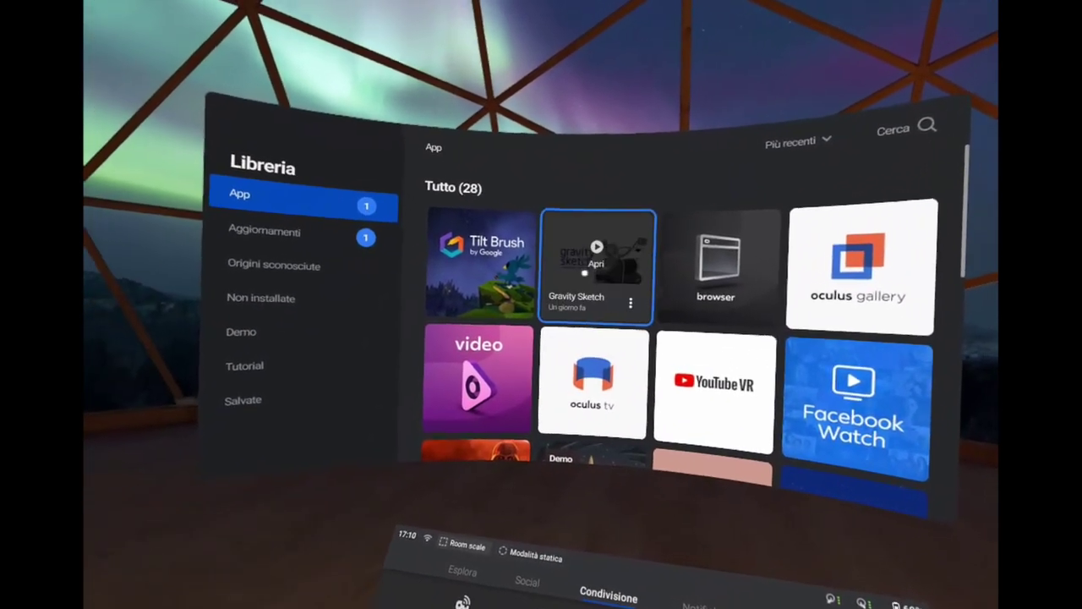
# Launch Gravity Sketch from its tile in the Oculus Library app list.
pyautogui.click(590, 262)
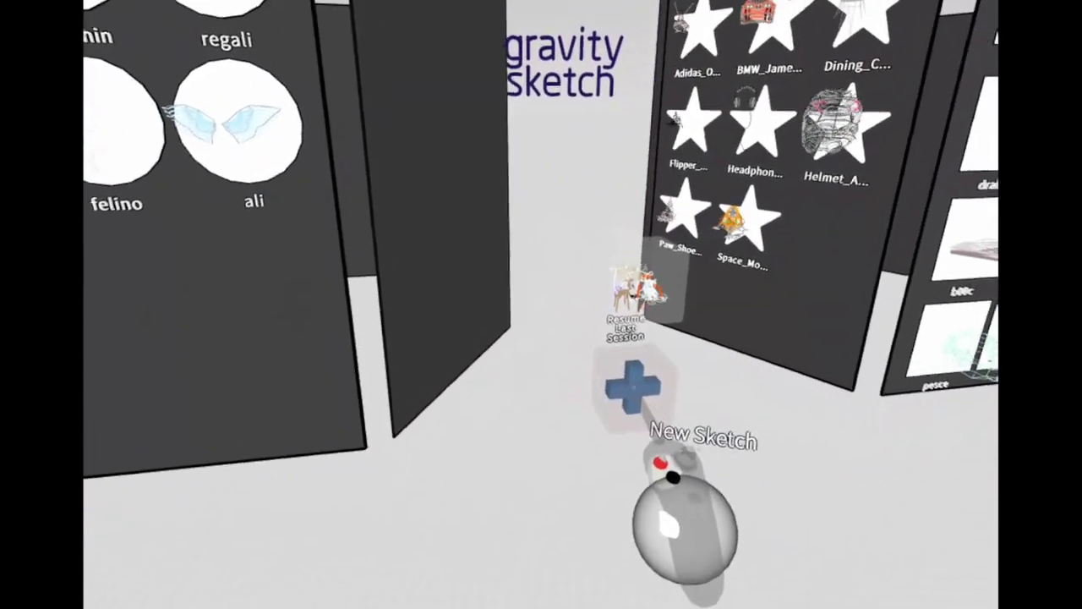
# Start a new empty sketch with the red plus in the lobby.
pyautogui.click(630, 388)
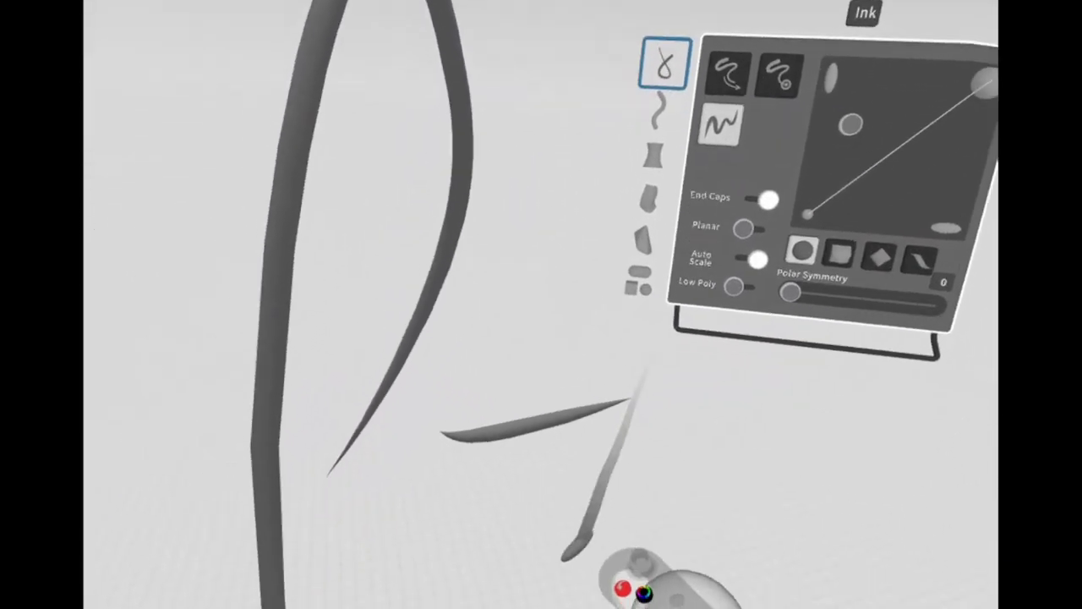
# Draw a wavy ink stroke, tilt it, hook its left end downward, and add a longer stroke.
pyautogui.moveTo(642, 592); pyautogui.dragTo(782, 503)
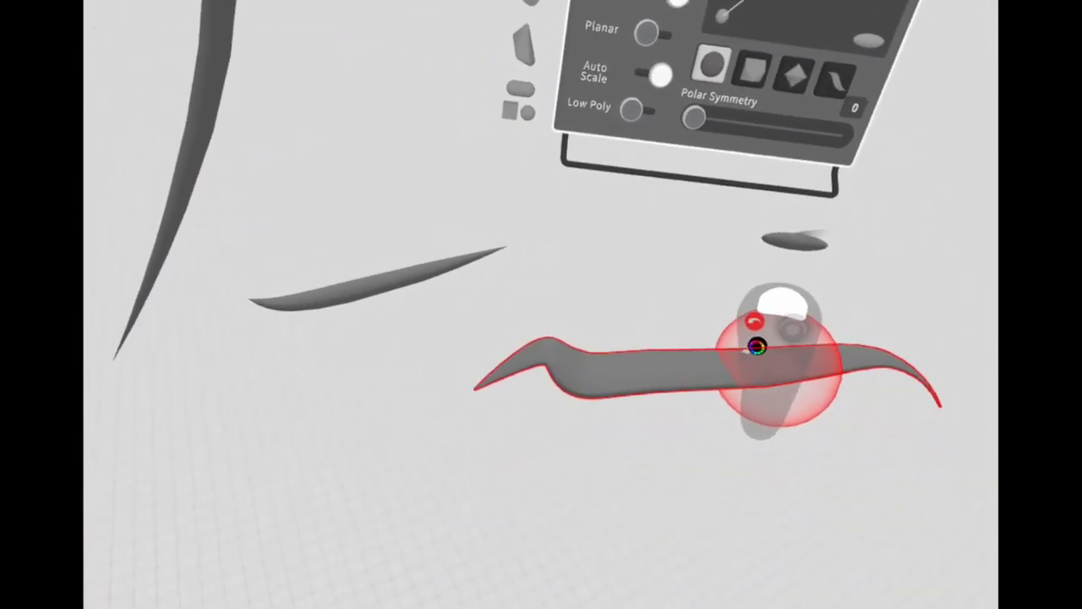
pyautogui.moveTo(758, 349); pyautogui.dragTo(801, 376)
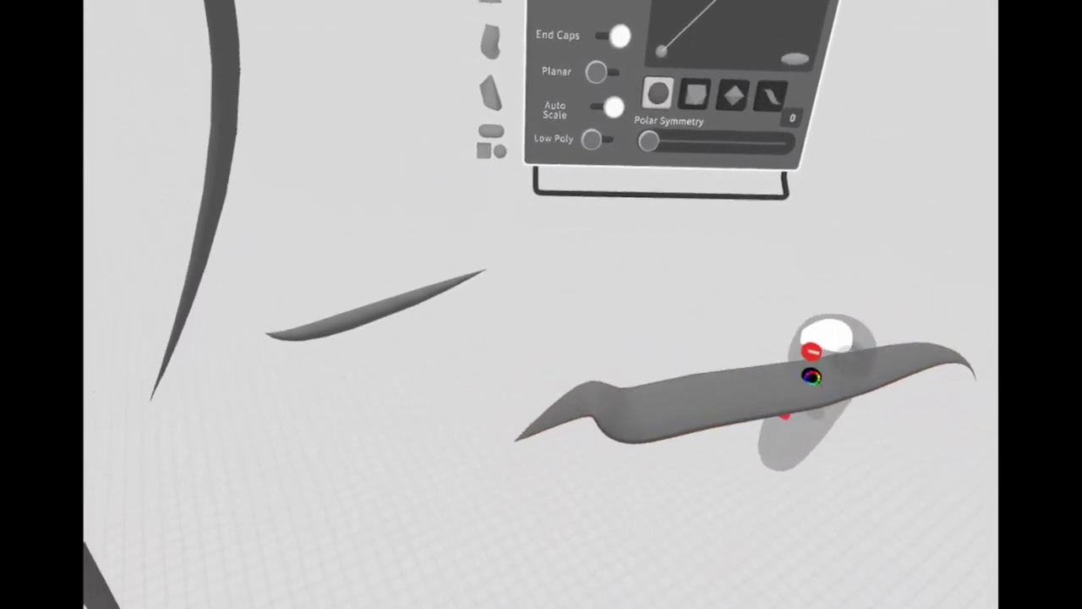
pyautogui.click(802, 377)
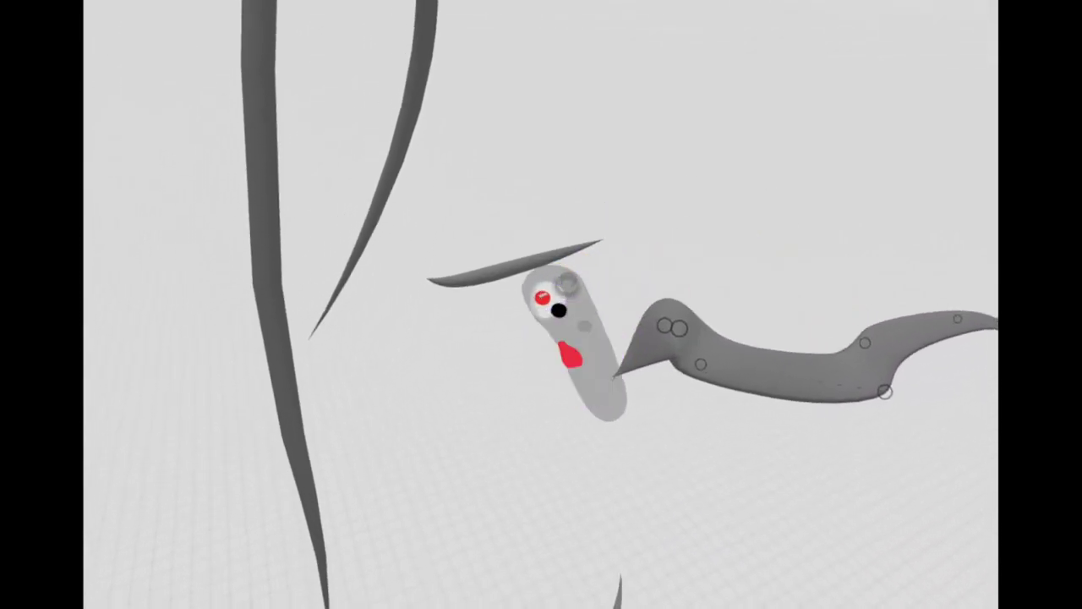
pyautogui.moveTo(463, 306)
pyautogui.mouseDown()
pyautogui.moveTo(415, 514)
pyautogui.moveTo(524, 520)
pyautogui.mouseUp()
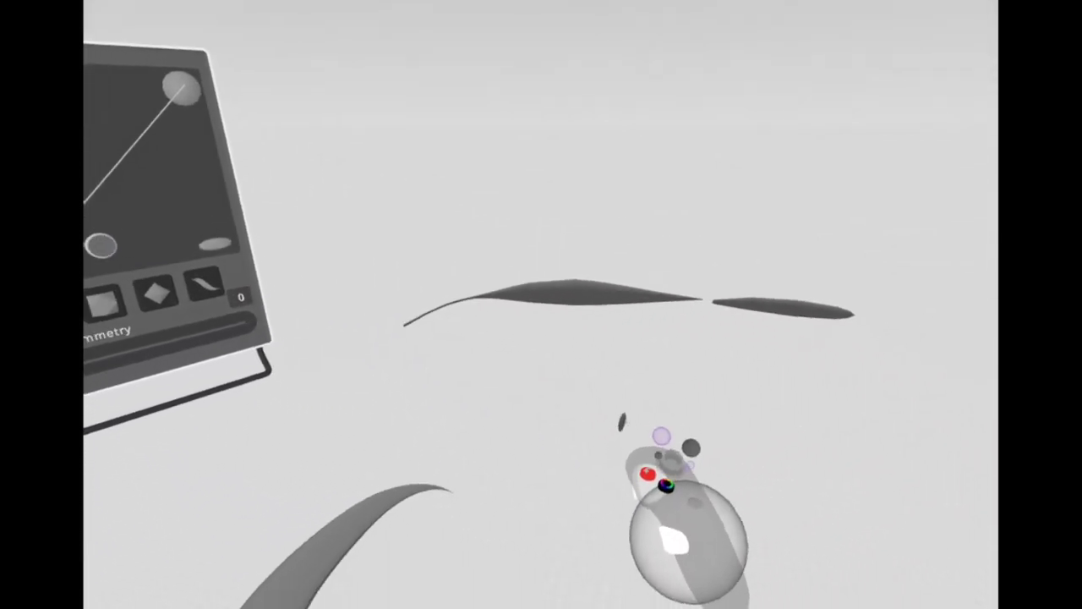
pyautogui.moveTo(622, 427); pyautogui.dragTo(666, 424)
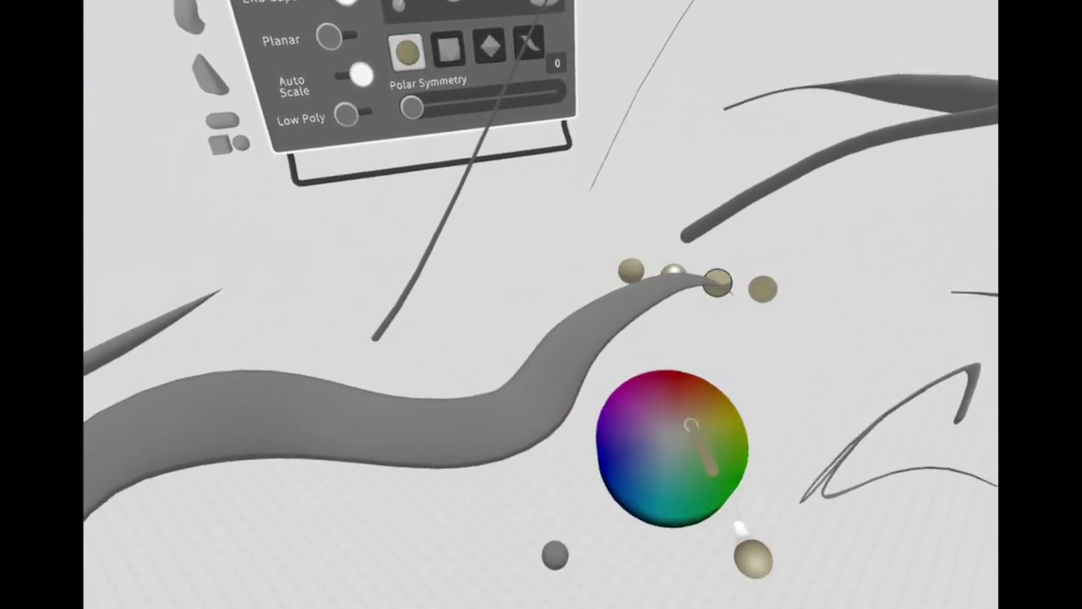
# Draw red ink strokes into the scene.
pyautogui.moveTo(630, 480); pyautogui.dragTo(592, 427)
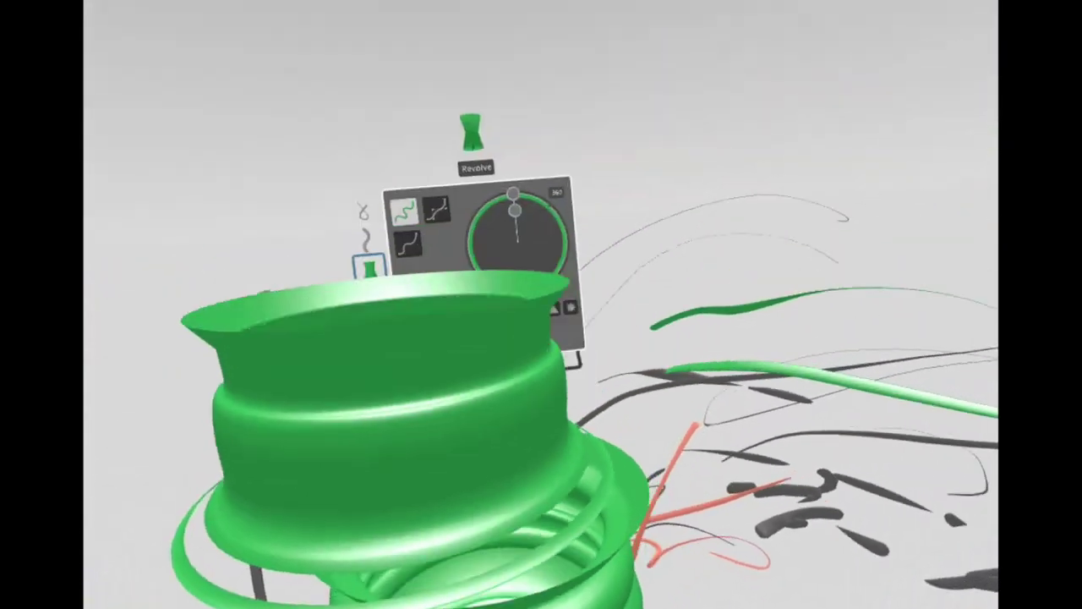
# With the Surface tool, draw a green curved surface stroke.
pyautogui.click(624, 319)
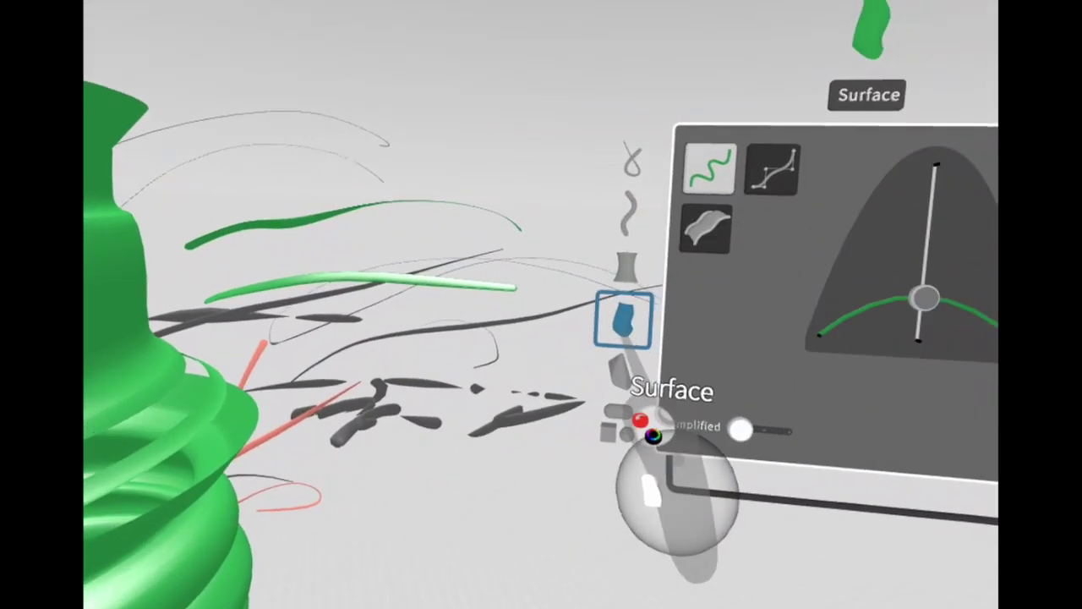
pyautogui.moveTo(725, 532); pyautogui.dragTo(805, 503)
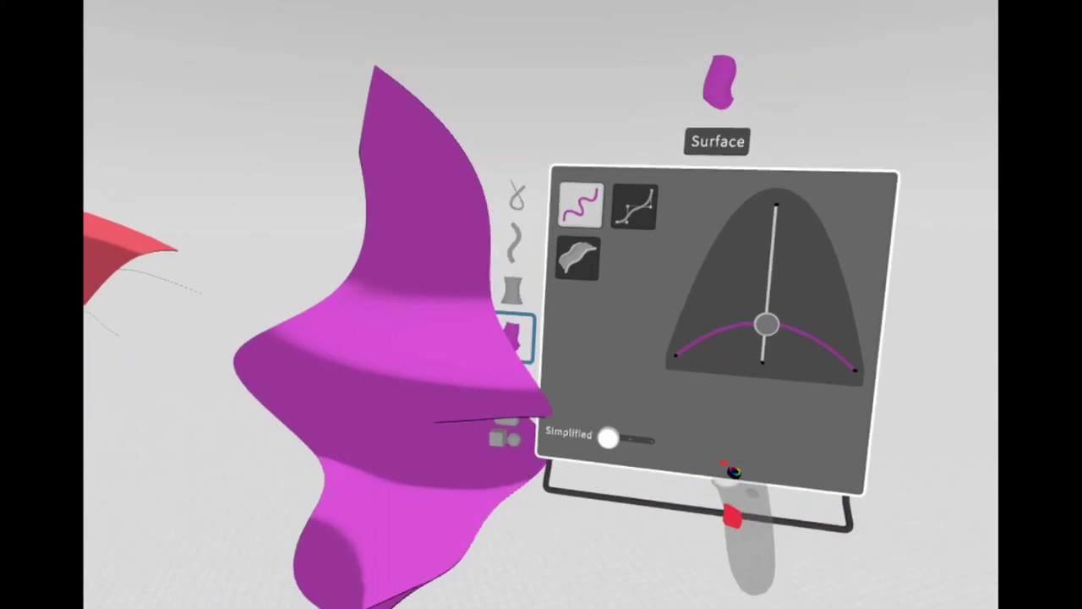
# With the Volume tool, raise the right blue blob into a tall pointed peak.
pyautogui.click(607, 412)
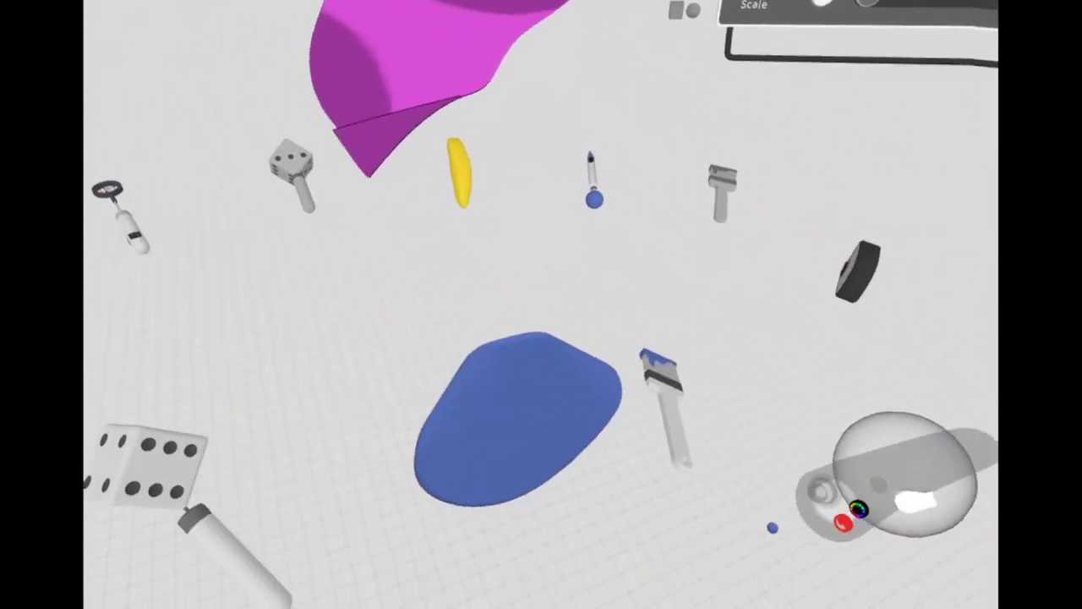
pyautogui.moveTo(692, 363); pyautogui.dragTo(734, 269)
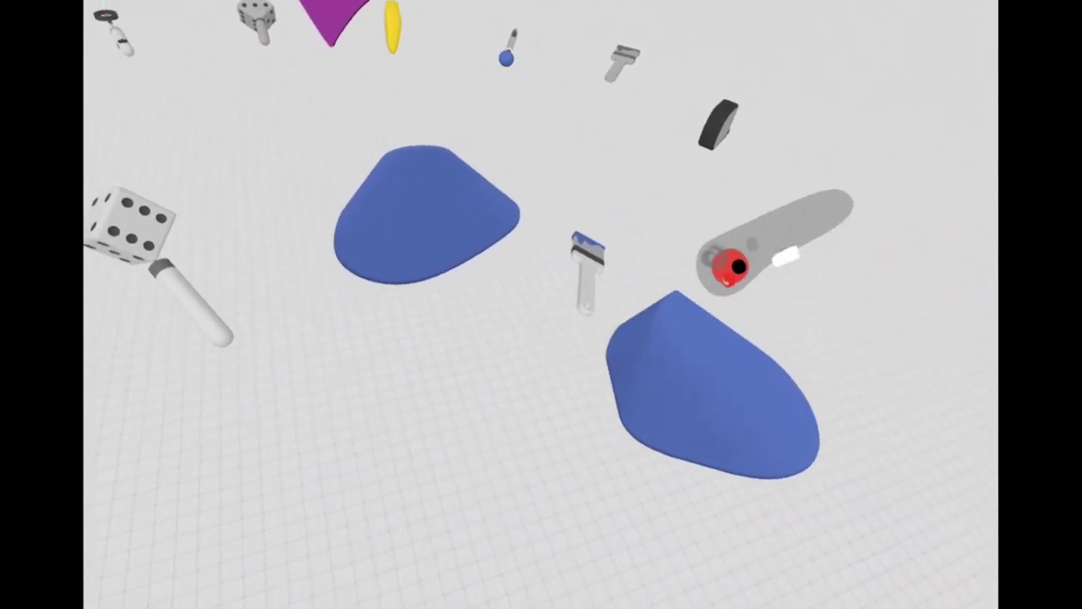
pyautogui.moveTo(715, 313); pyautogui.dragTo(737, 331)
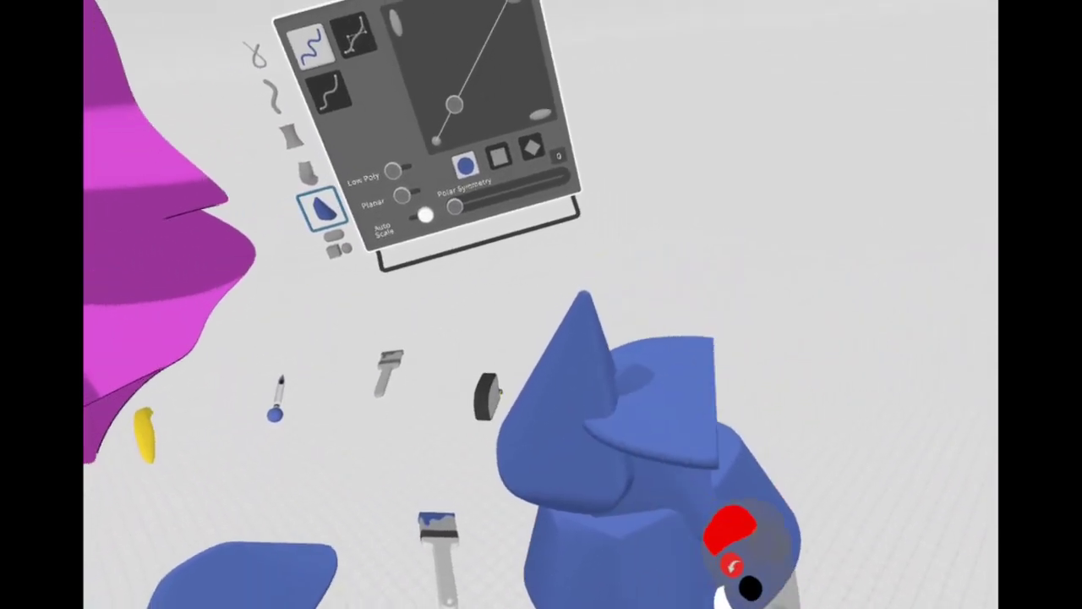
# Move the blue object up-left and grow it into a leafy cluster of blue volume flaps.
pyautogui.moveTo(702, 396)
pyautogui.mouseDown()
pyautogui.moveTo(753, 372)
pyautogui.moveTo(715, 127)
pyautogui.moveTo(580, 114)
pyautogui.moveTo(607, 215)
pyautogui.mouseUp()
pyautogui.moveTo(686, 190)
pyautogui.mouseDown()
pyautogui.moveTo(844, 357)
pyautogui.moveTo(769, 165)
pyautogui.mouseUp()
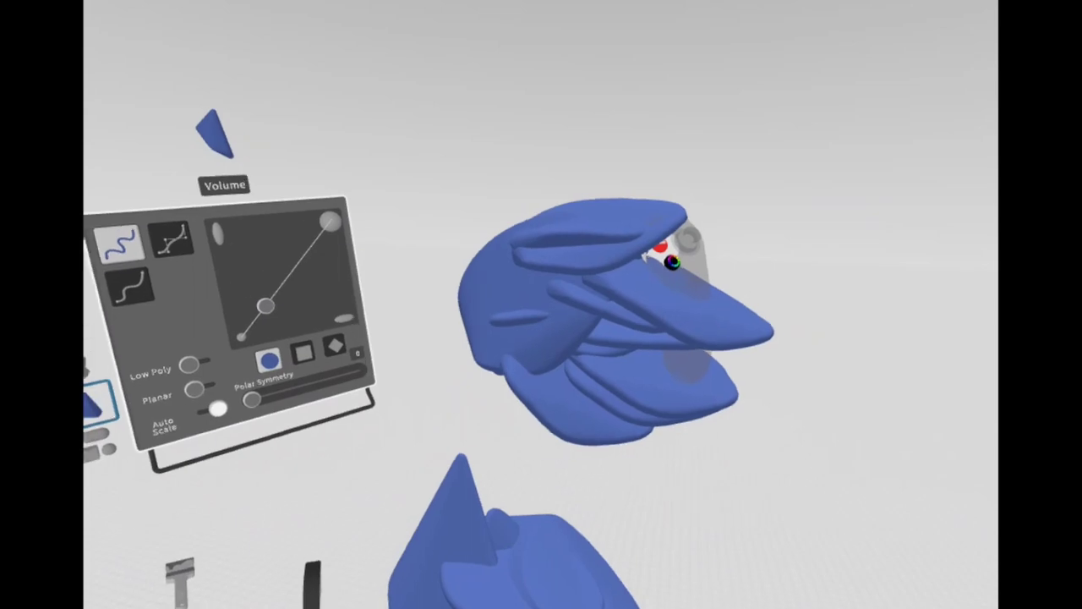
pyautogui.moveTo(679, 273); pyautogui.dragTo(871, 318)
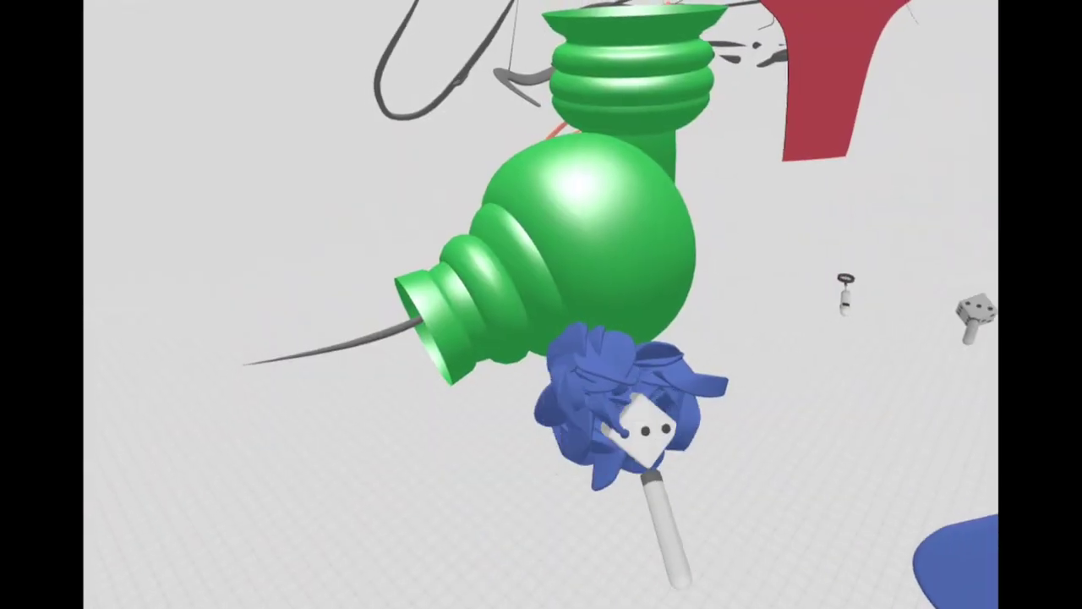
pyautogui.moveTo(618, 439); pyautogui.dragTo(668, 490)
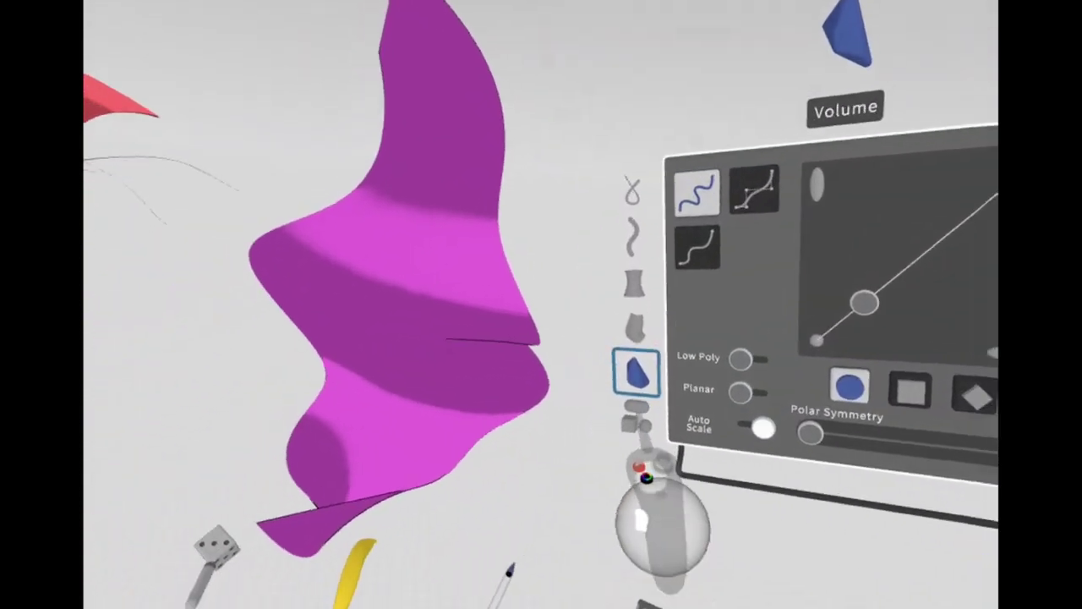
# Set the primitive tool's colour to grey.
pyautogui.click(632, 423)
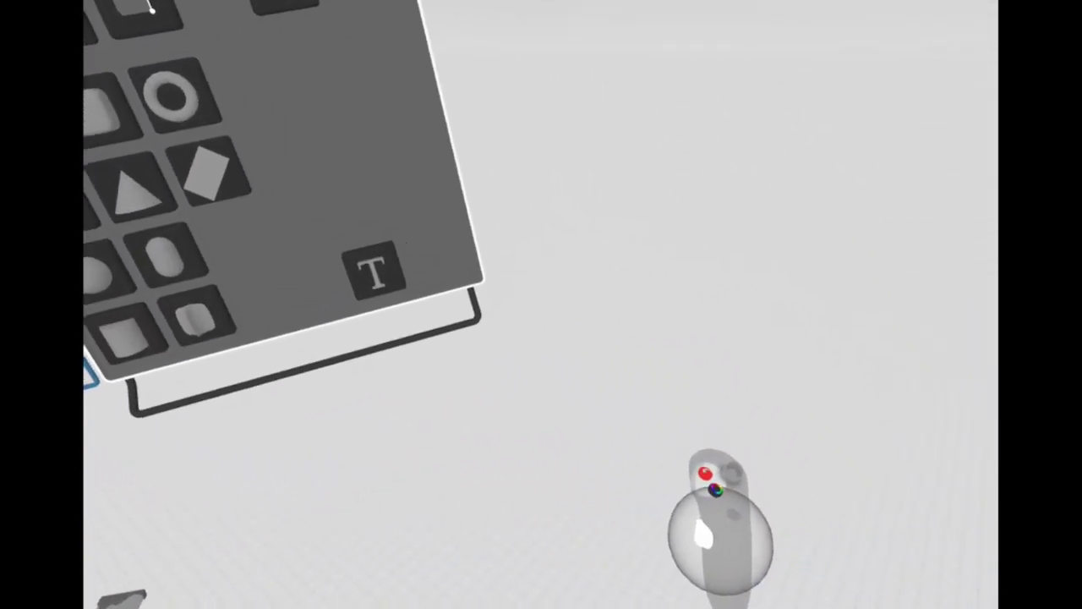
pyautogui.click(755, 537)
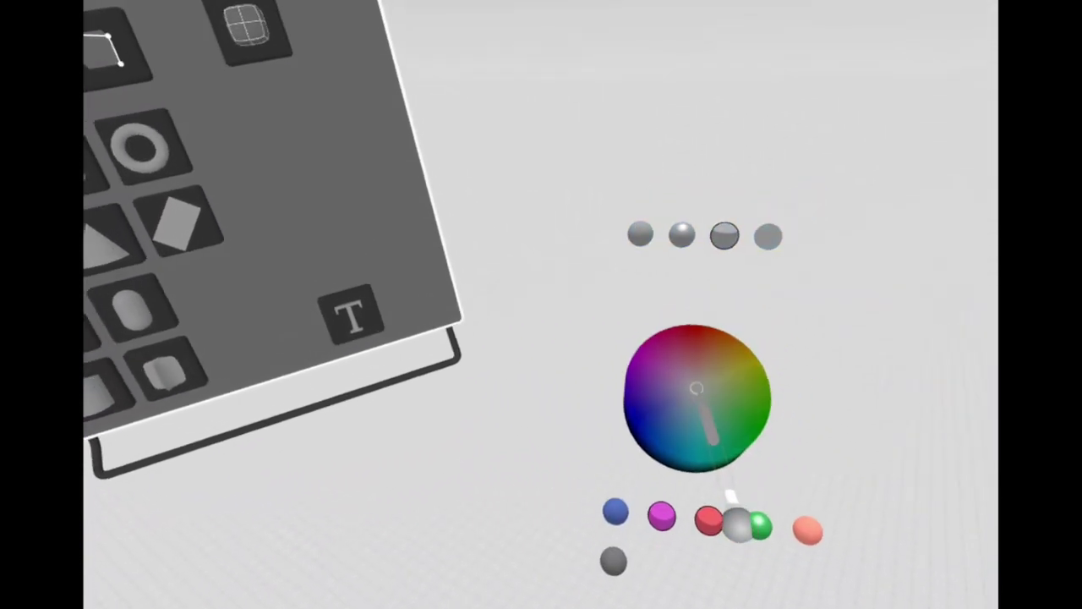
pyautogui.moveTo(748, 532); pyautogui.dragTo(676, 499)
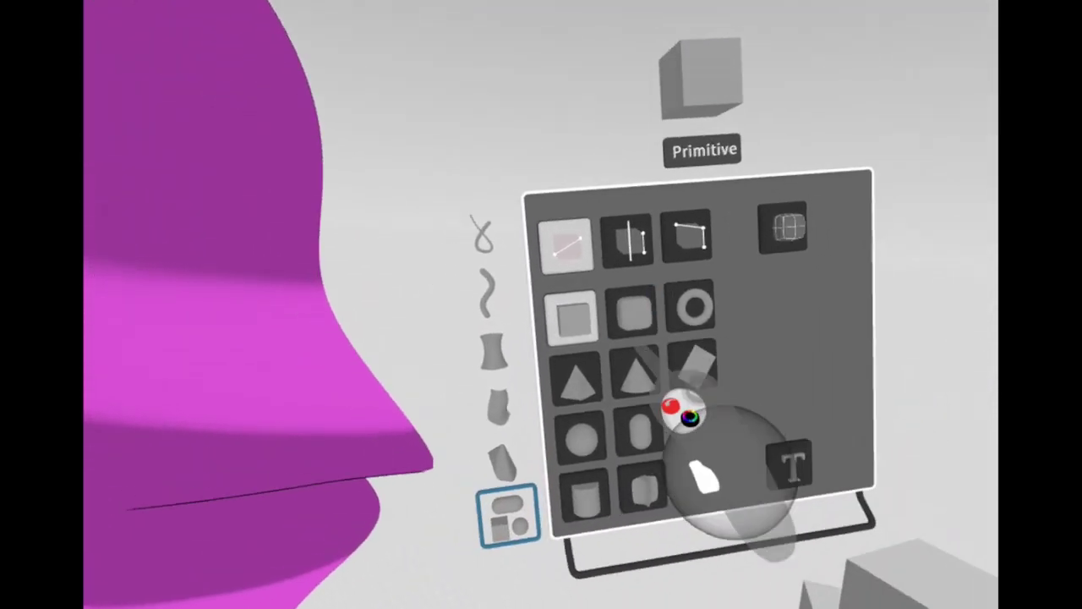
# Try the Soft Cube primitive, then settle on the Plane shape.
pyautogui.click(664, 413)
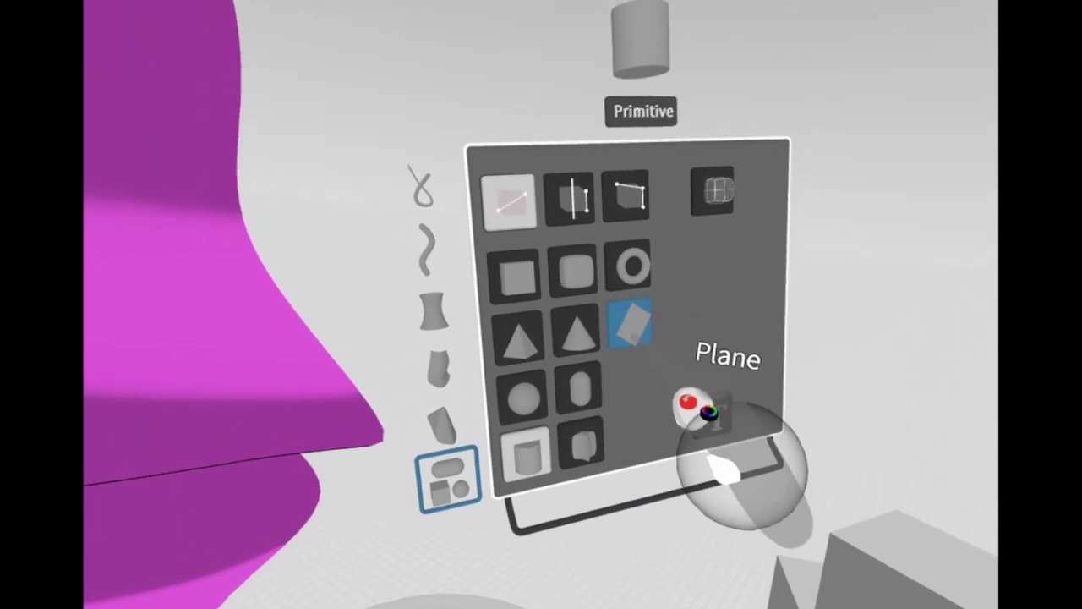
pyautogui.click(630, 323)
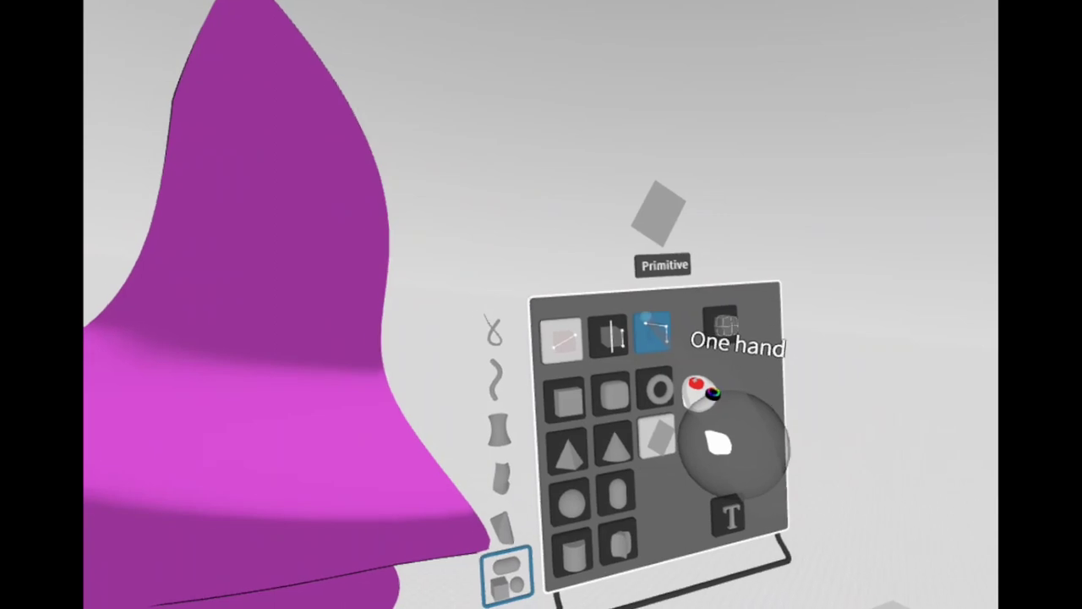
# Enable two-handed primitive sizing and choose Subdivision Object as the primitive type.
pyautogui.click(534, 345)
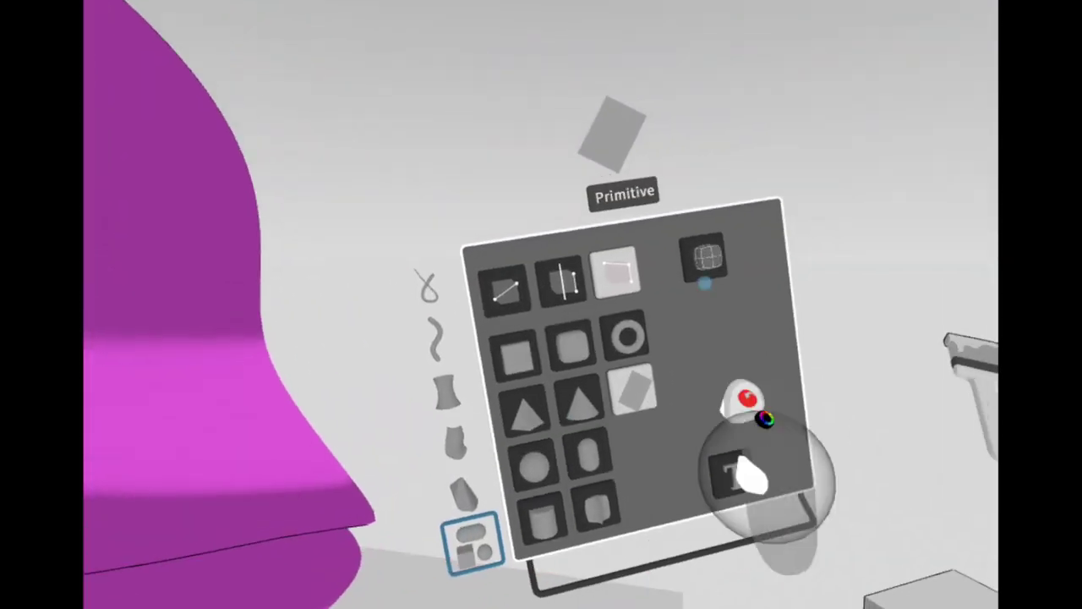
pyautogui.click(698, 290)
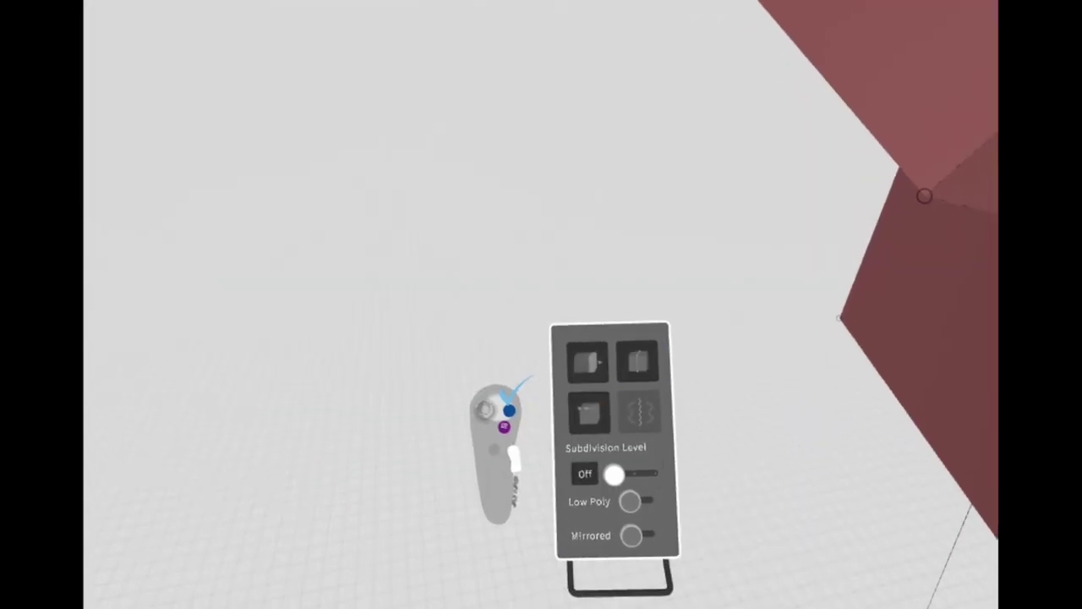
# Turn on Subdivision Level to smooth the red SubD model.
pyautogui.click(596, 472)
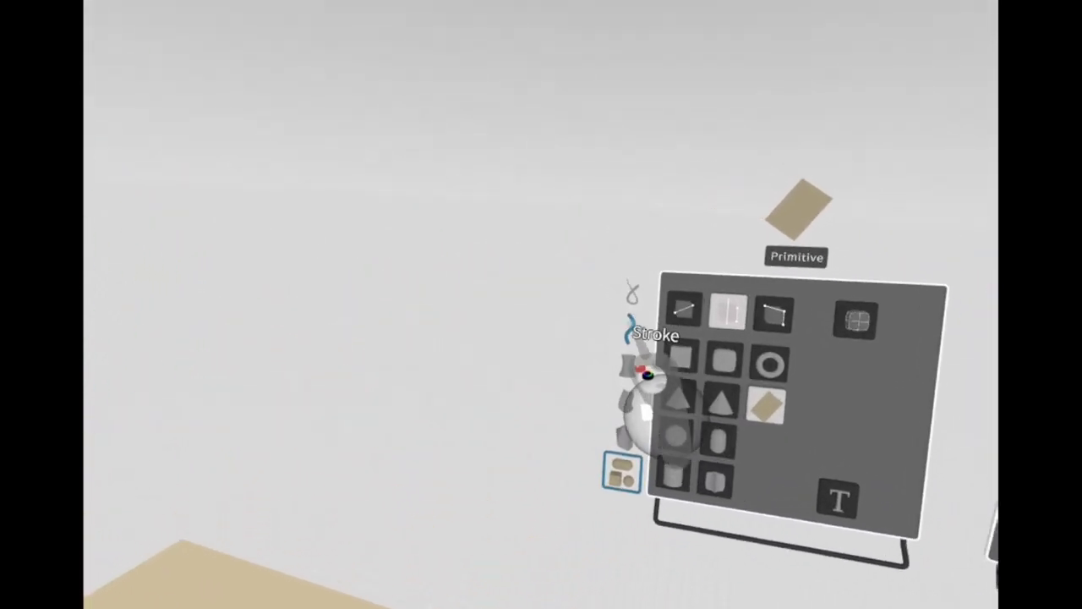
# Draw a tan freehand square-section Ink stroke beside the tan plane.
pyautogui.click(647, 374)
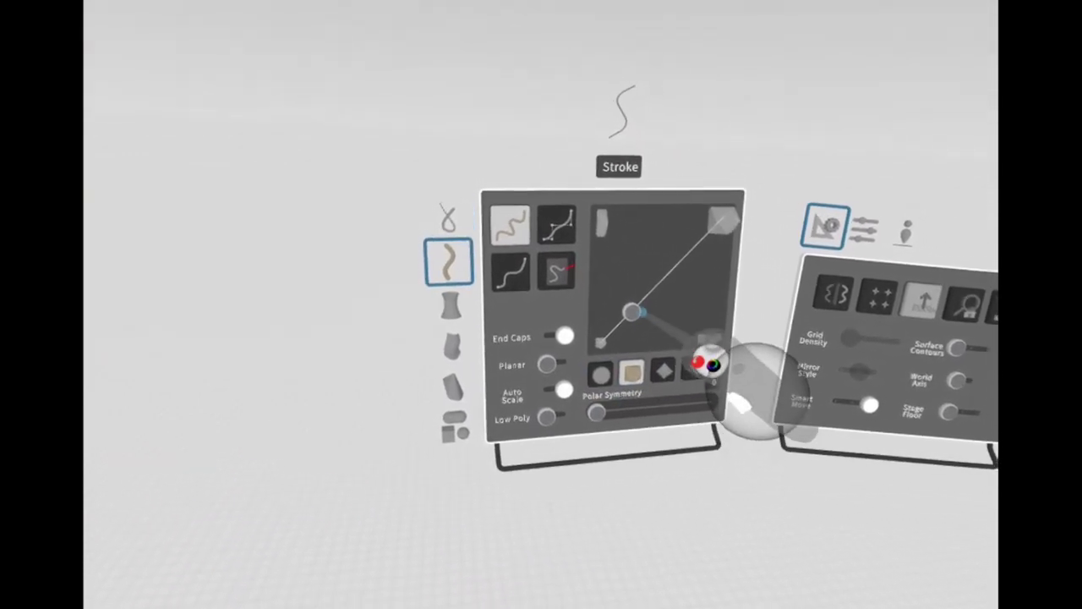
pyautogui.moveTo(701, 514); pyautogui.dragTo(782, 446)
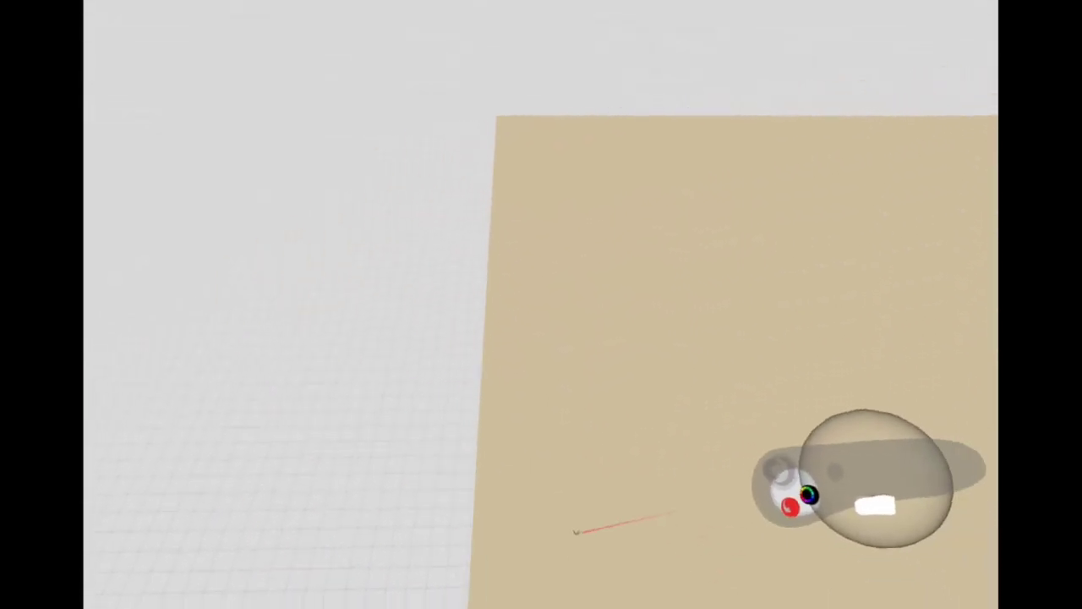
# Draw a long brown stroke across the tan plane, undo and restore it, then add a zigzag stroke.
pyautogui.moveTo(647, 439); pyautogui.dragTo(714, 389)
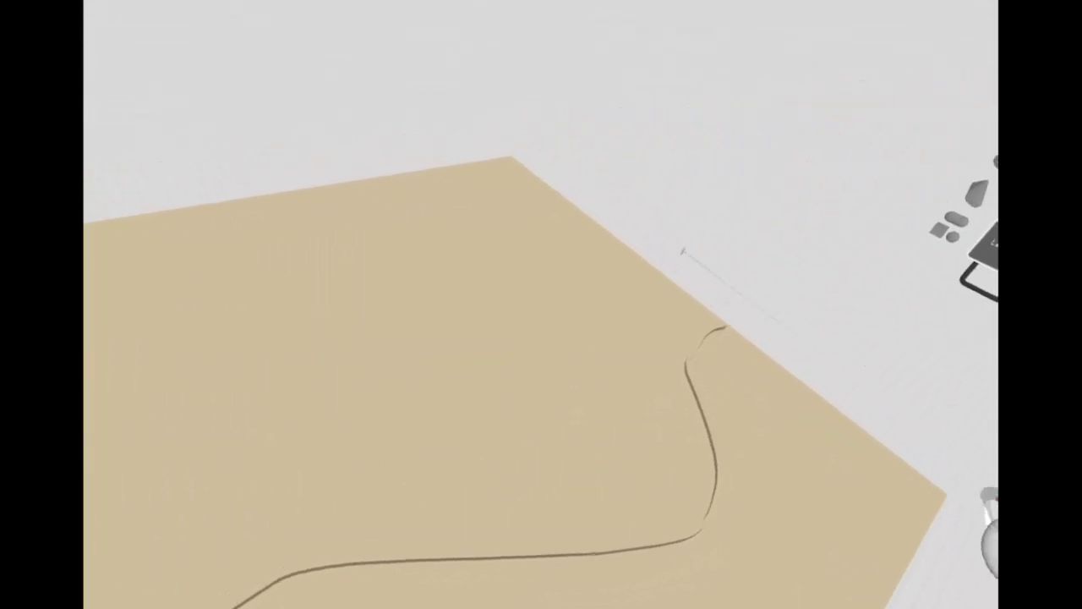
pyautogui.hotkey('ctrl', 'z')
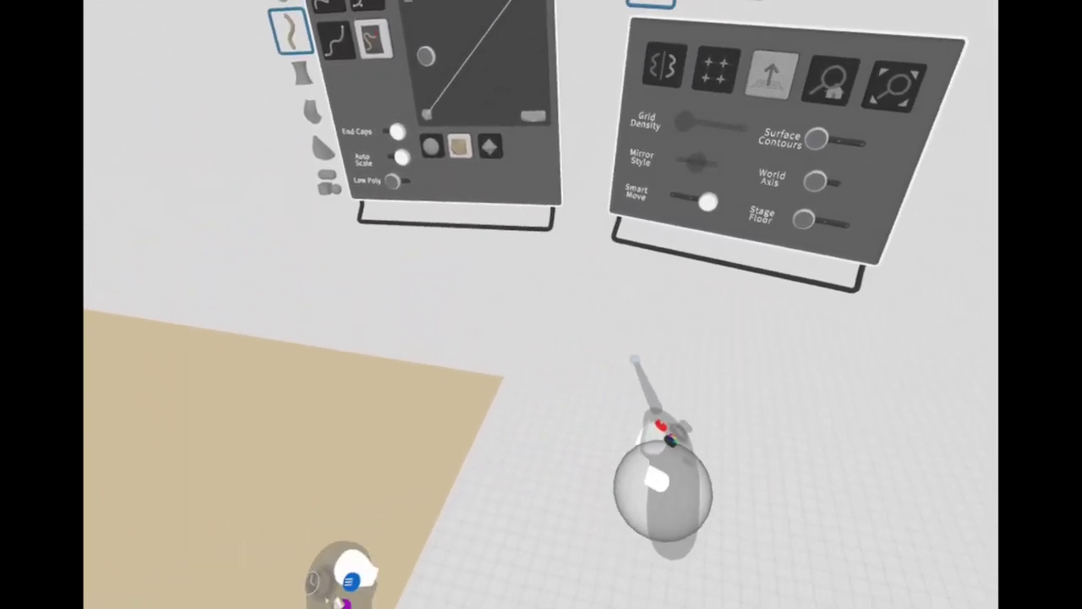
pyautogui.hotkey('ctrl', 'shift', 'z')
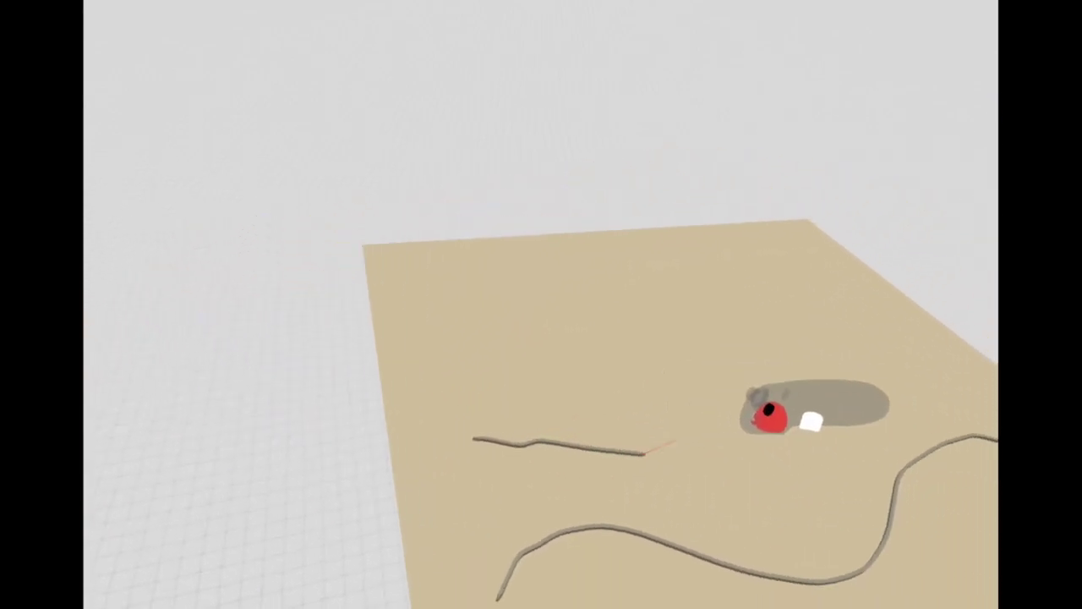
pyautogui.moveTo(647, 452); pyautogui.dragTo(754, 414)
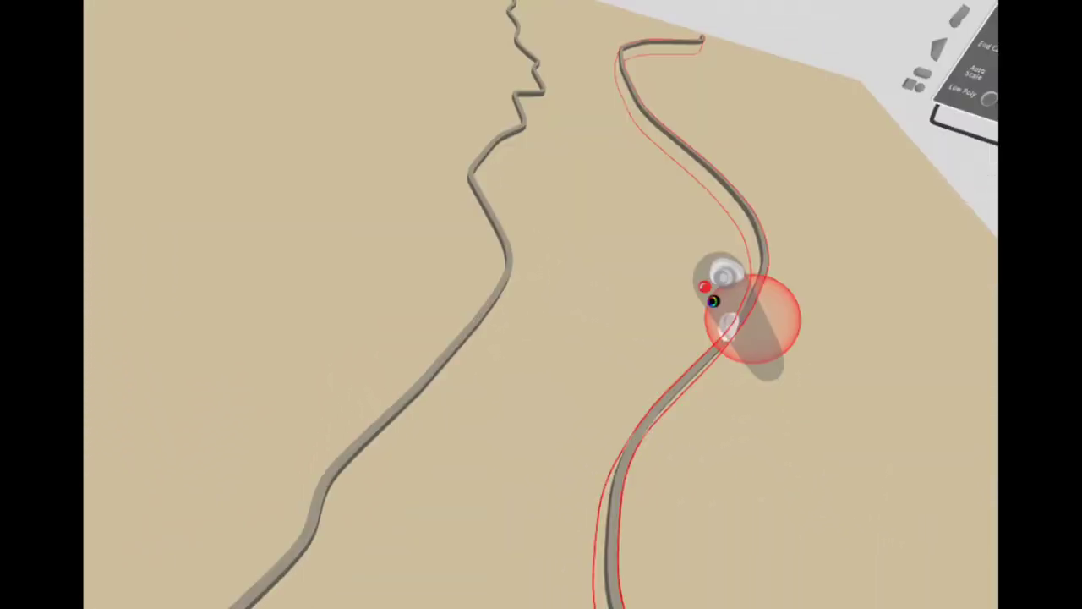
# Sweep thick ribbon strokes rising above the tan plane, then switch to the Surface tool.
pyautogui.moveTo(715, 304)
pyautogui.mouseDown()
pyautogui.moveTo(749, 345)
pyautogui.moveTo(806, 341)
pyautogui.mouseUp()
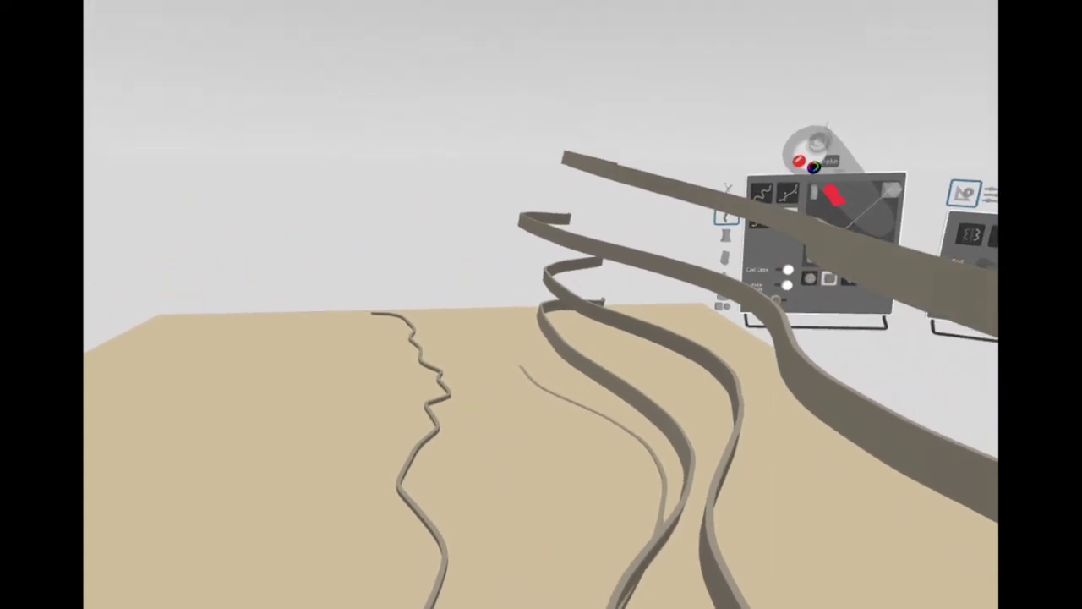
pyautogui.moveTo(780, 448)
pyautogui.mouseDown()
pyautogui.moveTo(454, 296)
pyautogui.moveTo(435, 258)
pyautogui.moveTo(459, 279)
pyautogui.mouseUp()
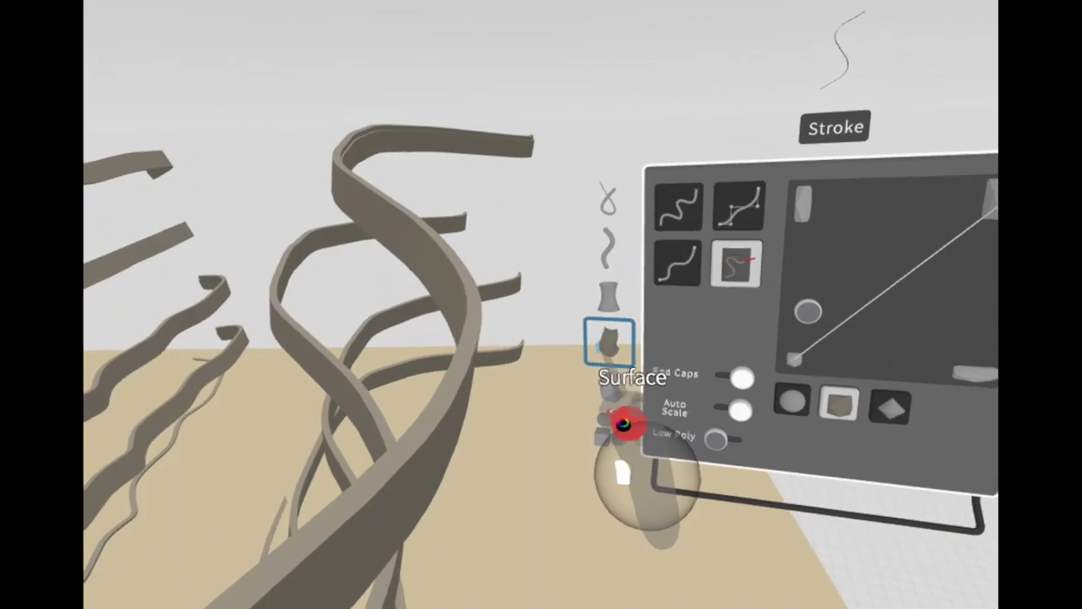
pyautogui.click(555, 372)
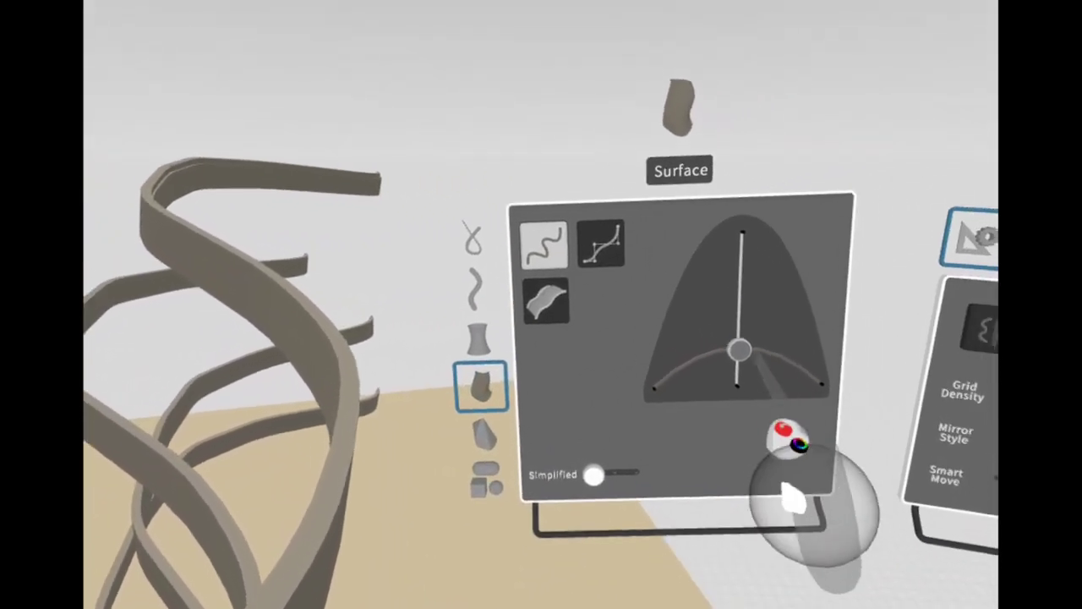
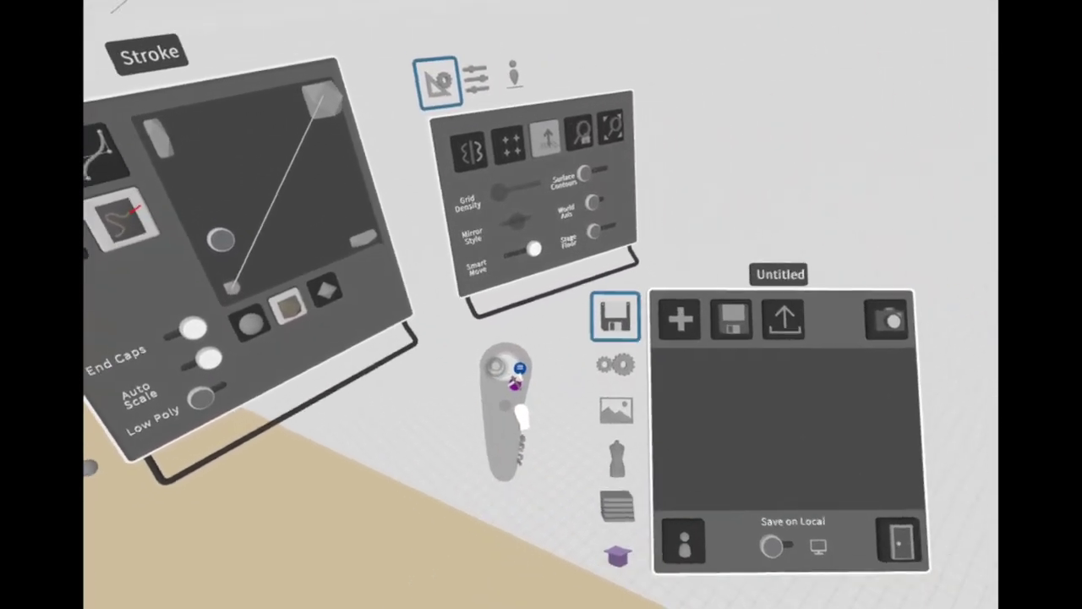
# Add a new Layer 2 in the Layers menu and start renaming it.
pyautogui.click(597, 460)
pyautogui.click(676, 350)
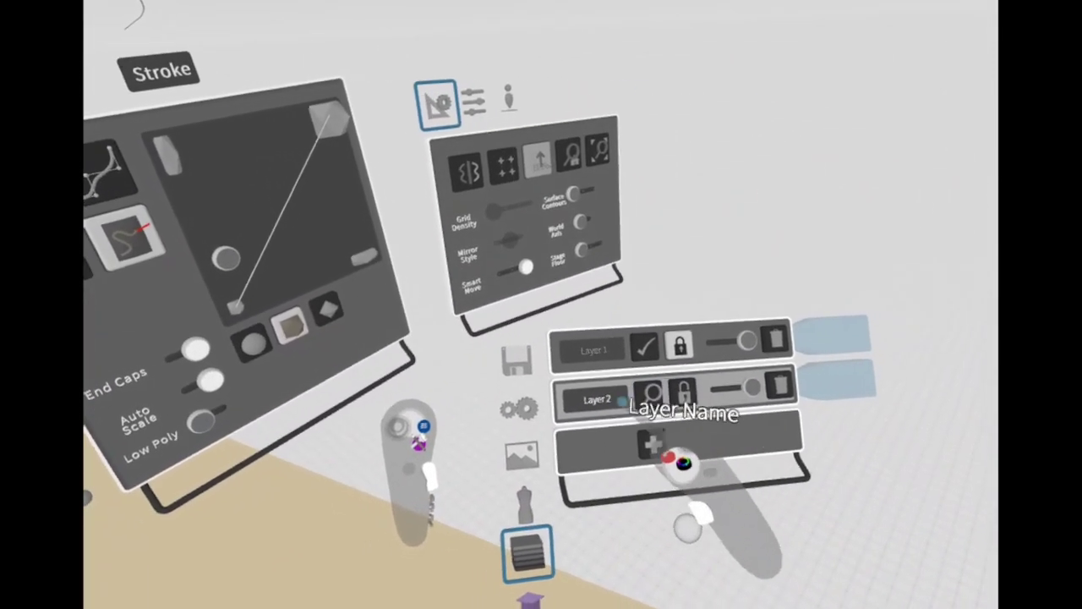
pyautogui.click(606, 402)
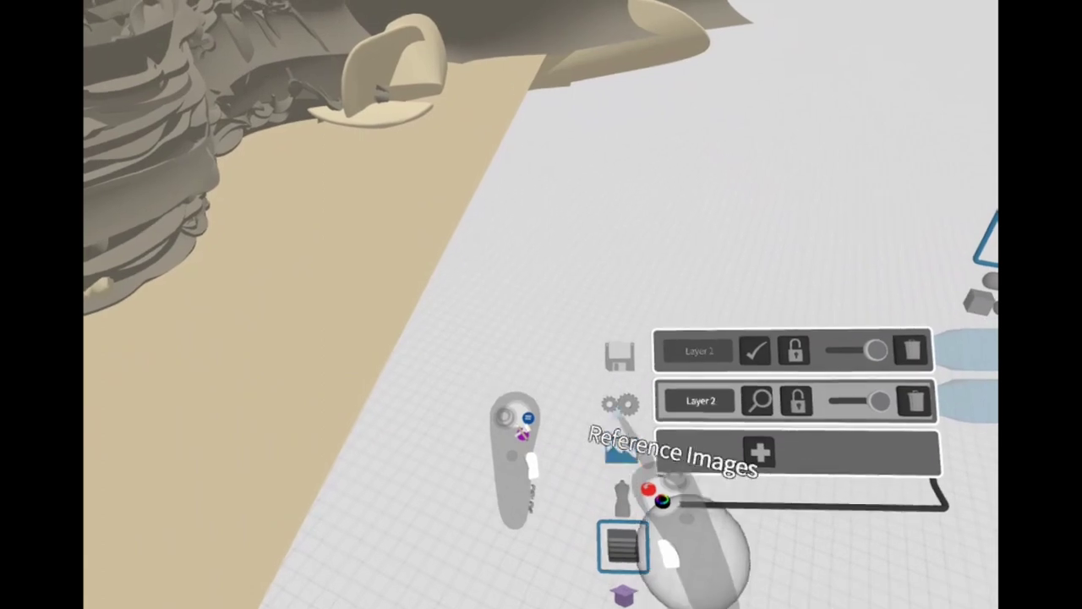
# Switch saving to the cloud and export the sculpture as an OBJ named 'desert'.
pyautogui.click(601, 336)
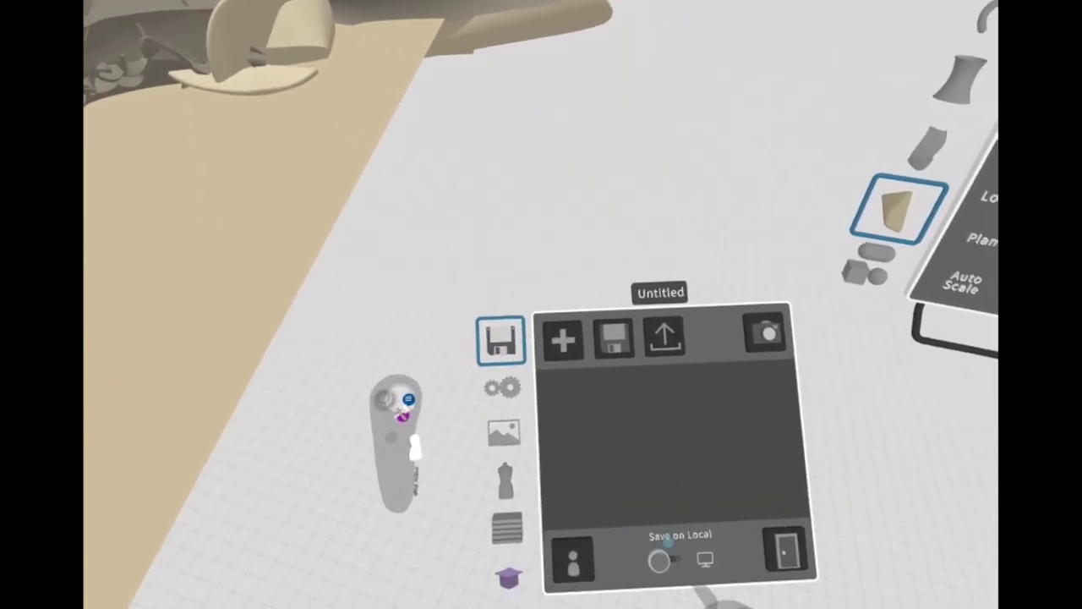
pyautogui.click(668, 548)
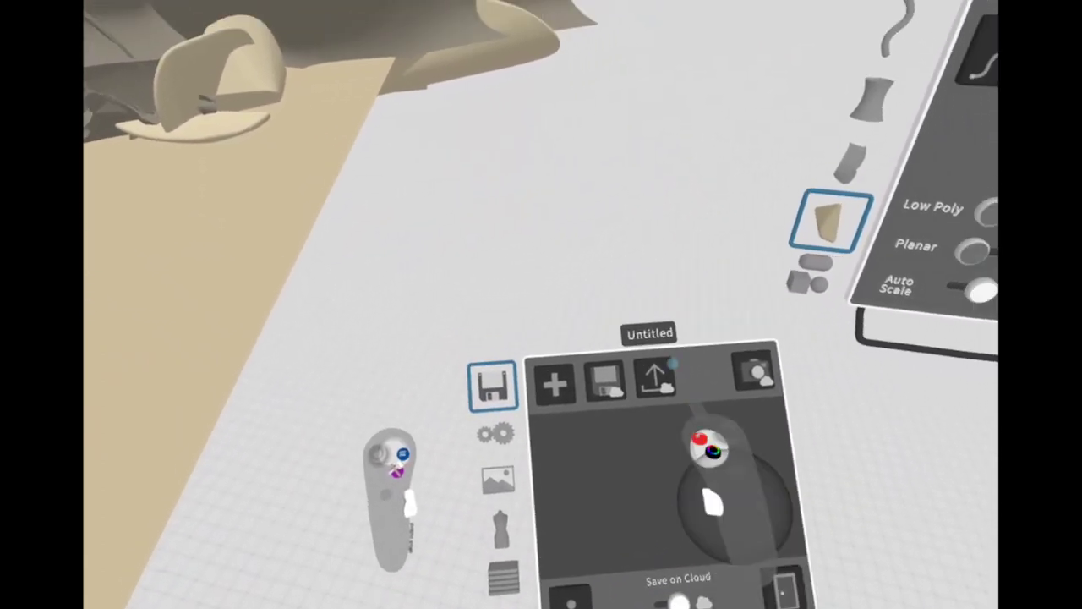
pyautogui.click(656, 327)
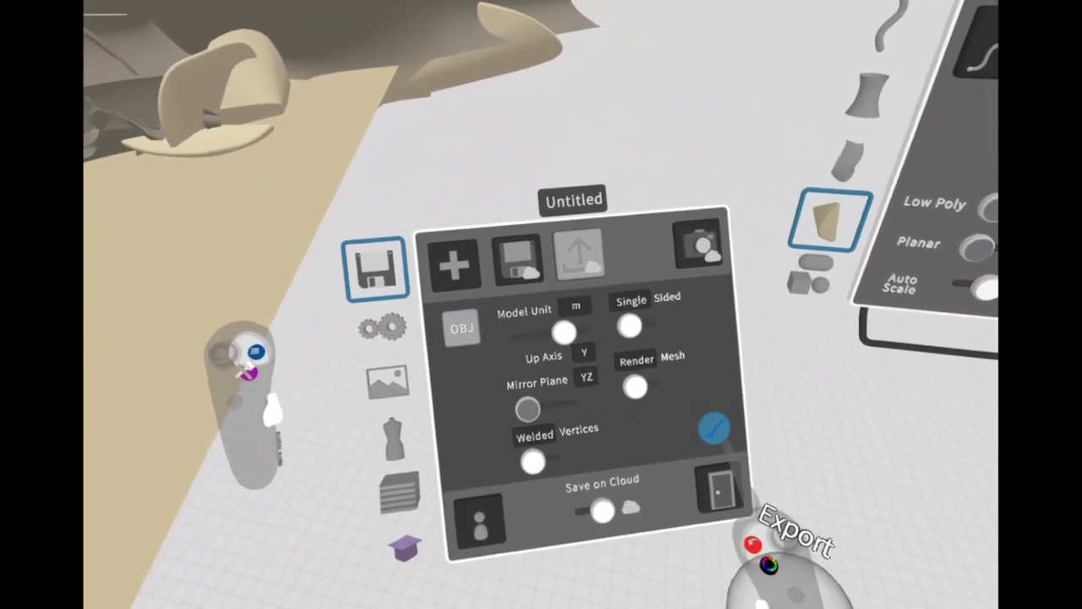
pyautogui.click(716, 432)
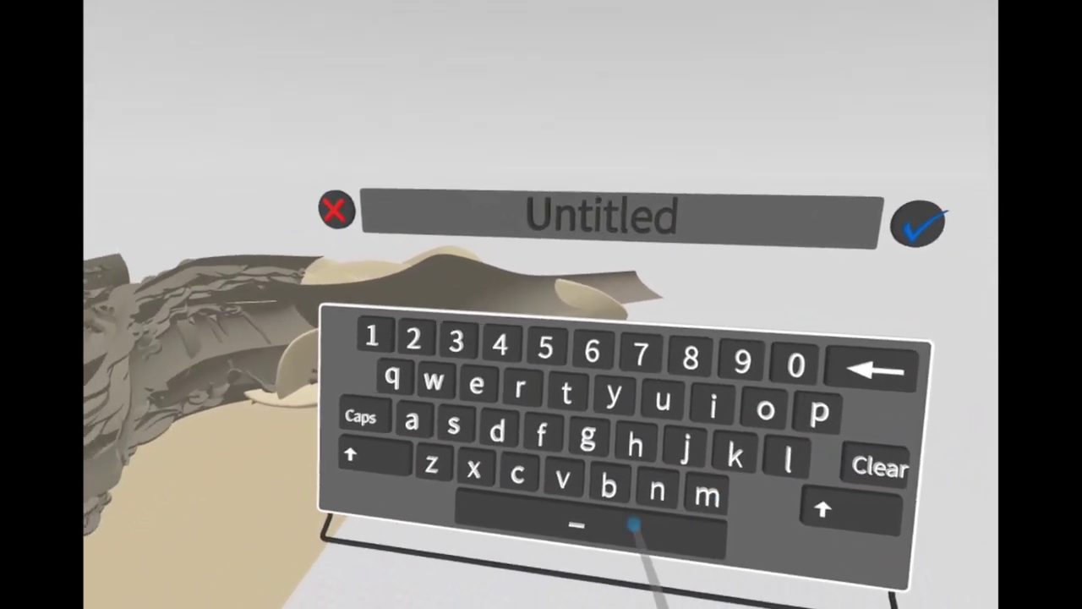
pyautogui.write('dese')
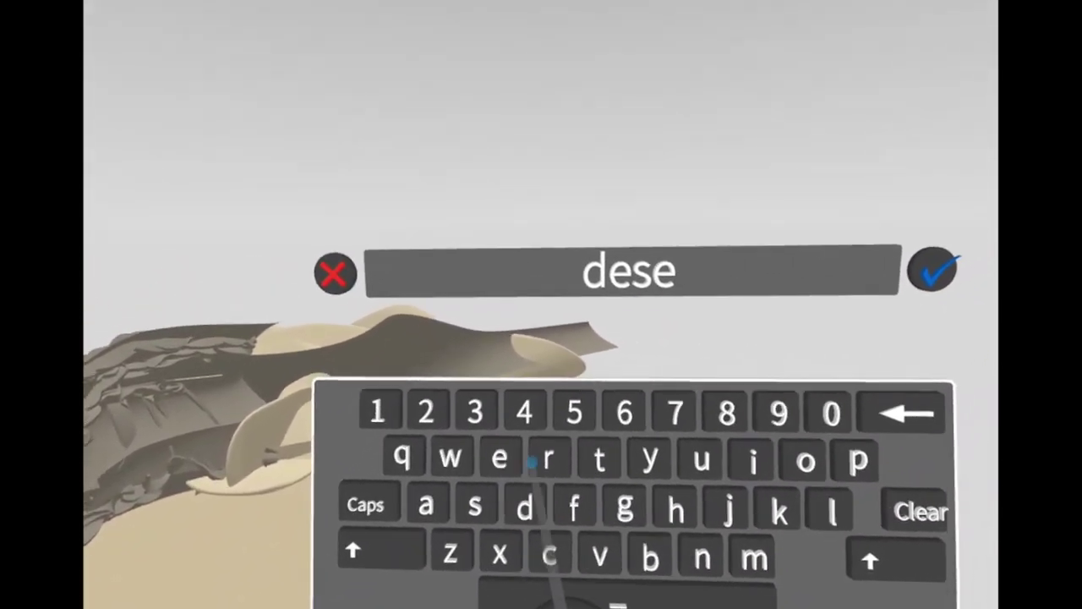
pyautogui.write('rt')
pyautogui.click(719, 325)
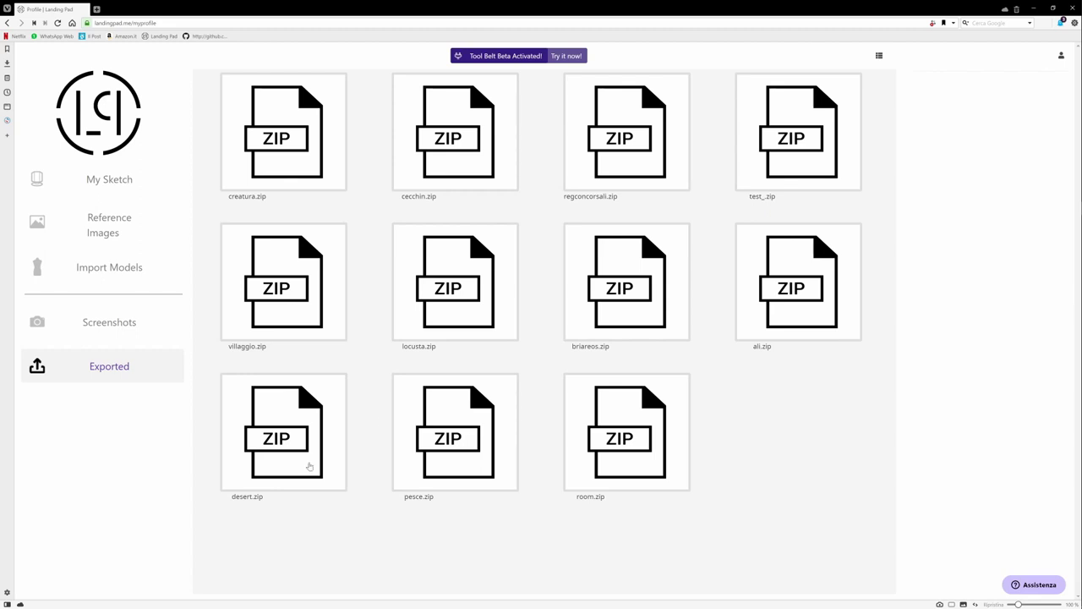
# Browse the sketches, images and imported sections, then download desert.zip from Exported.
pyautogui.click(120, 182)
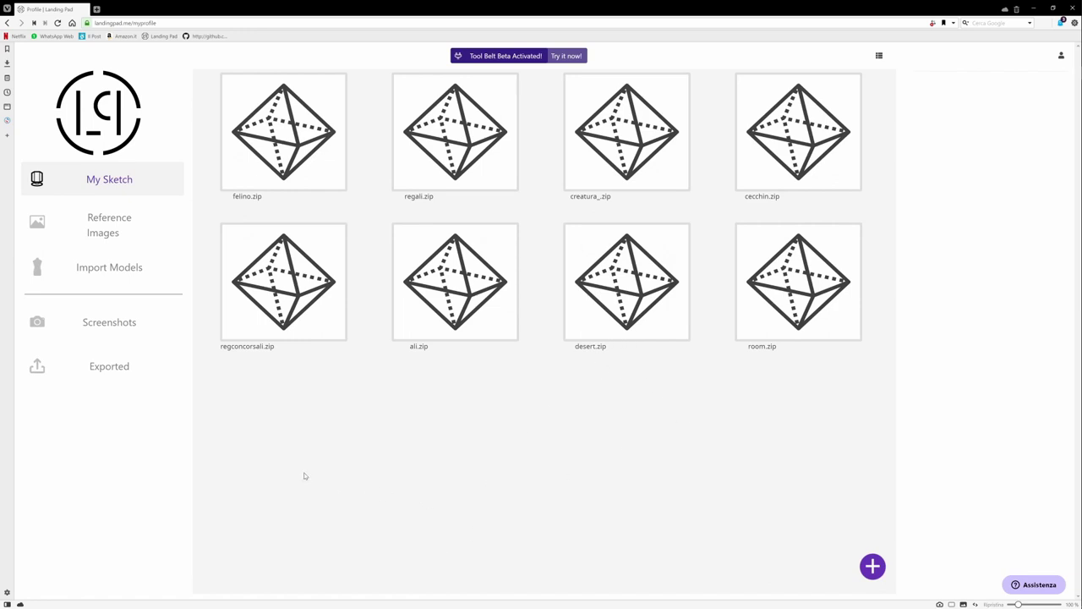
pyautogui.click(118, 235)
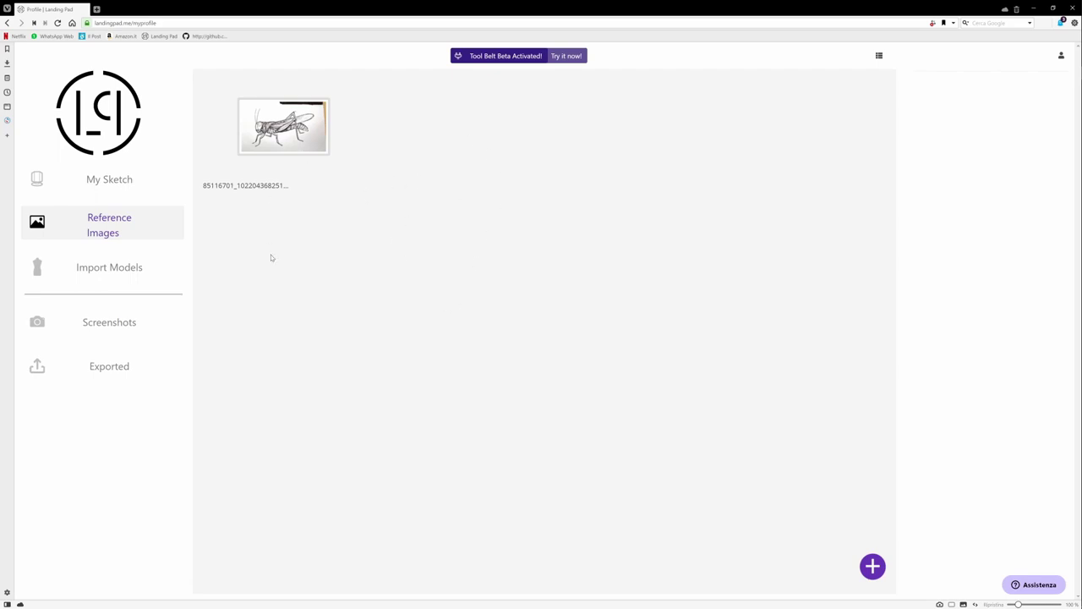
pyautogui.click(130, 269)
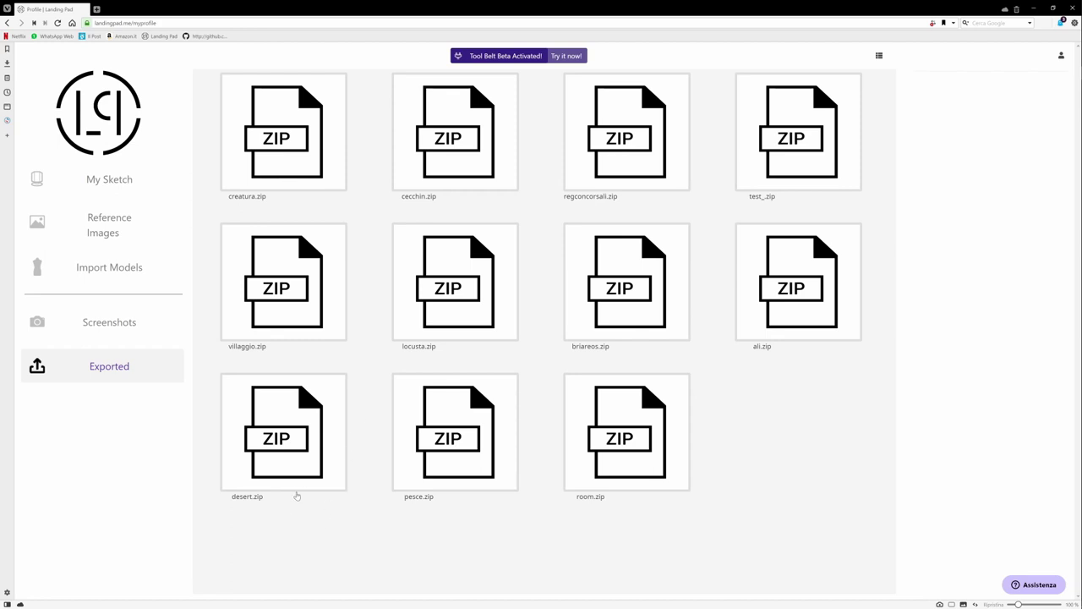
pyautogui.click(307, 465)
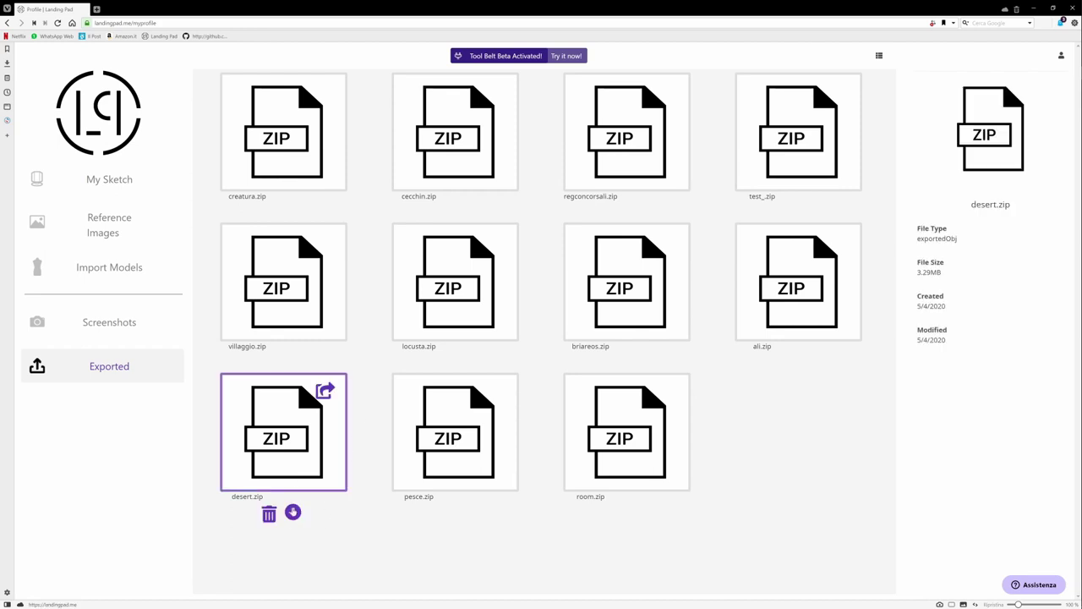
pyautogui.click(293, 512)
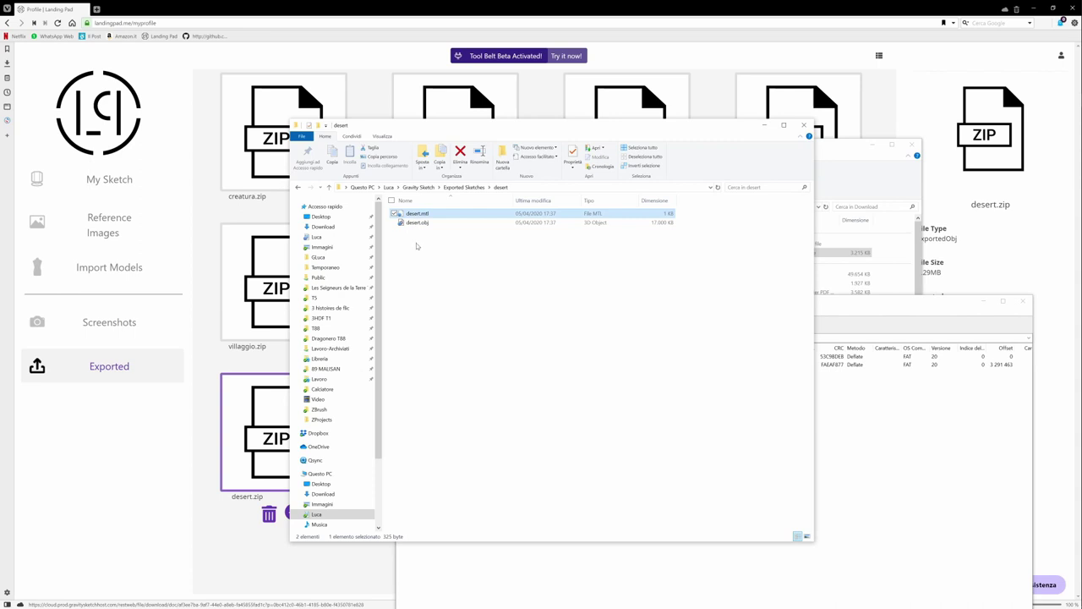
# Open desert.obj from the extracted desert folder in 3D Viewer.
pyautogui.click(418, 222)
pyautogui.doubleClick(427, 224)
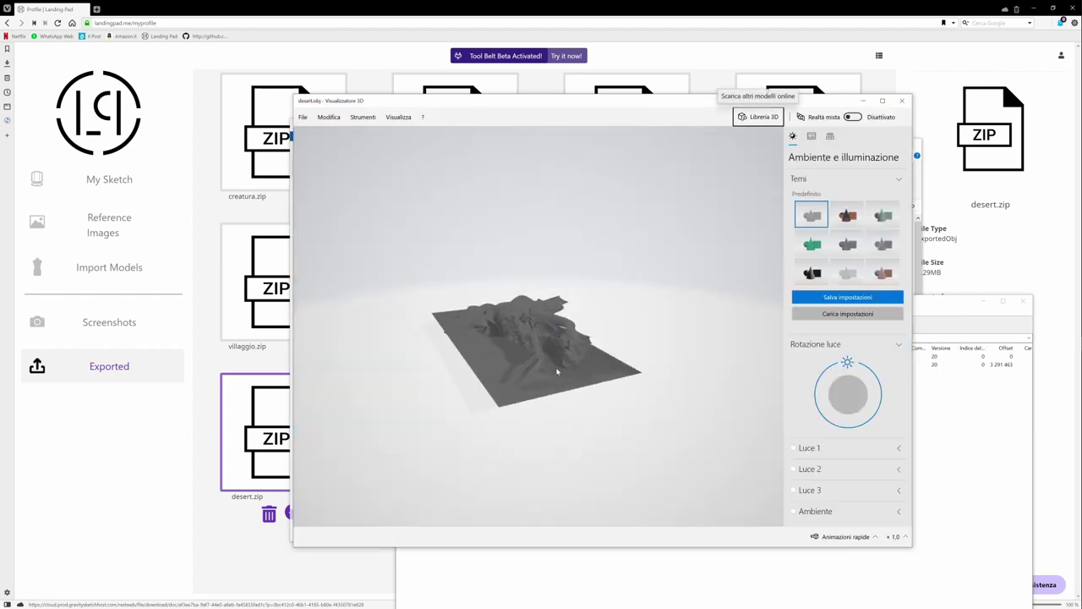
# Orbit to a low angle and zoom in on the desert terrain's rock ridges.
pyautogui.moveTo(519, 341); pyautogui.dragTo(512, 387)
pyautogui.scroll(3, 512, 387)
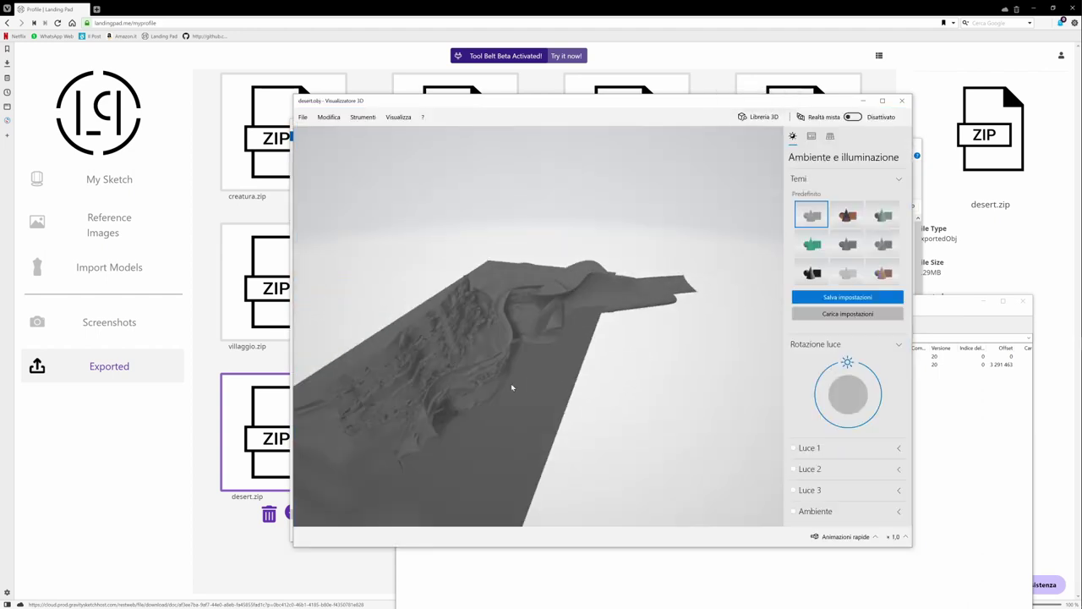
pyautogui.scroll(2, 513, 383)
pyautogui.scroll(2, 512, 381)
pyautogui.scroll(2, 520, 379)
pyautogui.scroll(2, 525, 378)
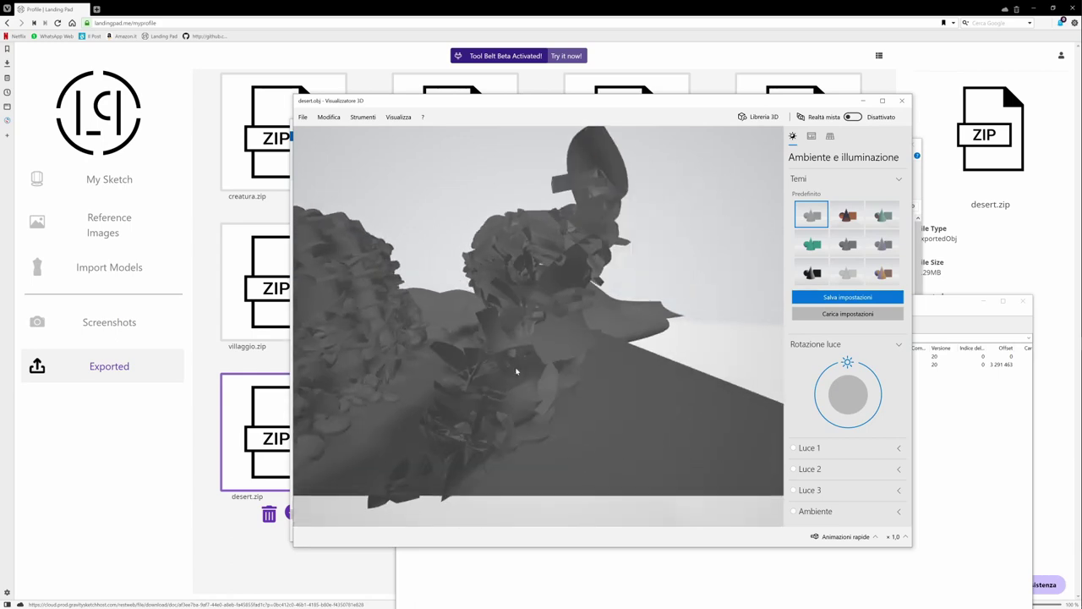
pyautogui.scroll(2, 515, 370)
pyautogui.scroll(2, 521, 367)
pyautogui.scroll(2, 524, 379)
pyautogui.scroll(2, 520, 387)
pyautogui.moveTo(515, 398)
pyautogui.mouseDown()
pyautogui.moveTo(539, 365)
pyautogui.moveTo(524, 380)
pyautogui.mouseUp()
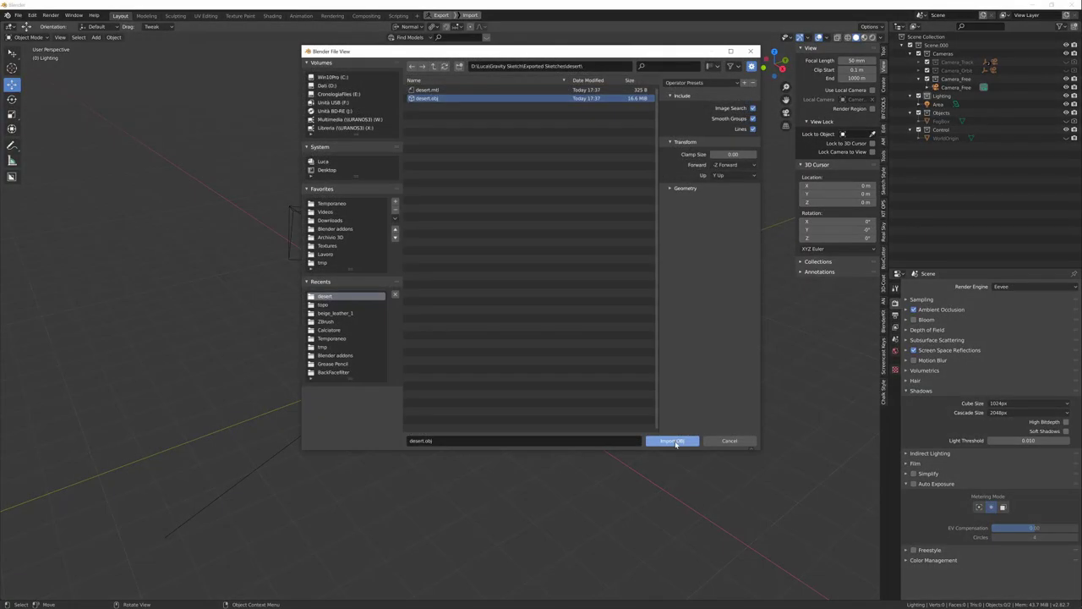
# Import desert.obj into the Blender scene and locate the terrain in the viewport.
pyautogui.click(673, 440)
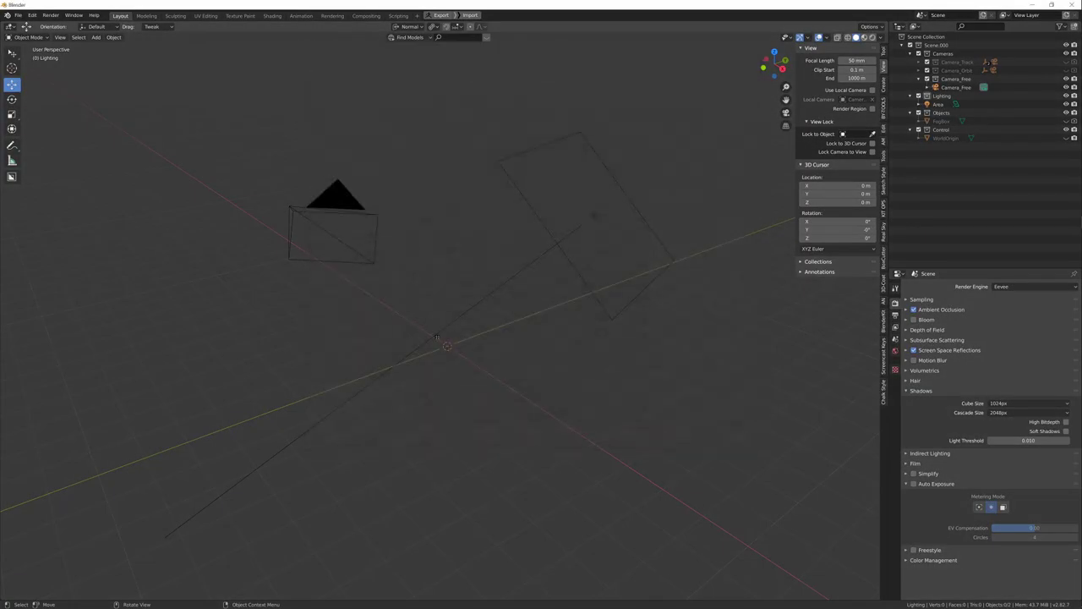
pyautogui.scroll(3, 459, 350)
pyautogui.moveTo(459, 355)
pyautogui.mouseDown(button='middle')
pyautogui.moveTo(487, 352)
pyautogui.moveTo(465, 342)
pyautogui.mouseUp(button='middle')
pyautogui.scroll(3, 486, 353)
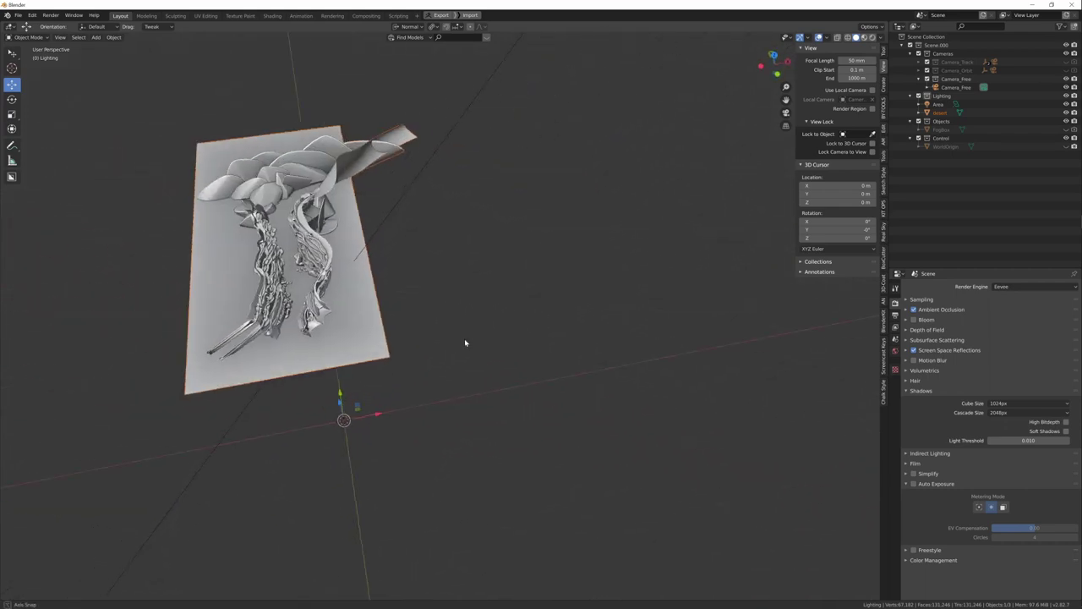
# Recentre the desert object's origin and snap the object onto the world origin.
pyautogui.click(290, 326)
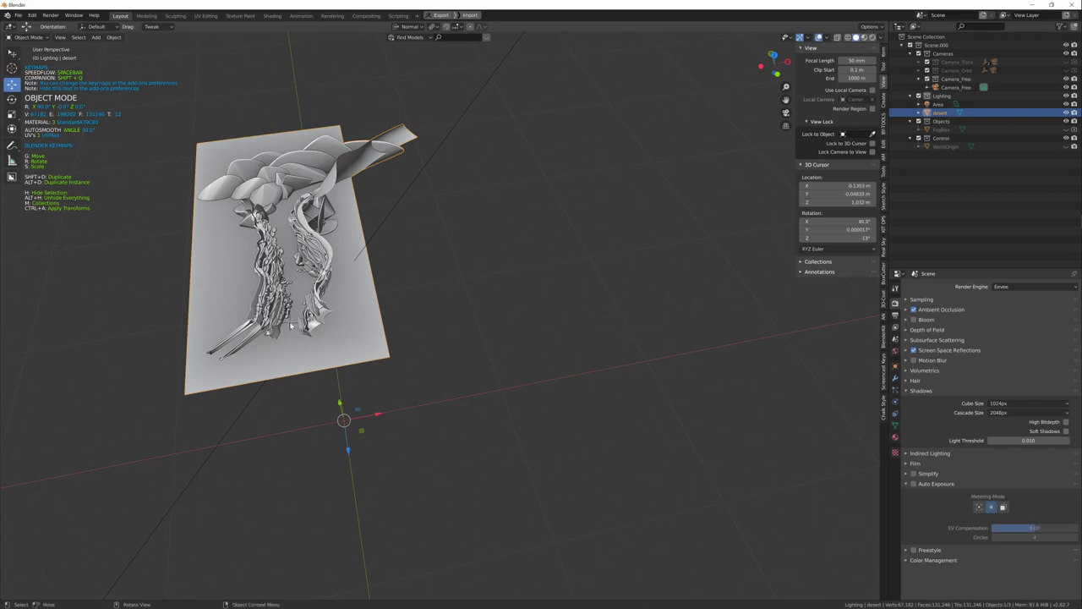
pyautogui.rightClick(290, 326)
pyautogui.rightClick(296, 332)
pyautogui.moveTo(279, 352)
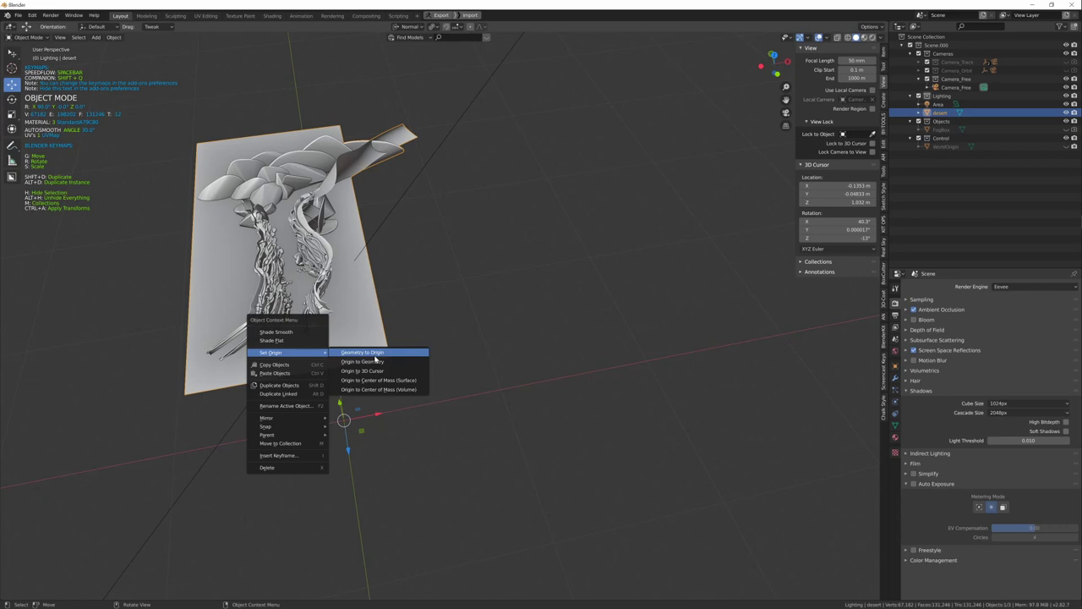
pyautogui.click(378, 371)
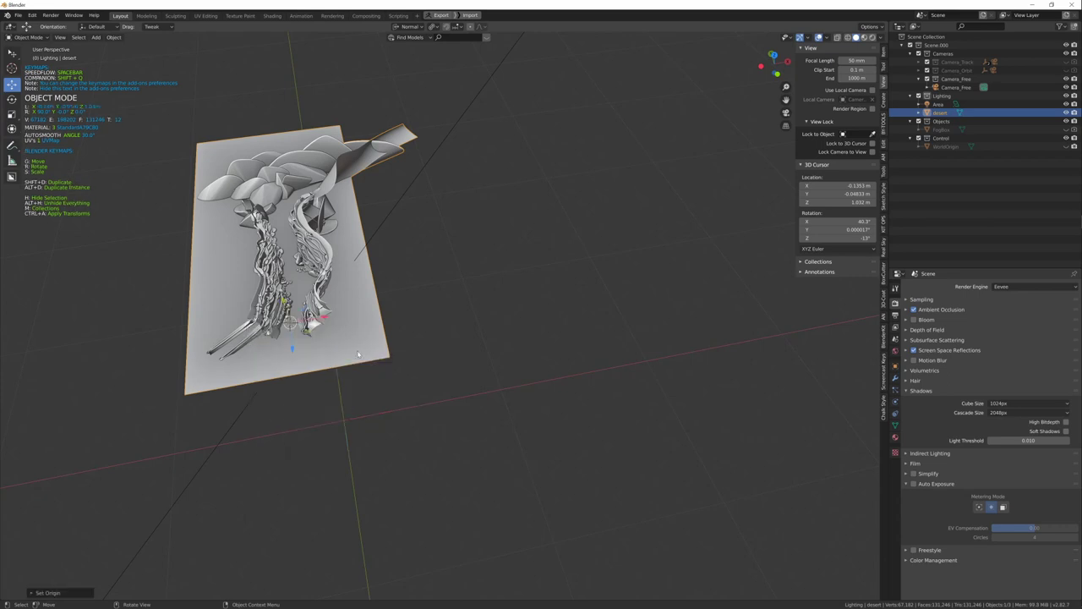
pyautogui.moveTo(358, 354); pyautogui.dragTo(379, 361, button='middle')
pyautogui.hotkey('shift', 's')
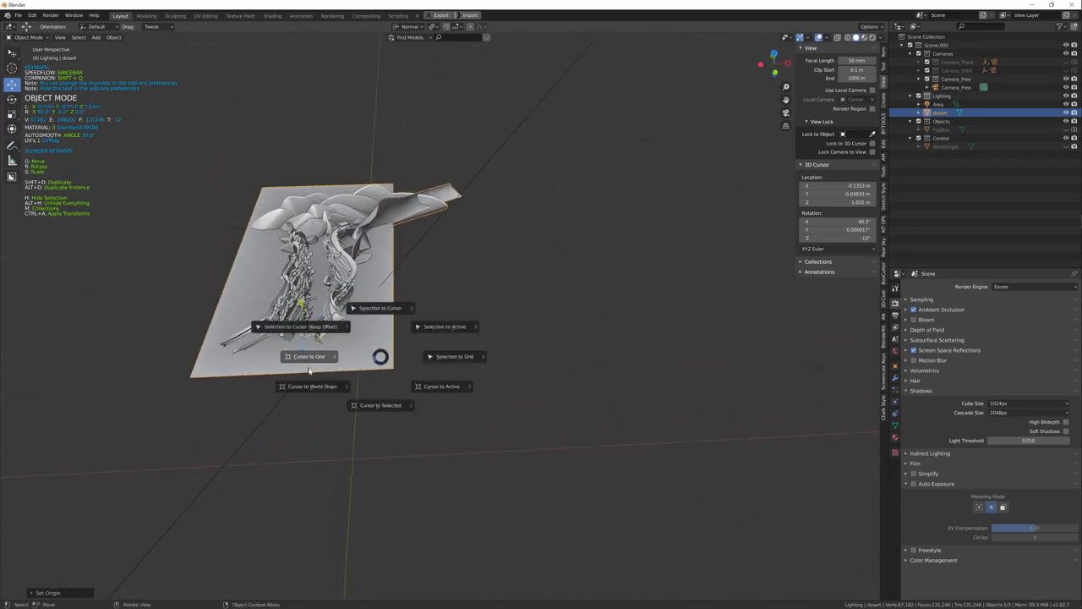
pyautogui.click(321, 392)
pyautogui.hotkey('shift', 's')
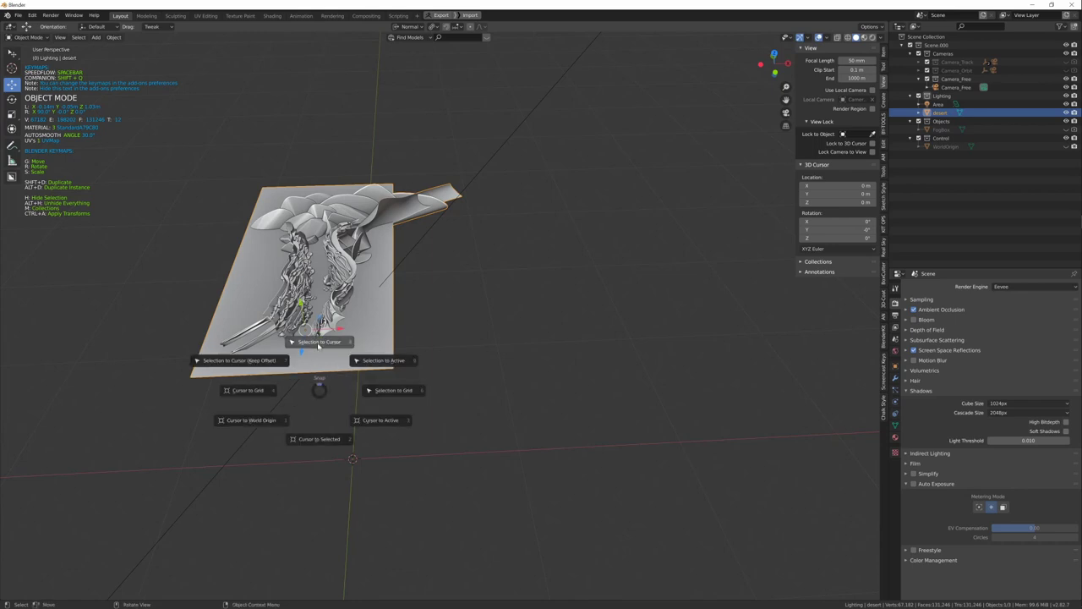
pyautogui.click(320, 342)
pyautogui.moveTo(516, 431)
pyautogui.mouseDown(button='middle')
pyautogui.moveTo(454, 408)
pyautogui.moveTo(449, 426)
pyautogui.moveTo(470, 420)
pyautogui.mouseUp(button='middle')
# Scale the desert terrain up several times and view it from a low angle.
pyautogui.press('s')
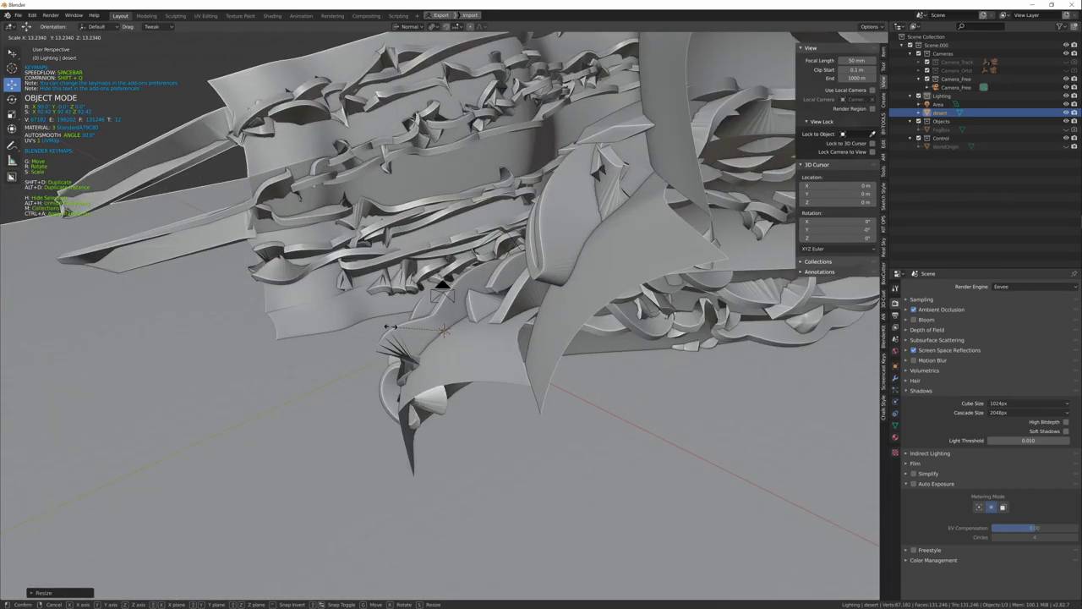
pyautogui.press('Escape')
pyautogui.moveTo(468, 368)
pyautogui.keyDown('ctrl'); pyautogui.mouseDown(button='middle')
pyautogui.moveTo(432, 417)
pyautogui.moveTo(455, 410)
pyautogui.mouseUp(button='middle'); pyautogui.keyUp('ctrl')
pyautogui.scroll(5, 454, 409)
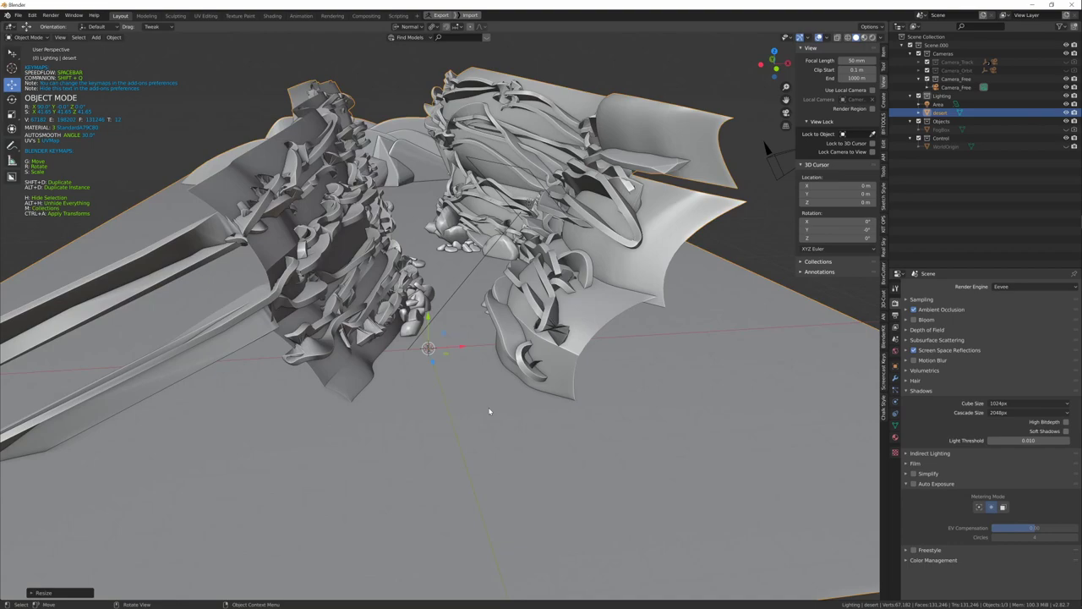
pyautogui.scroll(5, 507, 431)
pyautogui.scroll(3, 631, 466)
pyautogui.scroll(-3, 631, 466)
pyautogui.scroll(-3, 562, 443)
pyautogui.scroll(-2, 546, 445)
pyautogui.moveTo(541, 446); pyautogui.dragTo(526, 416, button='middle')
pyautogui.scroll(3, 520, 413)
# Switch the viewport to Material Preview shading and orbit slightly around the canyon.
pyautogui.scroll(3, 521, 411)
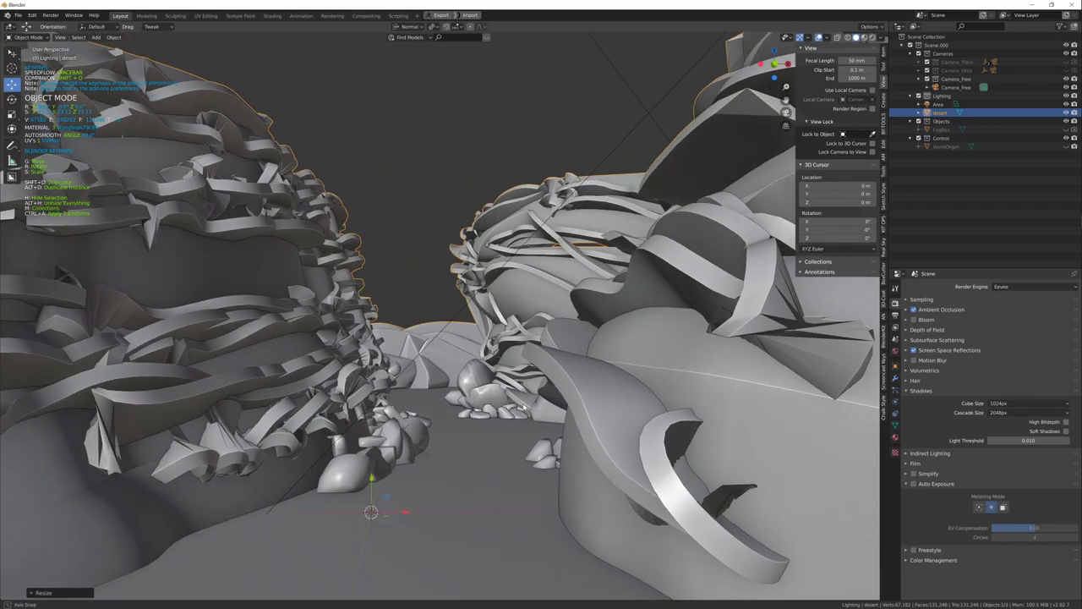
pyautogui.keyDown('shift'); pyautogui.moveTo(503, 342); pyautogui.dragTo(505, 347, button='middle'); pyautogui.keyUp('shift')
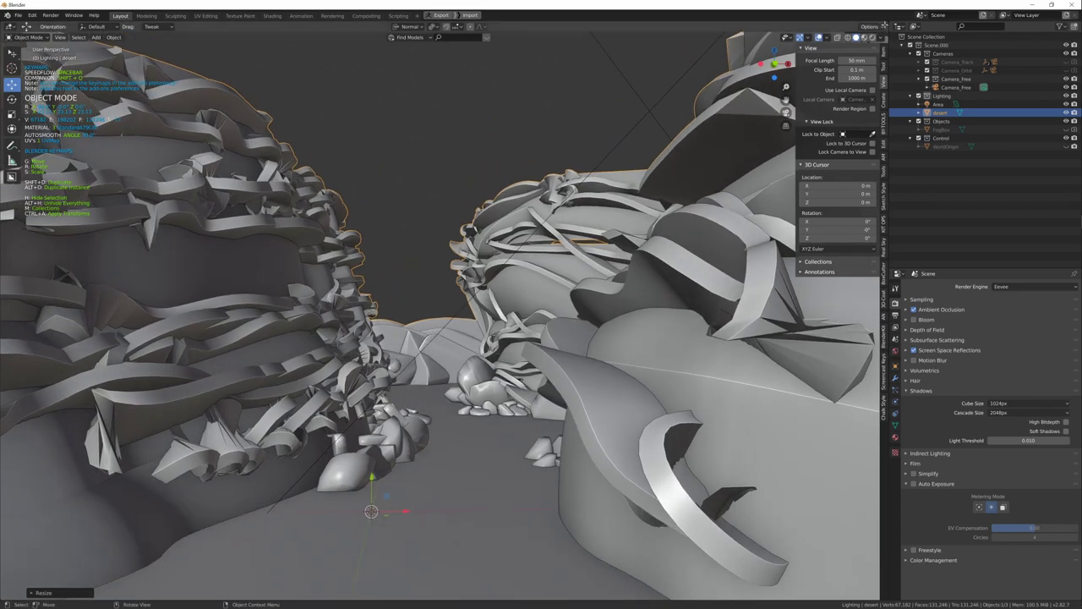
pyautogui.click(869, 37)
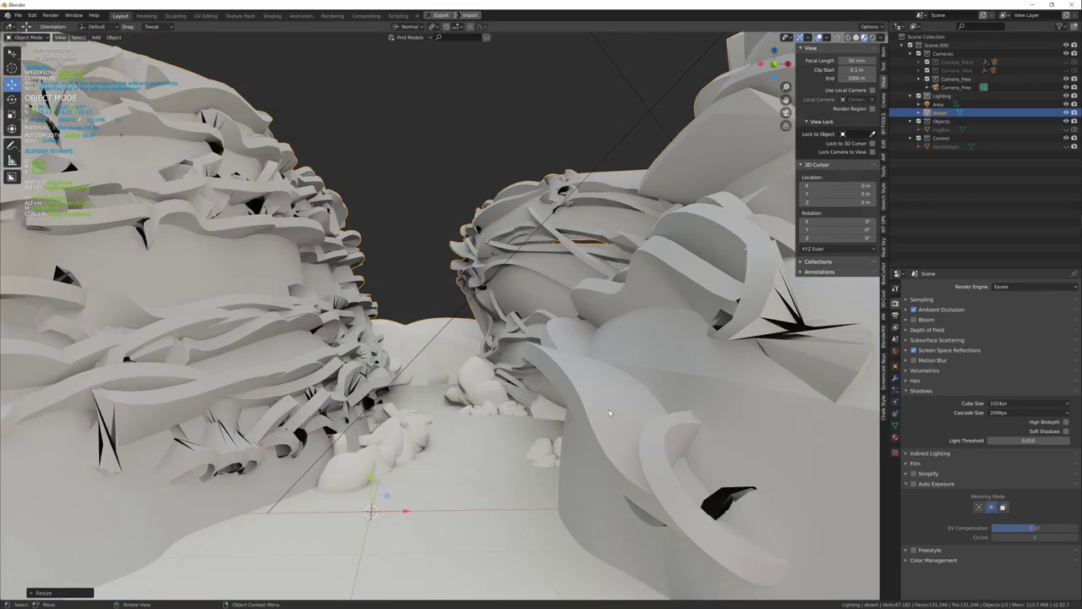
pyautogui.moveTo(535, 412); pyautogui.dragTo(543, 412, button='middle')
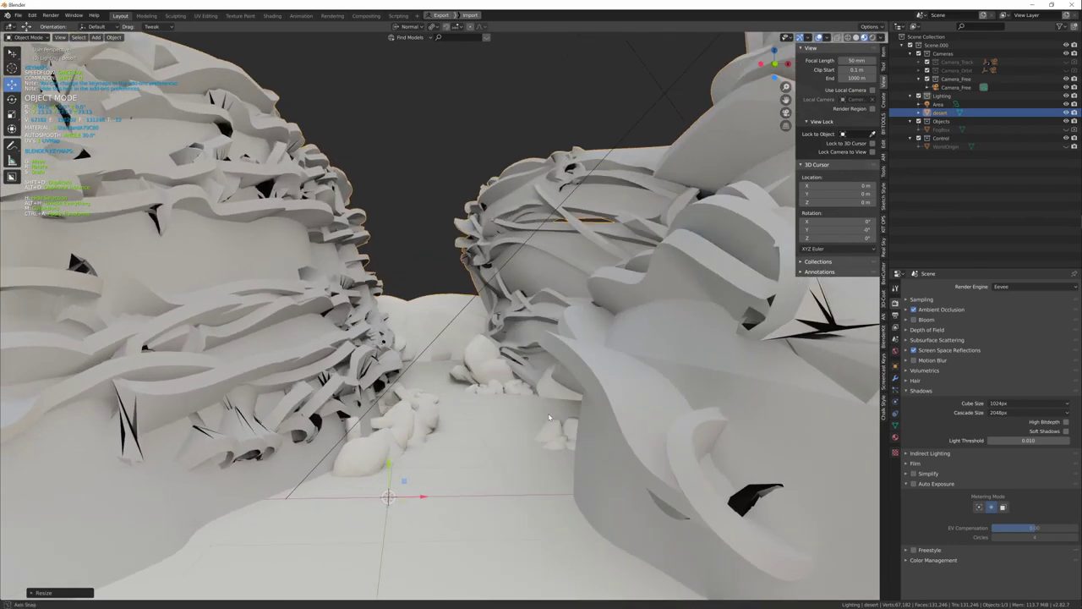
# Set Base Color: StandardA79C80 peach, Standard7D7868 tan, StandardBAAF92 saturated yellow.
pyautogui.click(896, 437)
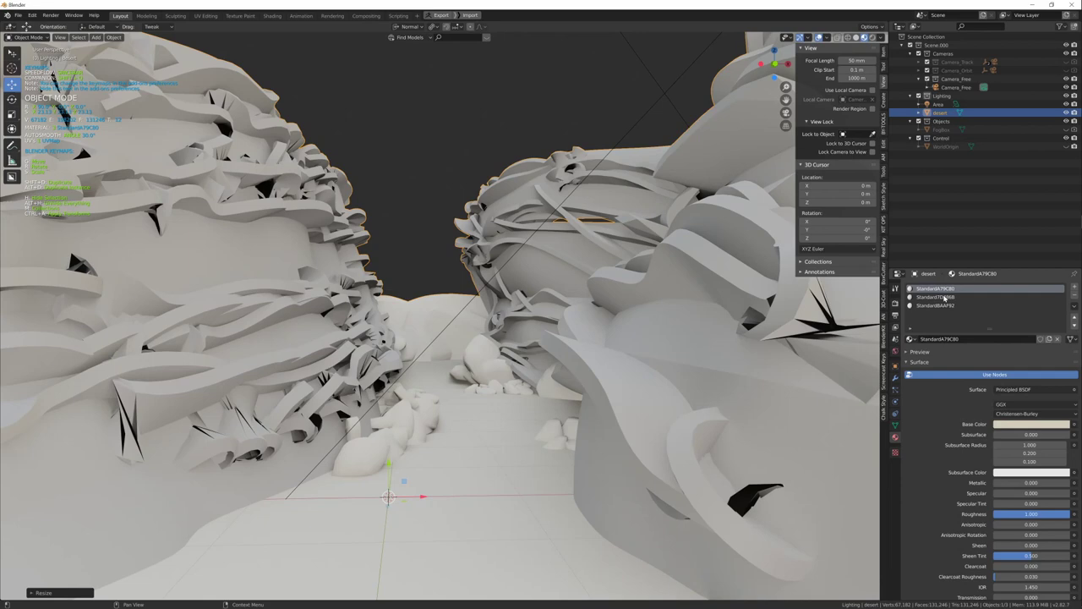
pyautogui.click(945, 297)
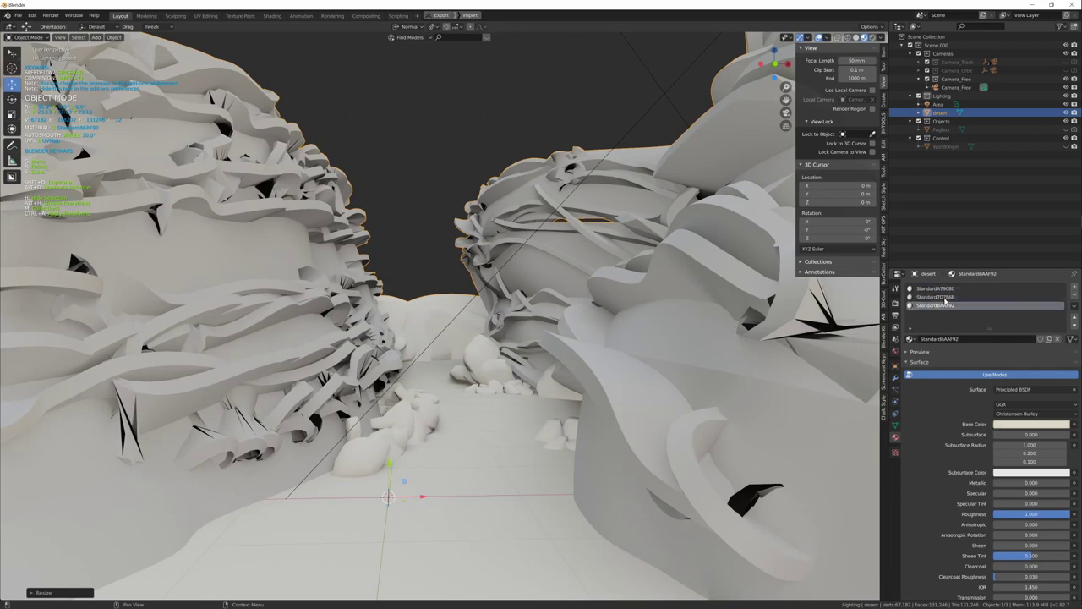
pyautogui.click(943, 288)
pyautogui.click(1041, 424)
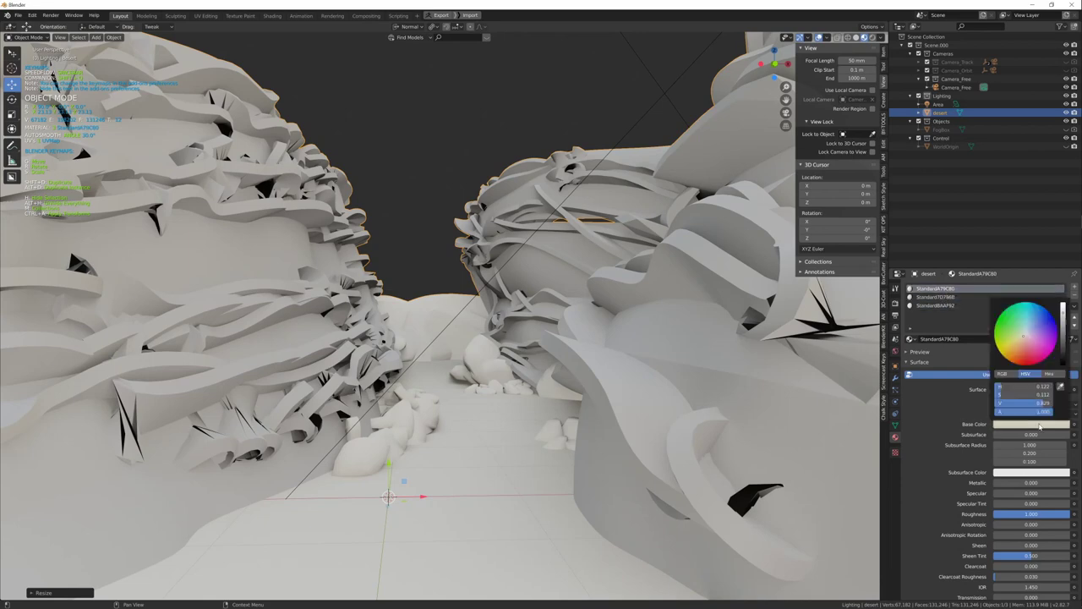
pyautogui.click(1021, 339)
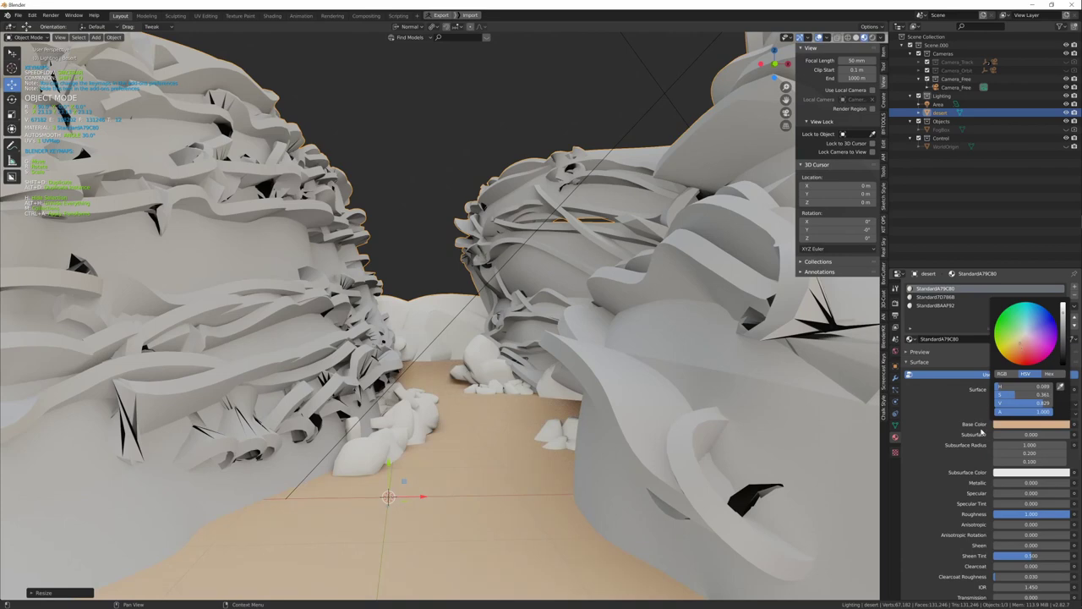
pyautogui.click(935, 298)
pyautogui.click(1030, 424)
pyautogui.click(1028, 340)
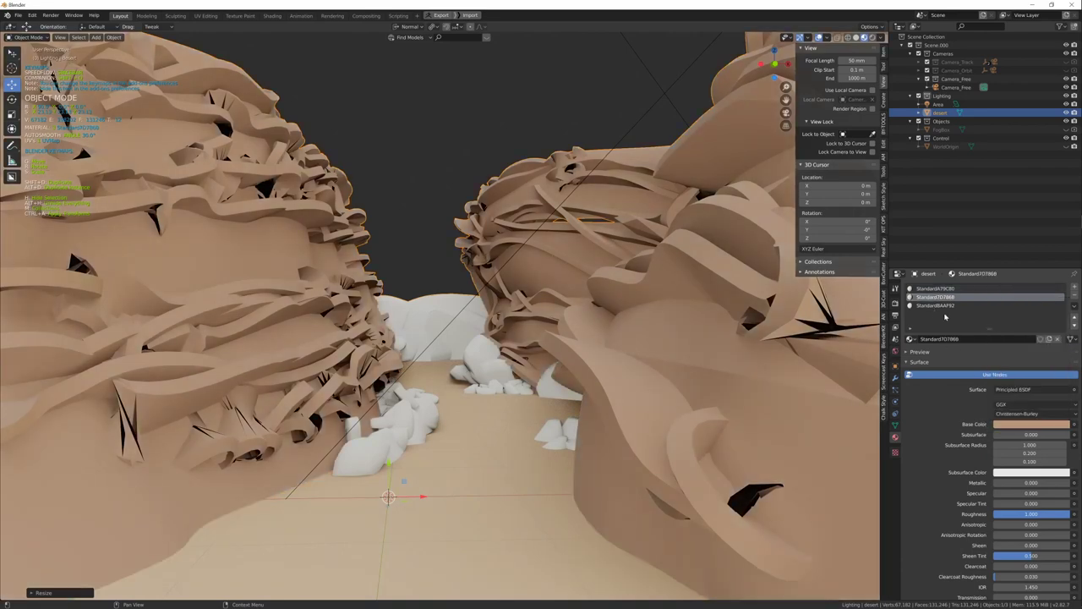
pyautogui.click(946, 306)
pyautogui.click(1009, 424)
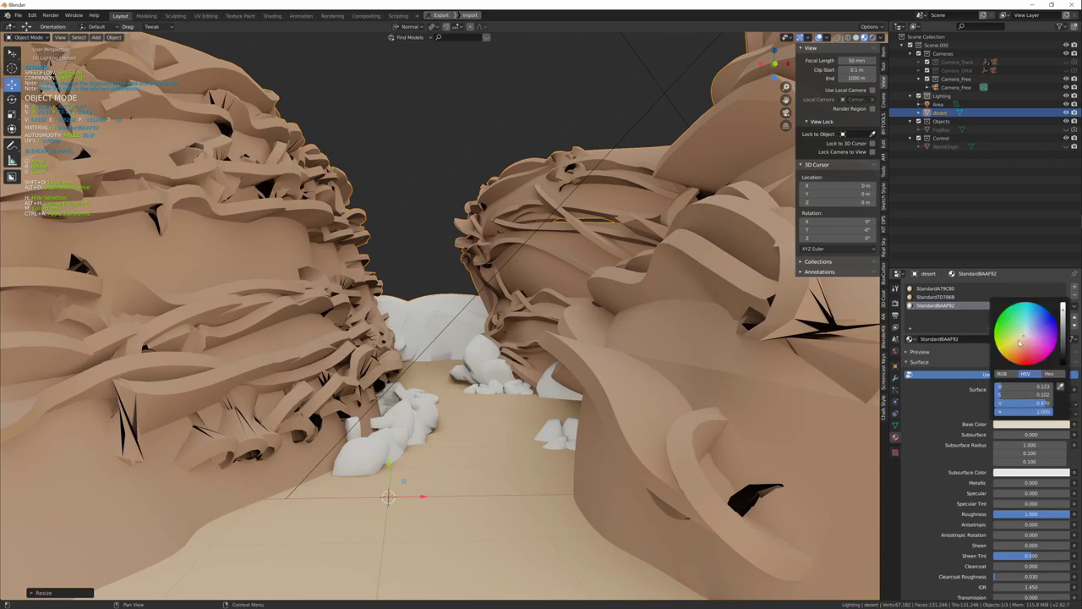
pyautogui.moveTo(1025, 338); pyautogui.dragTo(1026, 344)
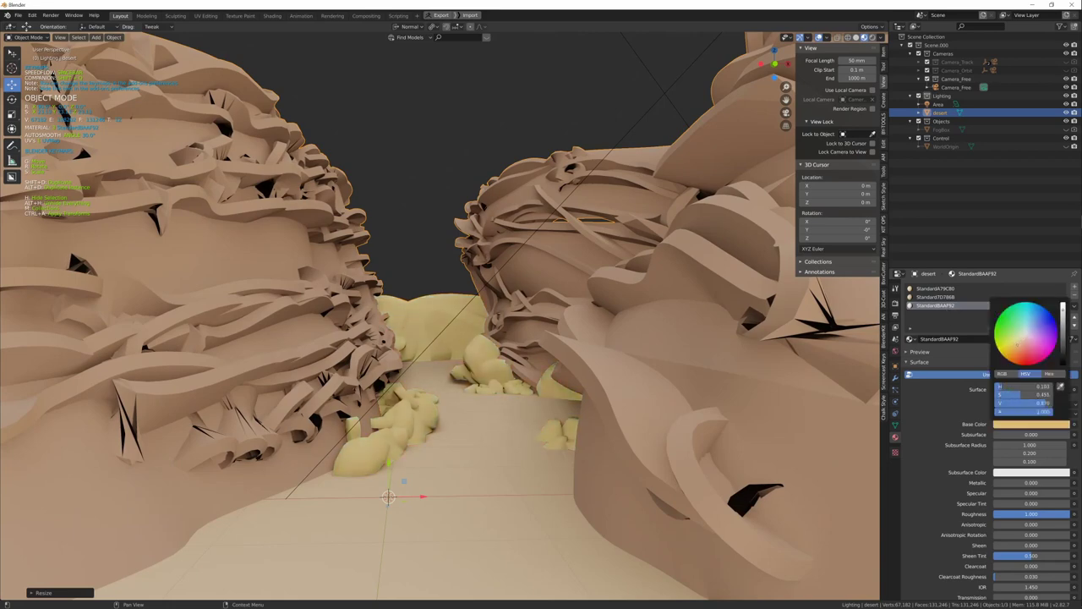
pyautogui.scroll(-10, 505, 324)
# Separate the desert mesh into objects by material in Edit Mode, then return to Object Mode.
pyautogui.press('Tab')
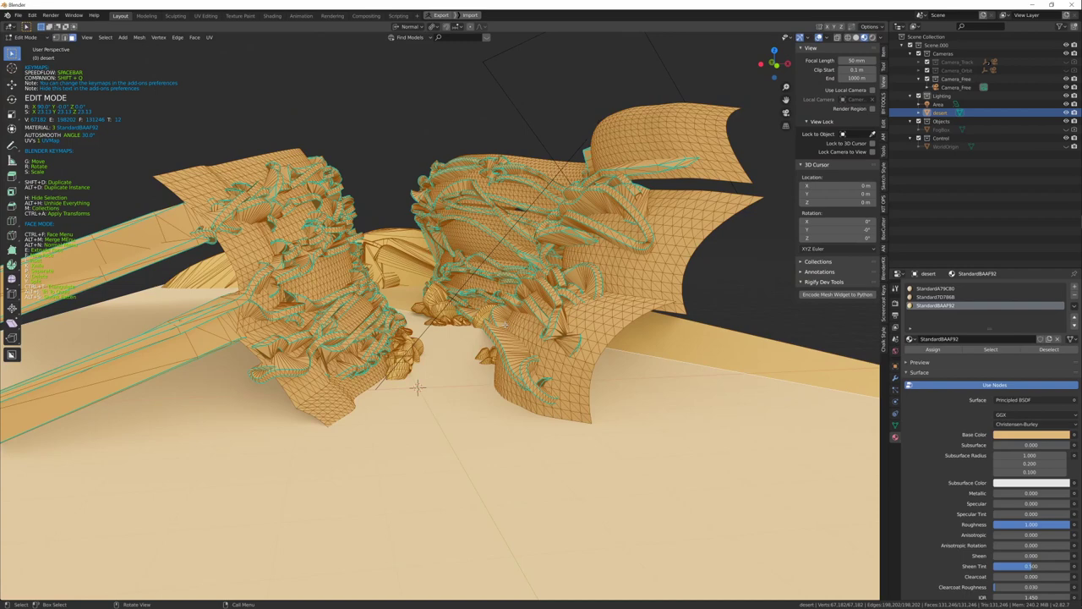
pyautogui.press('p')
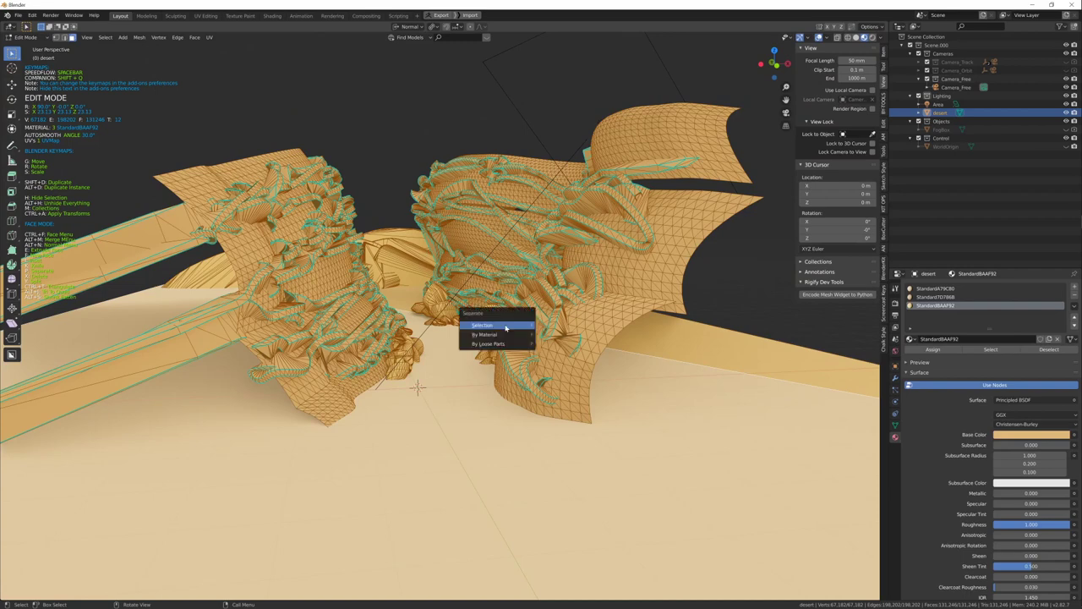
pyautogui.click(508, 334)
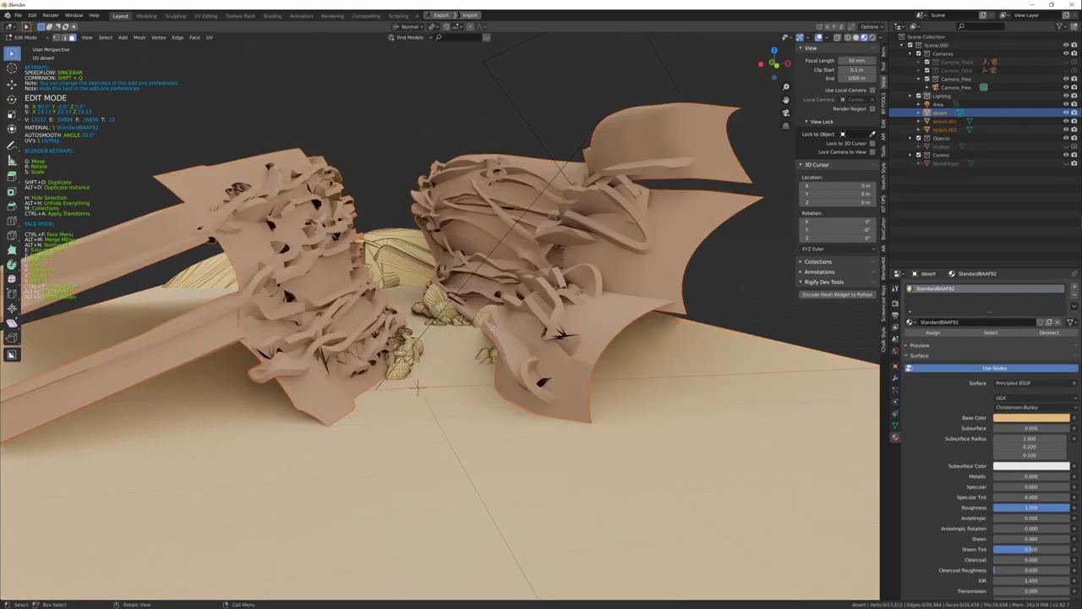
pyautogui.scroll(4, 485, 372)
pyautogui.scroll(3, 485, 372)
pyautogui.press('Tab')
# Select the separated desert pieces, including desert.001, to check their materials.
pyautogui.moveTo(483, 372); pyautogui.dragTo(478, 370, button='middle')
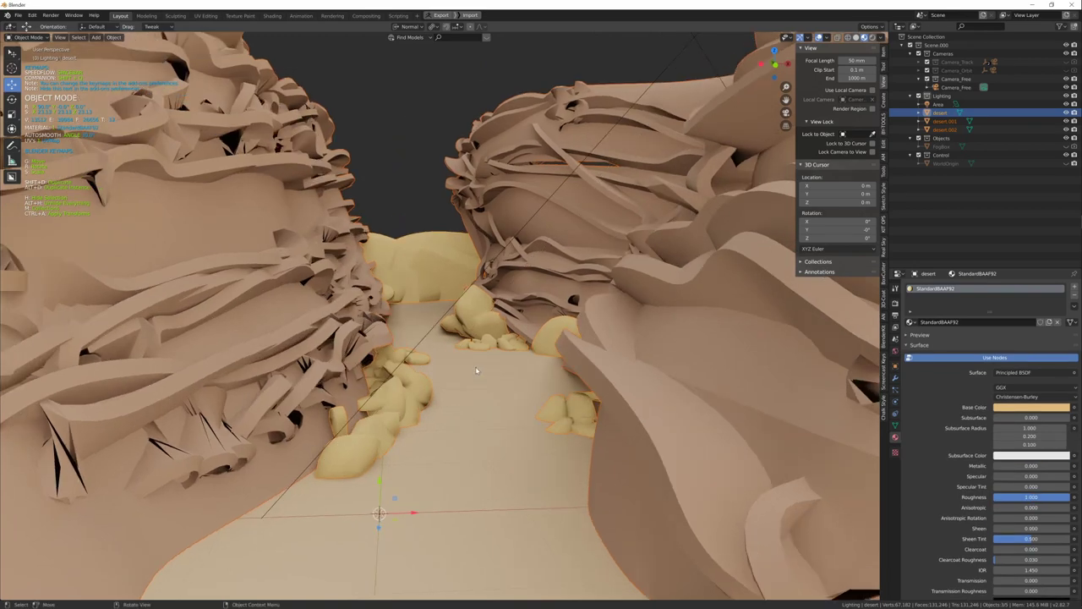
pyautogui.click(418, 241)
pyautogui.click(425, 249)
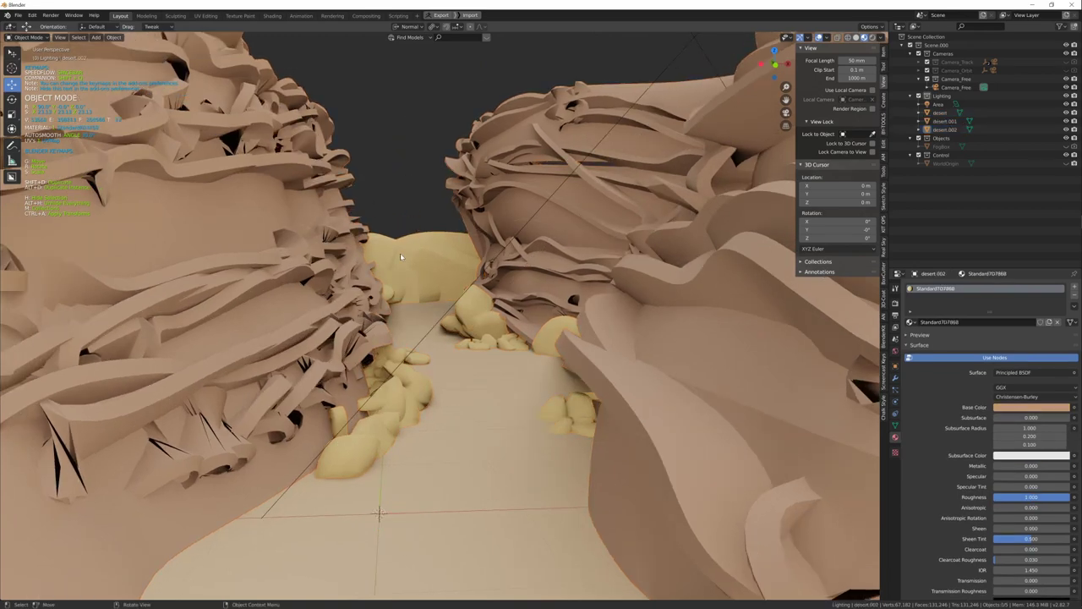
pyautogui.click(944, 121)
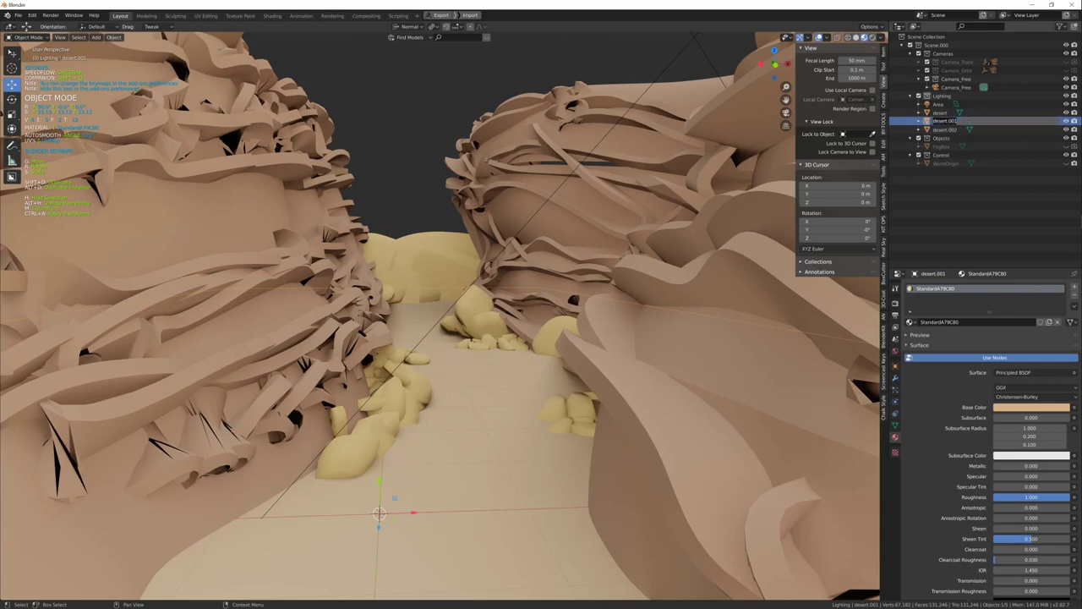
pyautogui.write('base')
pyautogui.click(397, 406)
# Rename the active object desert to rocce and desert.002 to pareti.
pyautogui.press('F2')
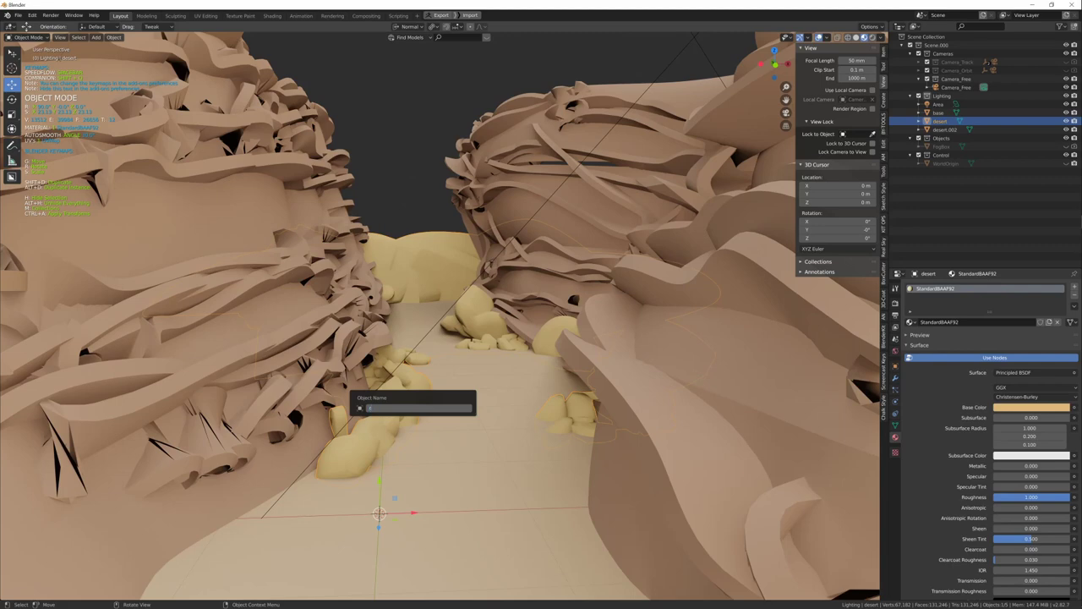
pyautogui.write('ce')
pyautogui.press('Return')
pyautogui.click(206, 383)
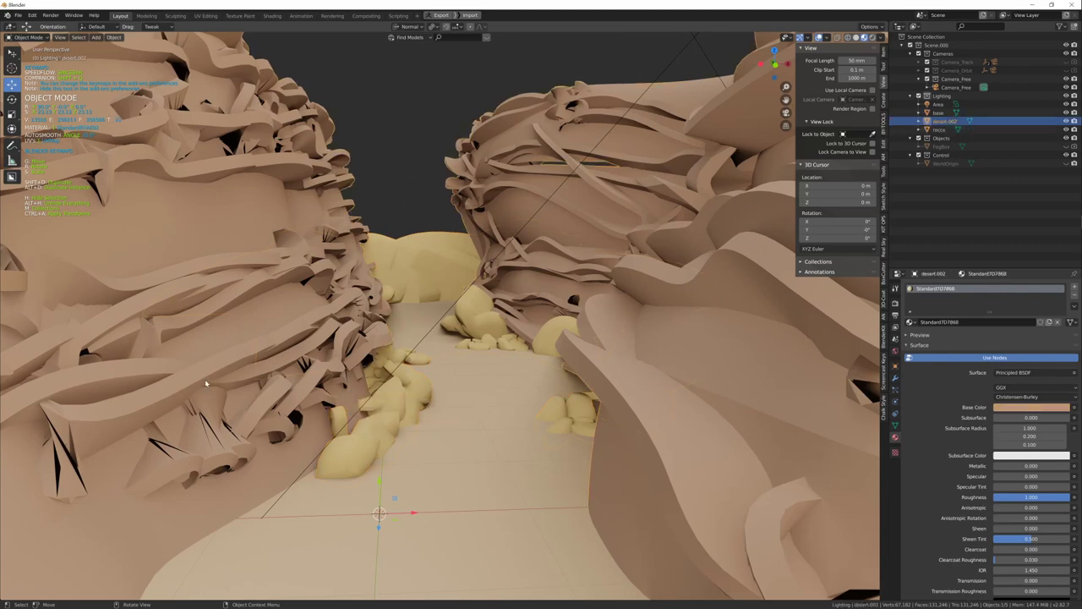
pyautogui.press('F2')
pyautogui.write('sent')
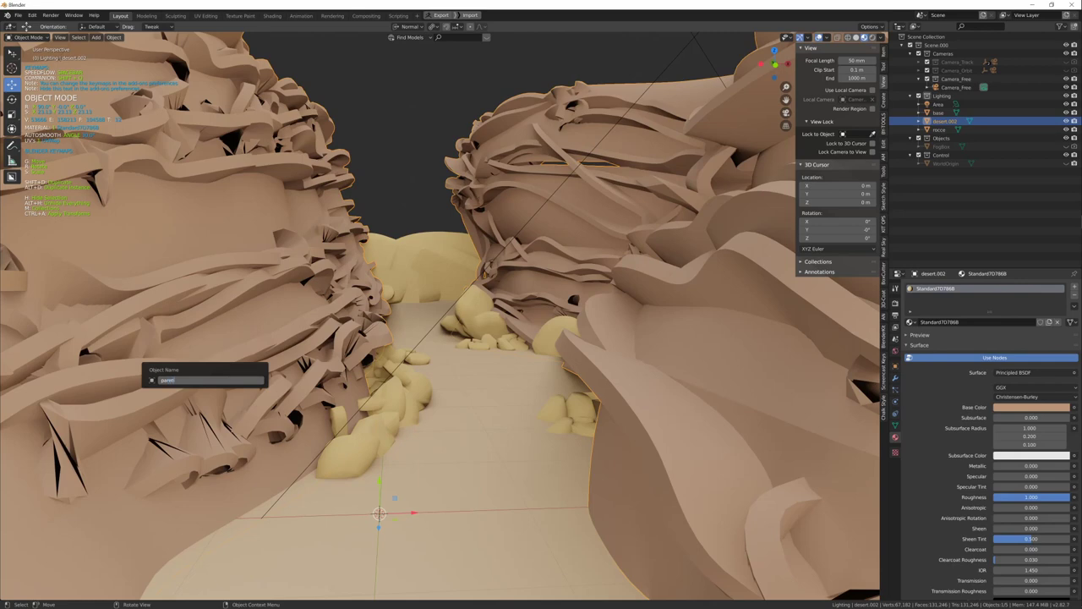
pyautogui.press('Return')
# Move base, pareti and rocce into a new collection named paesaggio.
pyautogui.keyDown('shift'); pyautogui.click(456, 411); pyautogui.keyUp('shift')
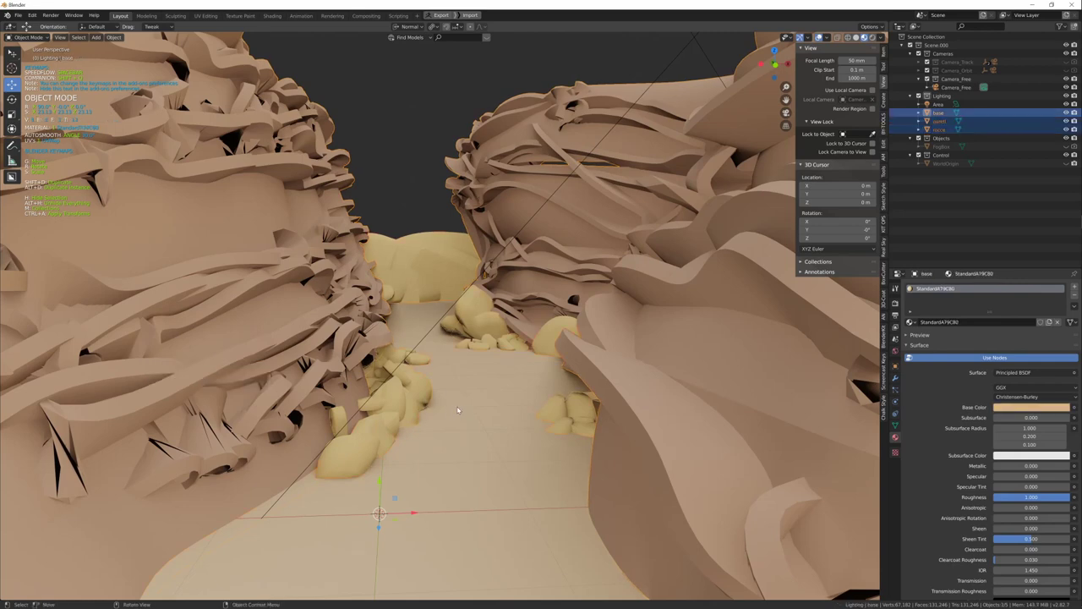
pyautogui.hotkey('ctrl', 'm')
pyautogui.press('m')
pyautogui.click(582, 441)
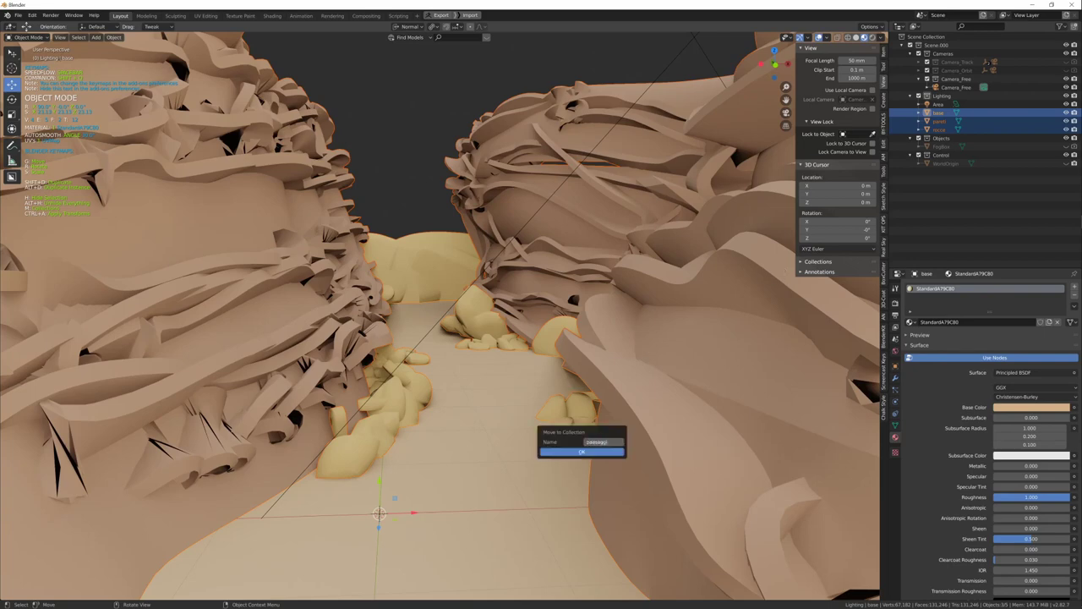
pyautogui.write('o')
pyautogui.press('Return')
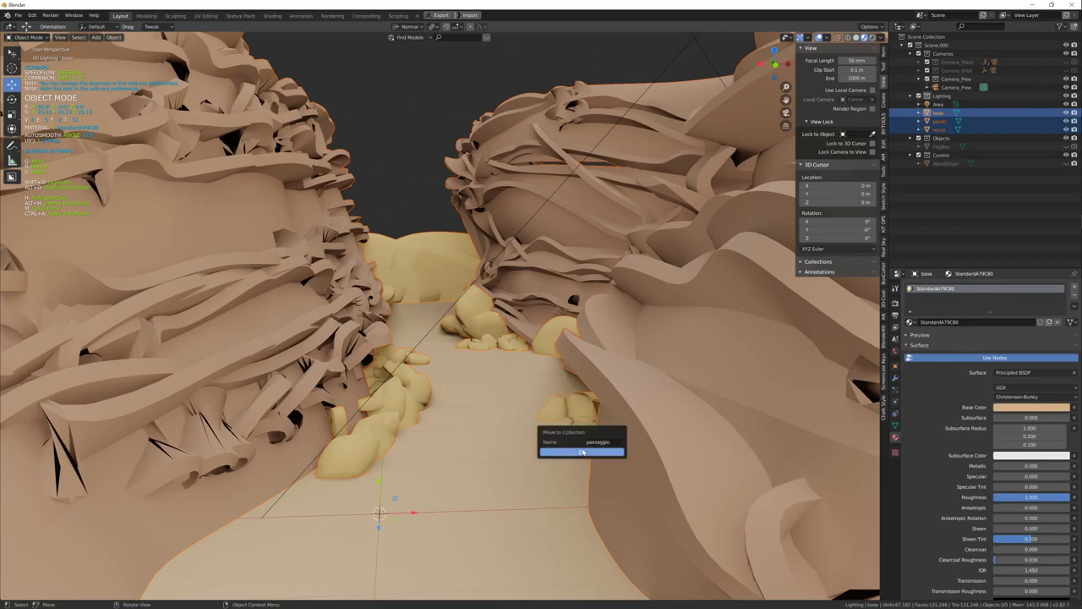
pyautogui.click(581, 453)
# Apply rotation and scale to the canyon objects.
pyautogui.moveTo(605, 463)
pyautogui.mouseDown(button='middle')
pyautogui.moveTo(592, 429)
pyautogui.moveTo(564, 434)
pyautogui.mouseUp(button='middle')
pyautogui.hotkey('ctrl', 'a')
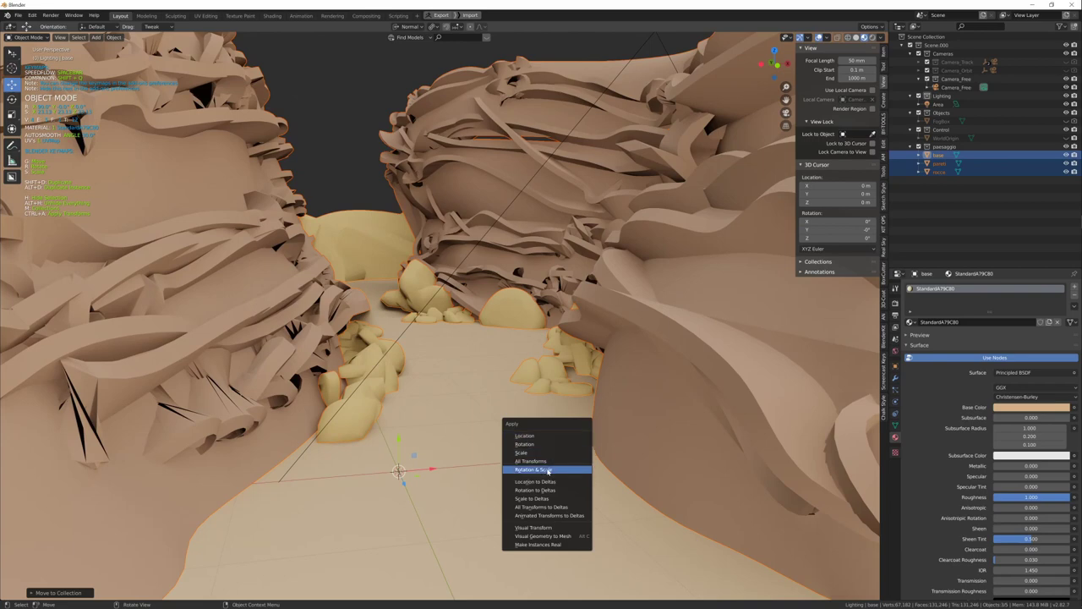
pyautogui.click(547, 470)
pyautogui.moveTo(582, 411)
pyautogui.mouseDown(button='middle')
pyautogui.moveTo(583, 397)
pyautogui.moveTo(577, 432)
pyautogui.moveTo(530, 480)
pyautogui.mouseUp(button='middle')
# Select rocce, check a connected boulder in Edit Mode, then view its UV layout in UV Editing.
pyautogui.click(537, 360)
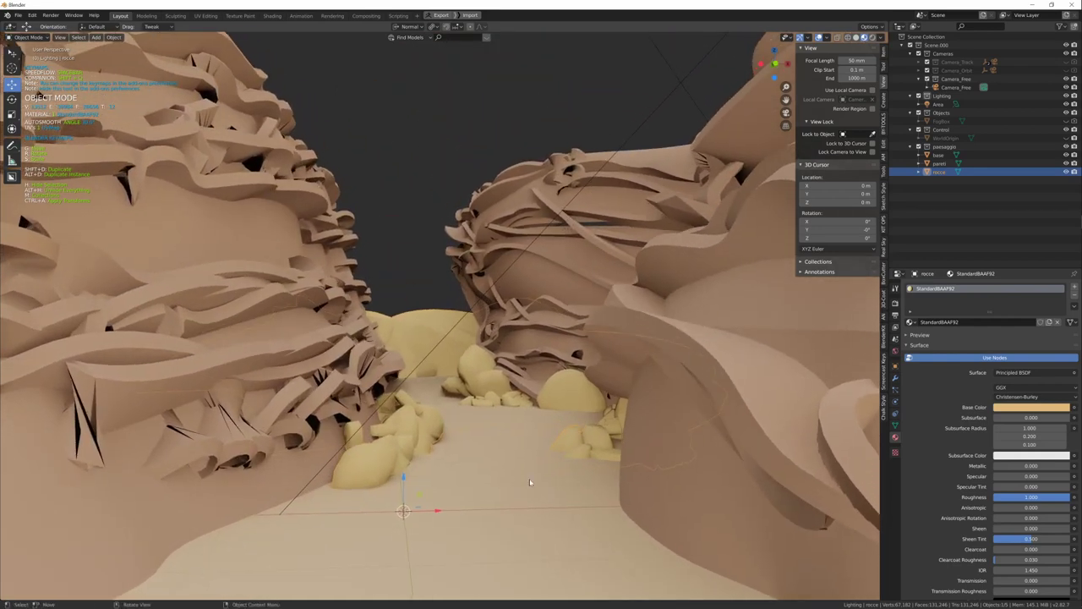
pyautogui.press('Tab')
pyautogui.hotkey('ctrl', 'l')
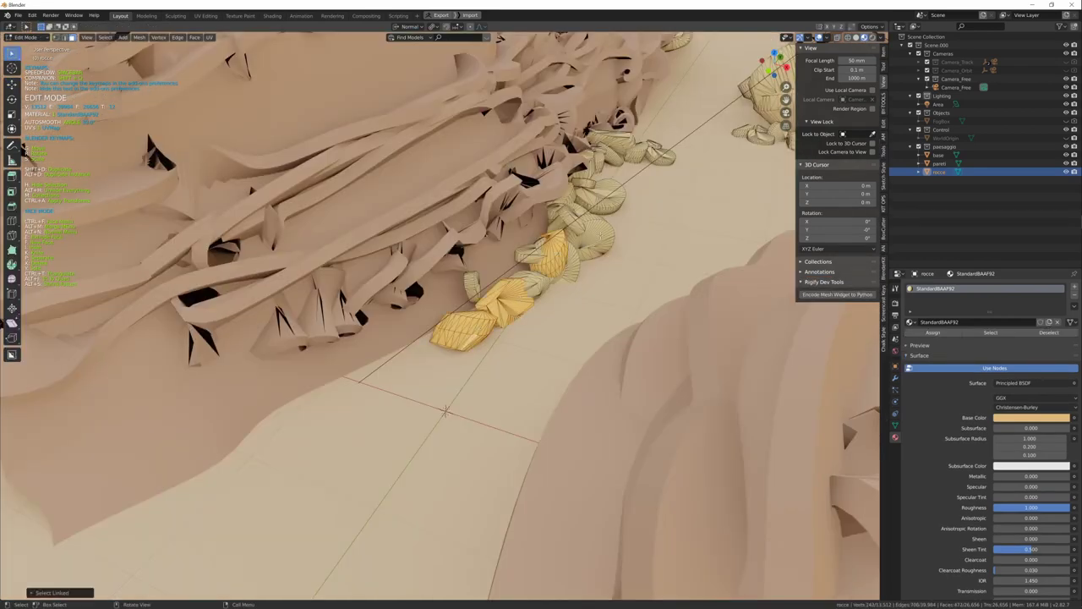
pyautogui.moveTo(440, 355)
pyautogui.mouseDown(button='middle')
pyautogui.moveTo(479, 294)
pyautogui.moveTo(507, 279)
pyautogui.moveTo(488, 377)
pyautogui.moveTo(520, 351)
pyautogui.mouseUp(button='middle')
pyautogui.press('Tab')
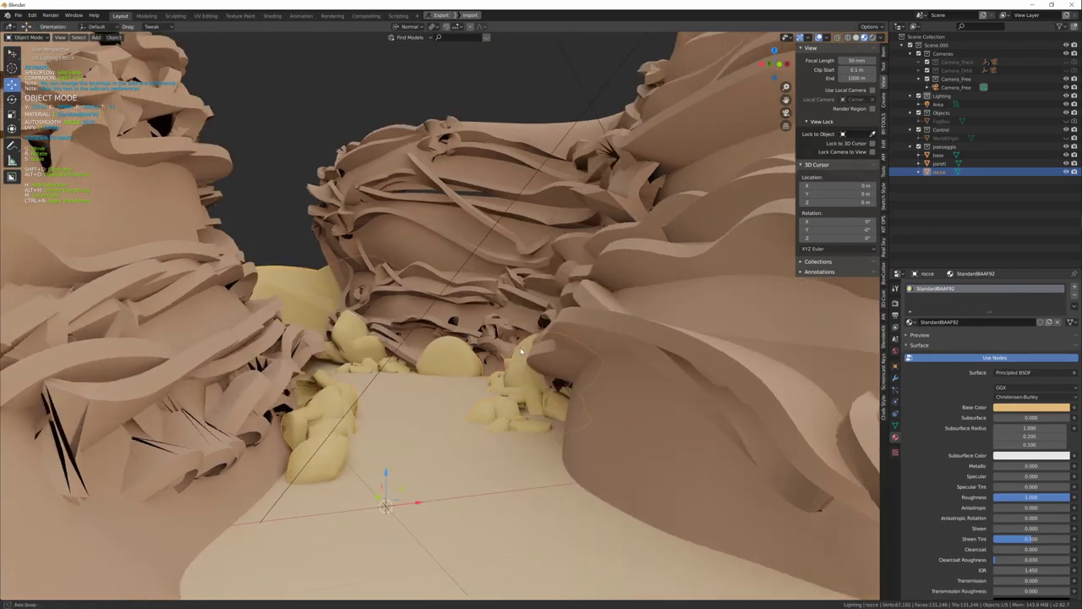
pyautogui.scroll(3, 521, 351)
pyautogui.scroll(2, 511, 345)
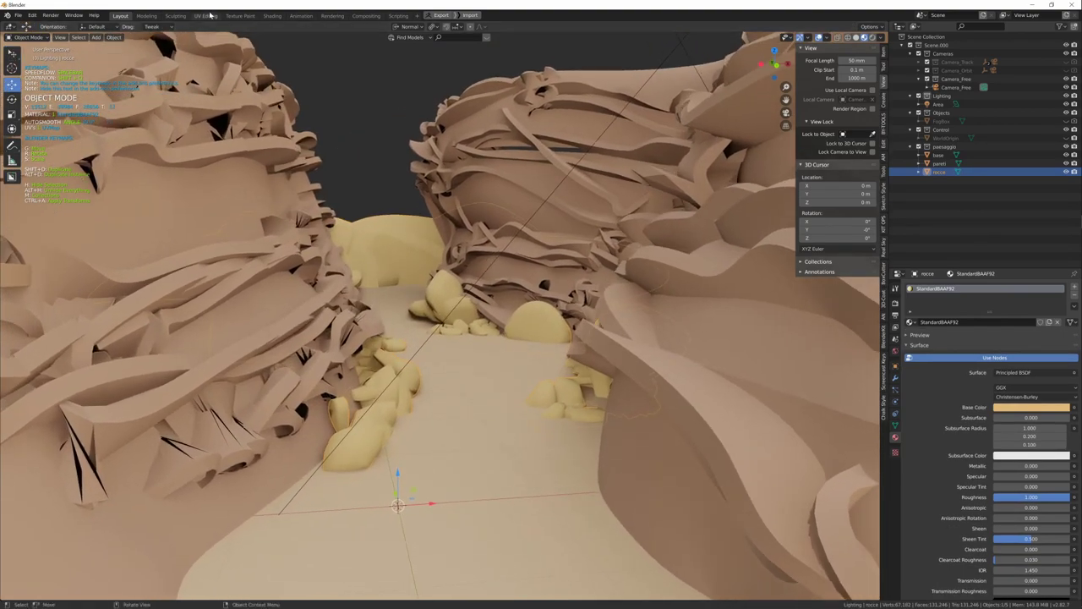
pyautogui.click(210, 15)
pyautogui.keyDown('ctrl'); pyautogui.moveTo(187, 356); pyautogui.dragTo(302, 493, button='middle'); pyautogui.keyUp('ctrl')
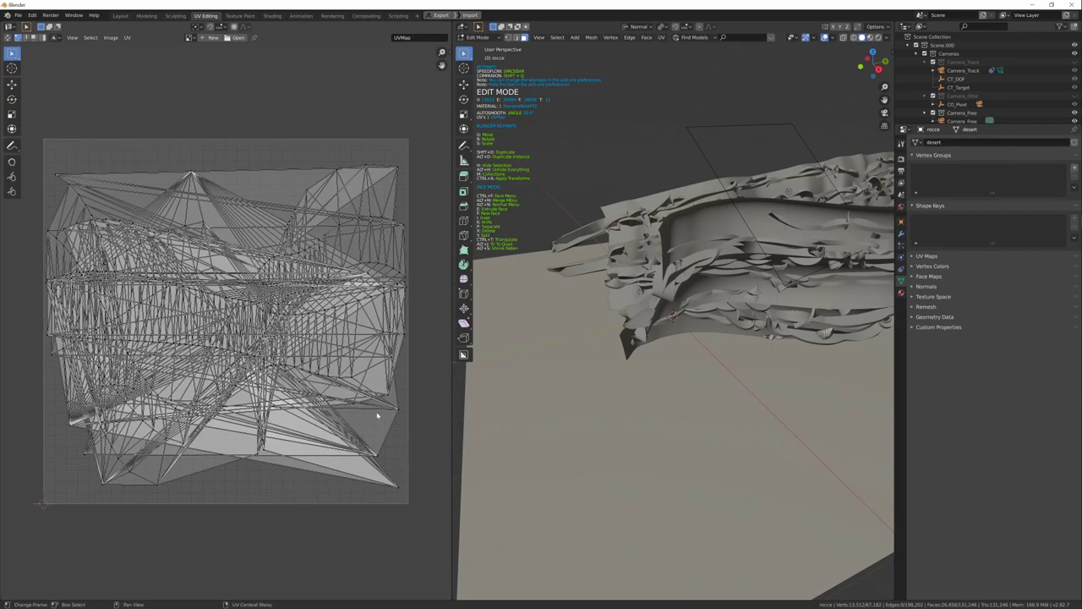
# Create a new 1024 × 1024 UV Grid image named ucheck for the selected rock mesh.
pyautogui.scroll(-2, 377, 415)
pyautogui.scroll(2, 377, 415)
pyautogui.hotkey('ctrl', 'l')
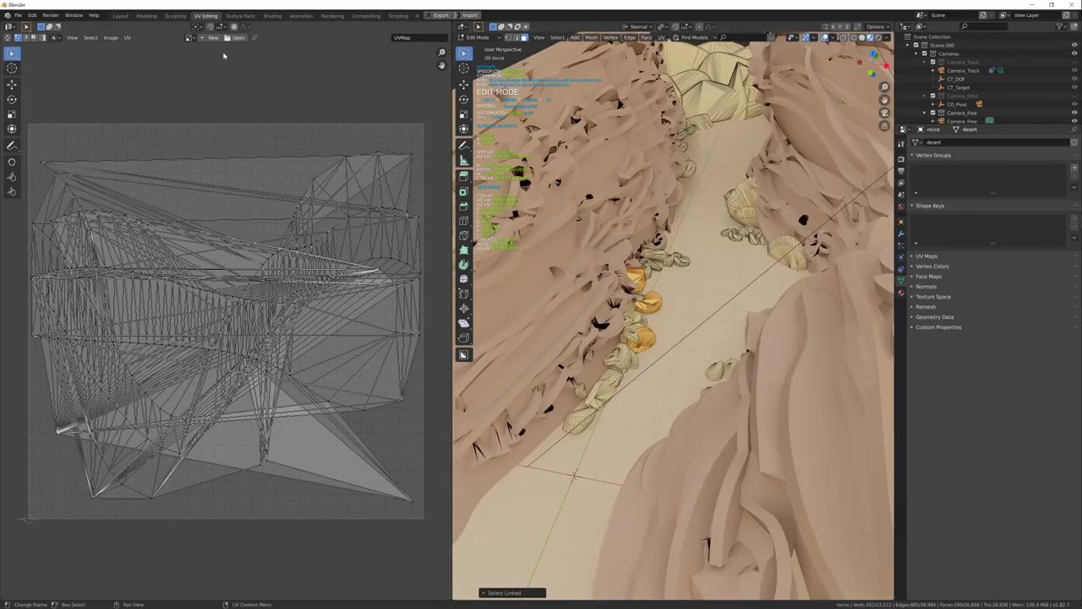
pyautogui.click(191, 38)
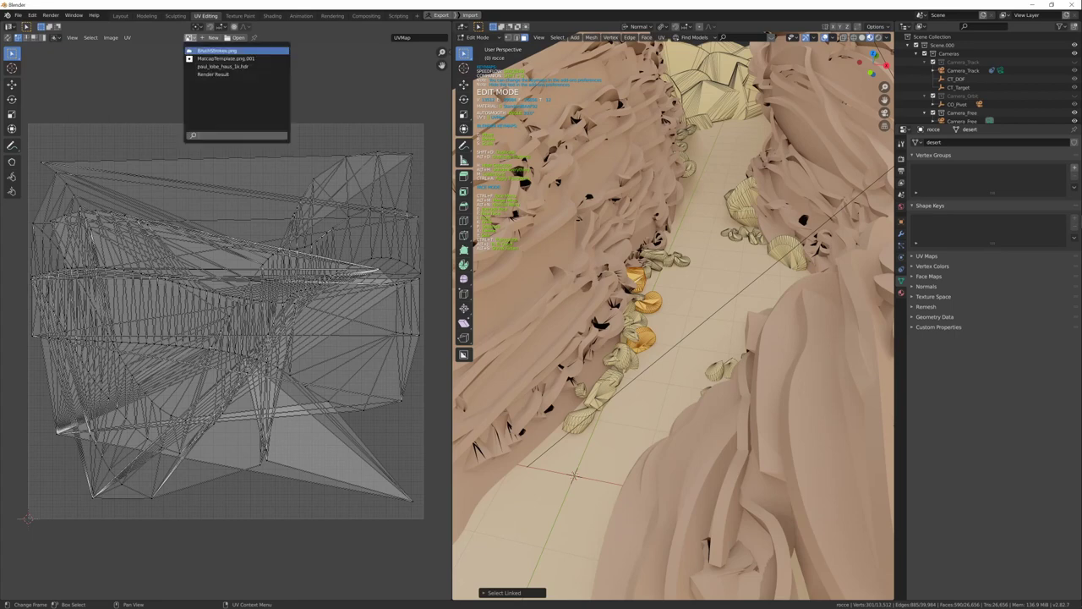
pyautogui.click(213, 39)
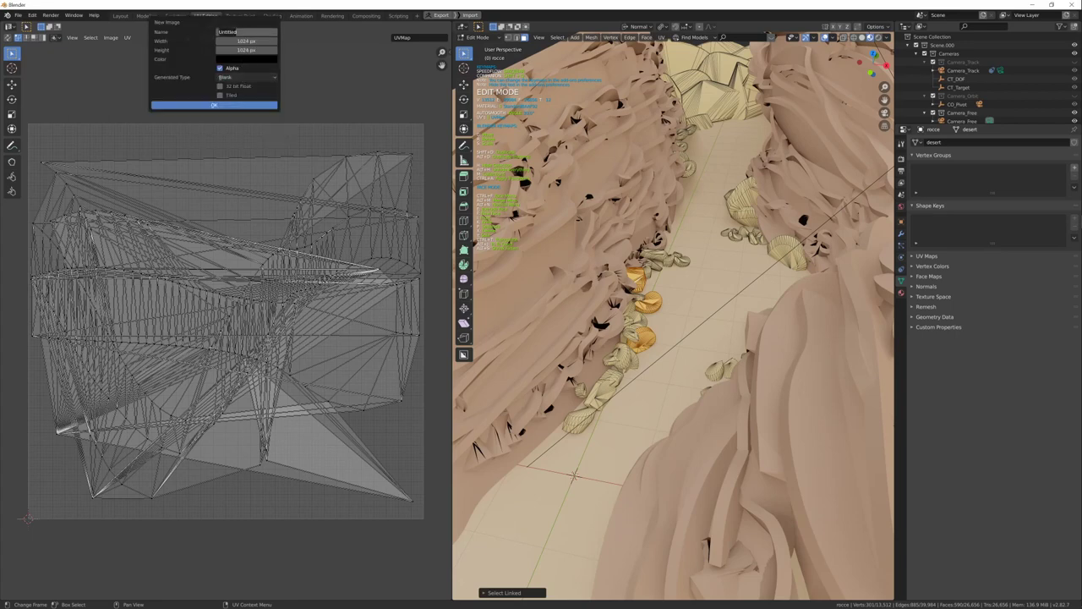
pyautogui.write('ck')
pyautogui.press('Return')
pyautogui.click(254, 77)
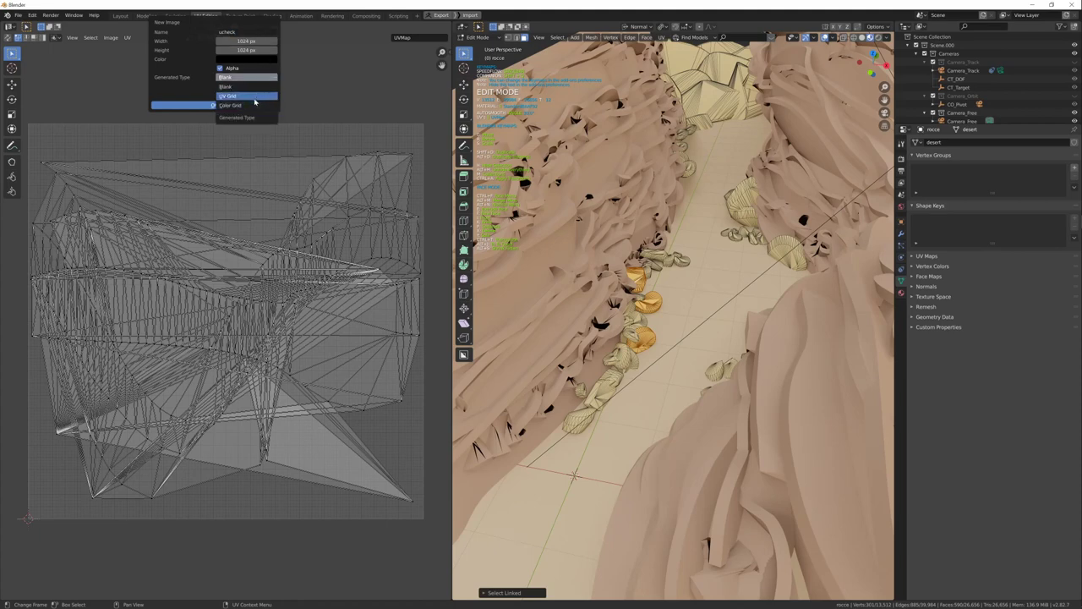
pyautogui.click(255, 106)
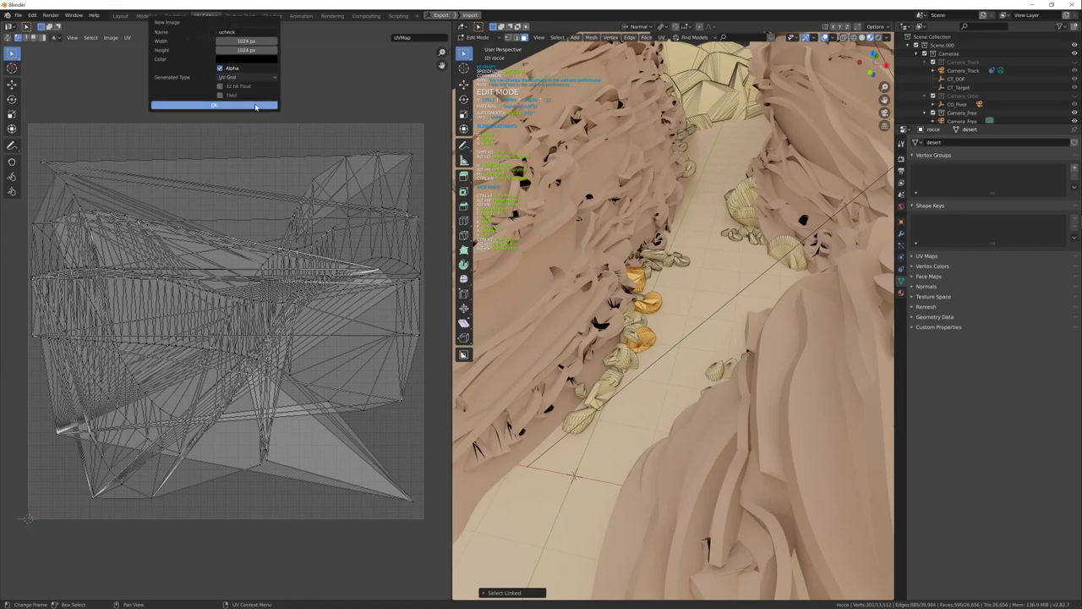
pyautogui.click(255, 106)
# Return the rocks to Object Mode and move on to the Shading workspace.
pyautogui.press('Tab')
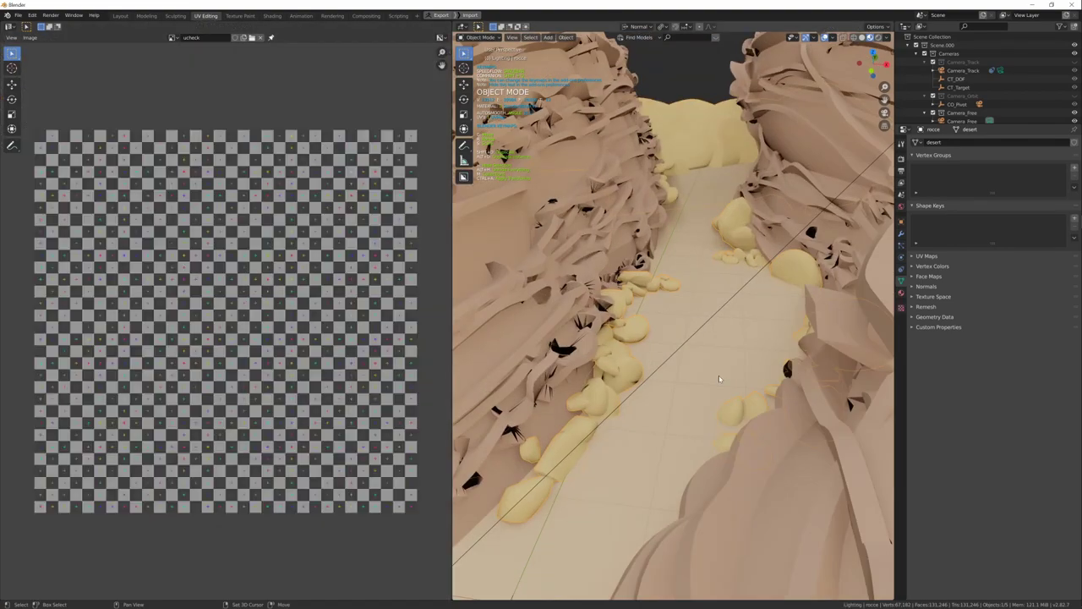
pyautogui.moveTo(643, 338); pyautogui.dragTo(675, 320, button='middle')
pyautogui.hotkey('ctrl', 'pagedown')
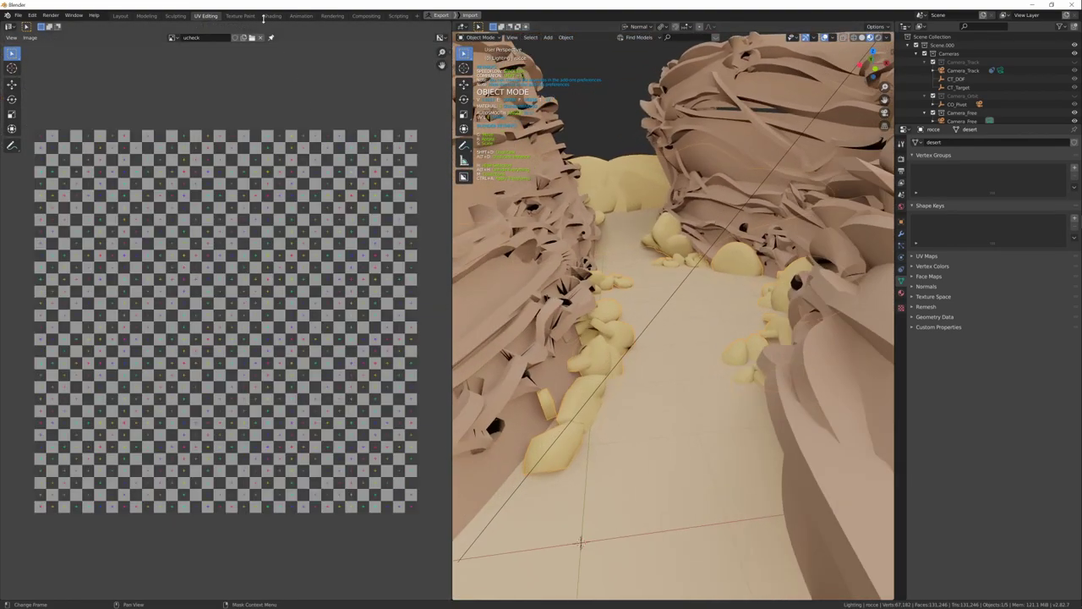
pyautogui.hotkey('ctrl', 'pagedown')
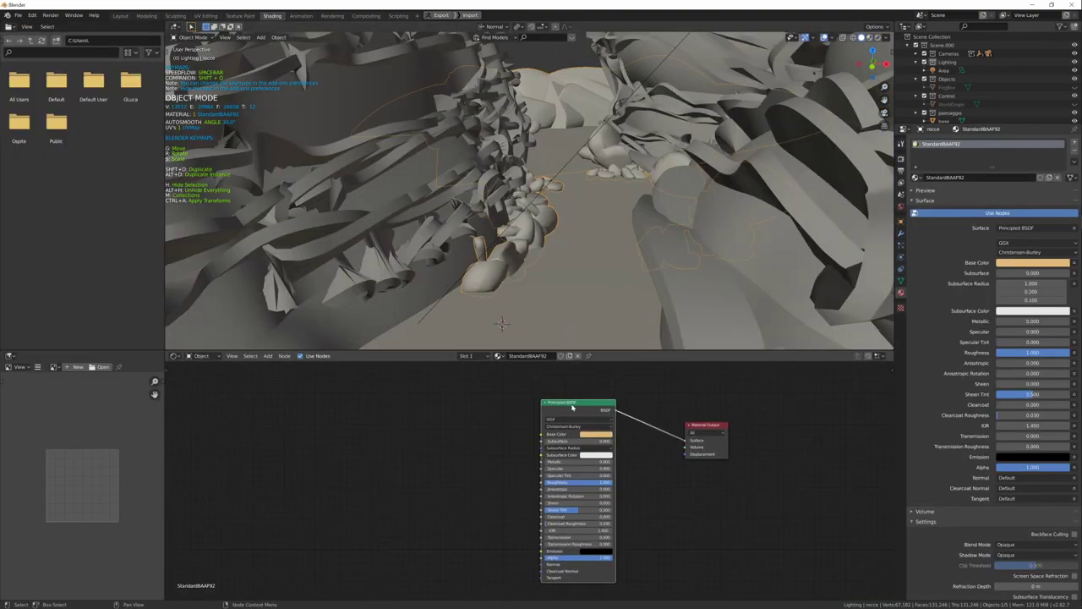
# Add an Image Texture with the ucheck image feeding the Principled BSDF base colour.
pyautogui.hotkey('ctrl', 't')
pyautogui.moveTo(448, 513); pyautogui.dragTo(407, 483)
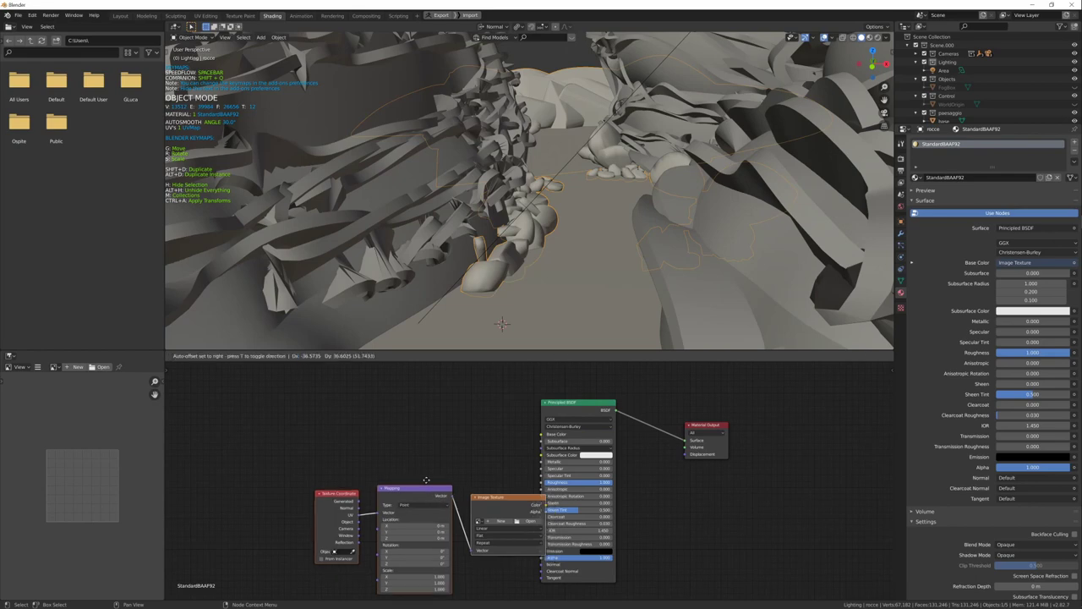
pyautogui.click(414, 429)
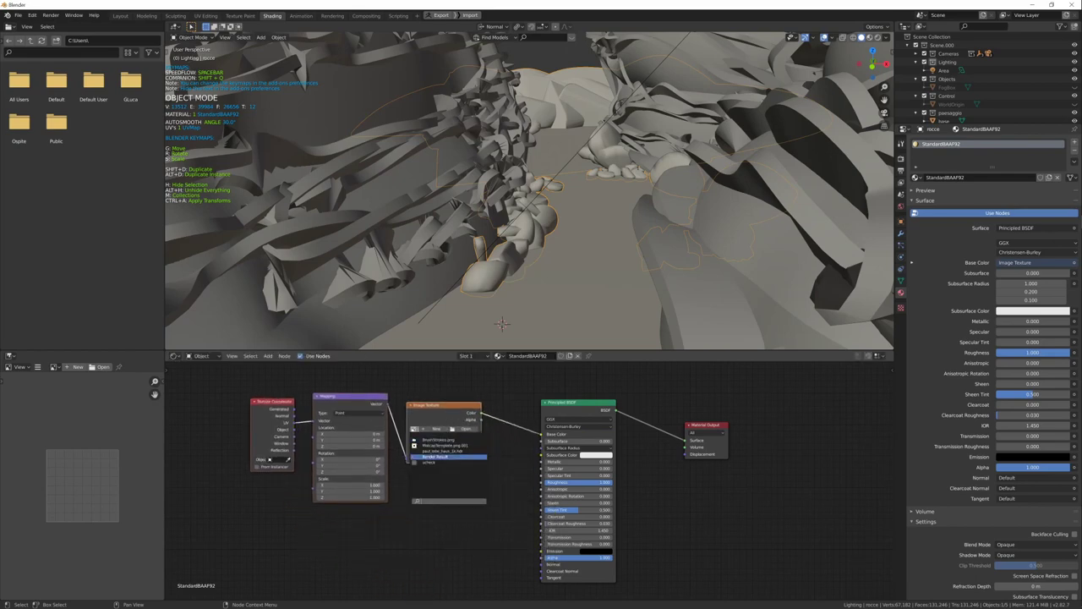
pyautogui.click(444, 456)
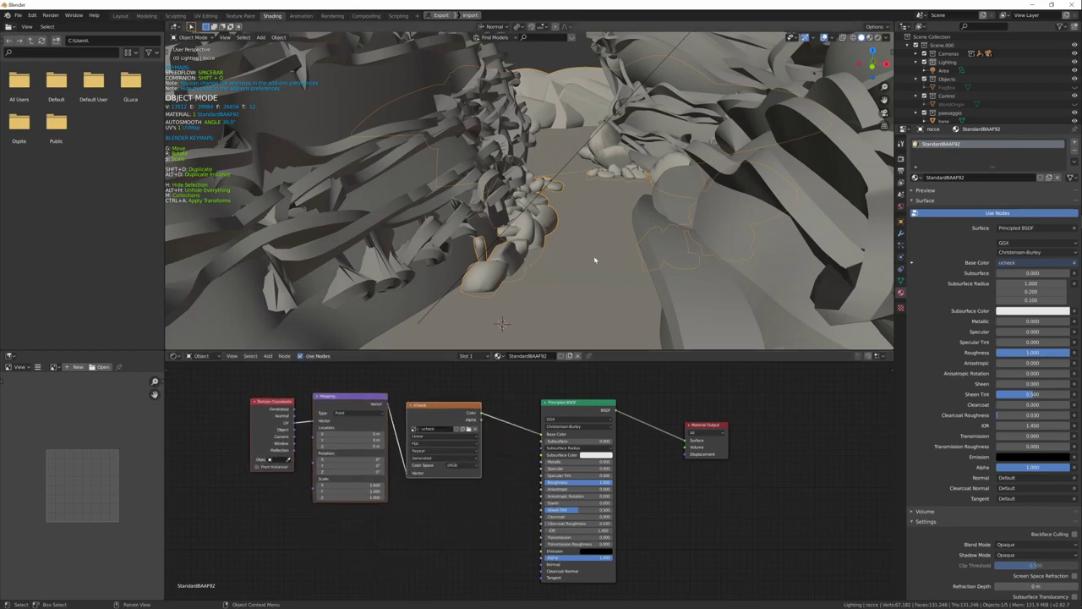
# Preview the checkered rocks in rendered shading while orbiting through the canyon.
pyautogui.click(873, 39)
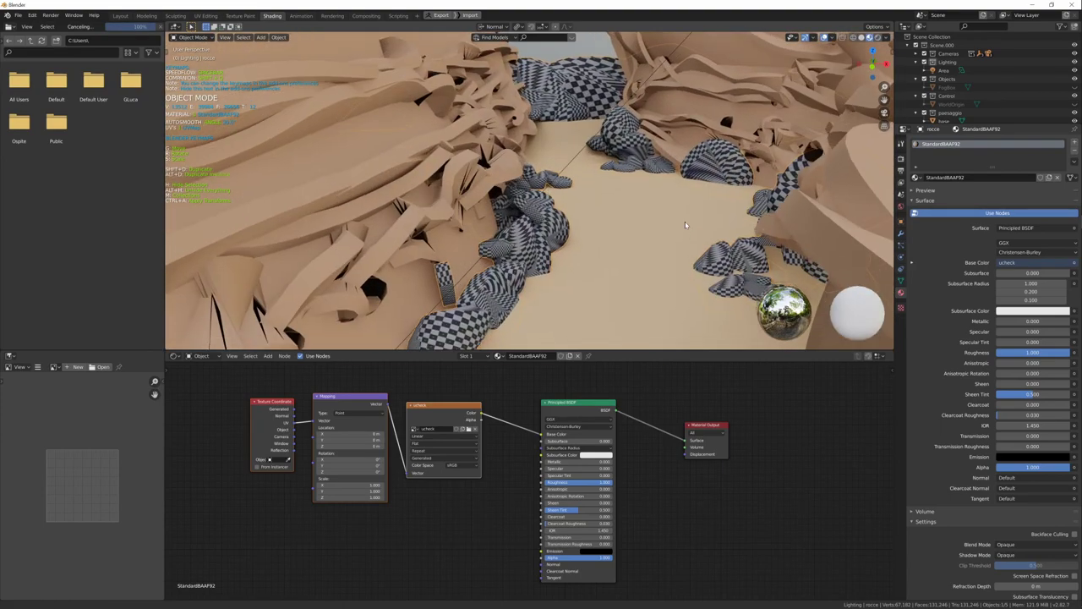
pyautogui.moveTo(584, 246); pyautogui.dragTo(634, 247, button='middle')
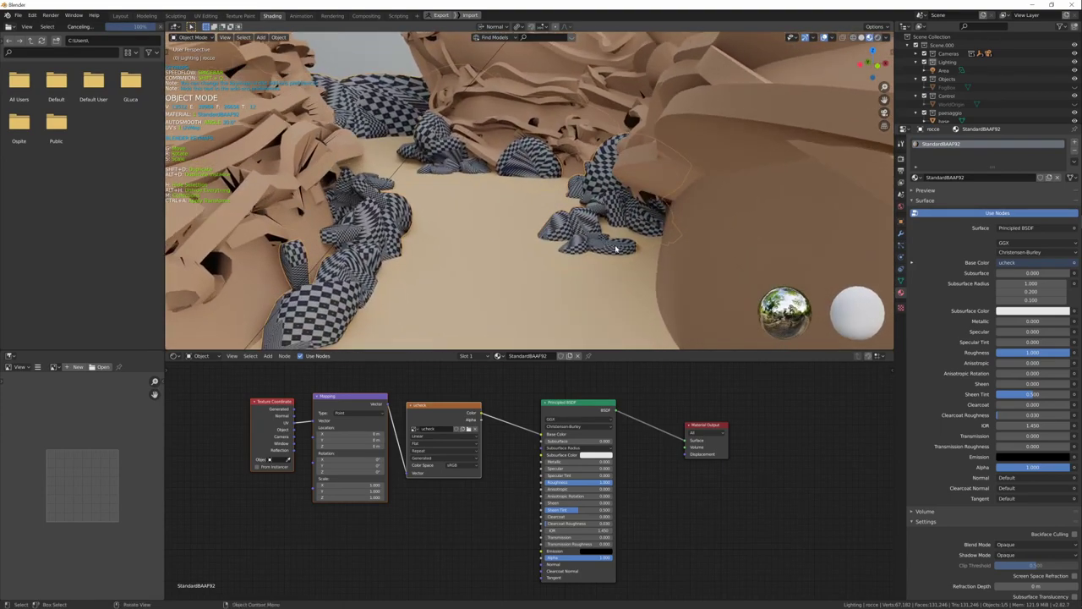
pyautogui.moveTo(633, 246)
pyautogui.mouseDown(button='middle')
pyautogui.moveTo(581, 314)
pyautogui.moveTo(601, 268)
pyautogui.mouseUp(button='middle')
pyautogui.scroll(3, 608, 300)
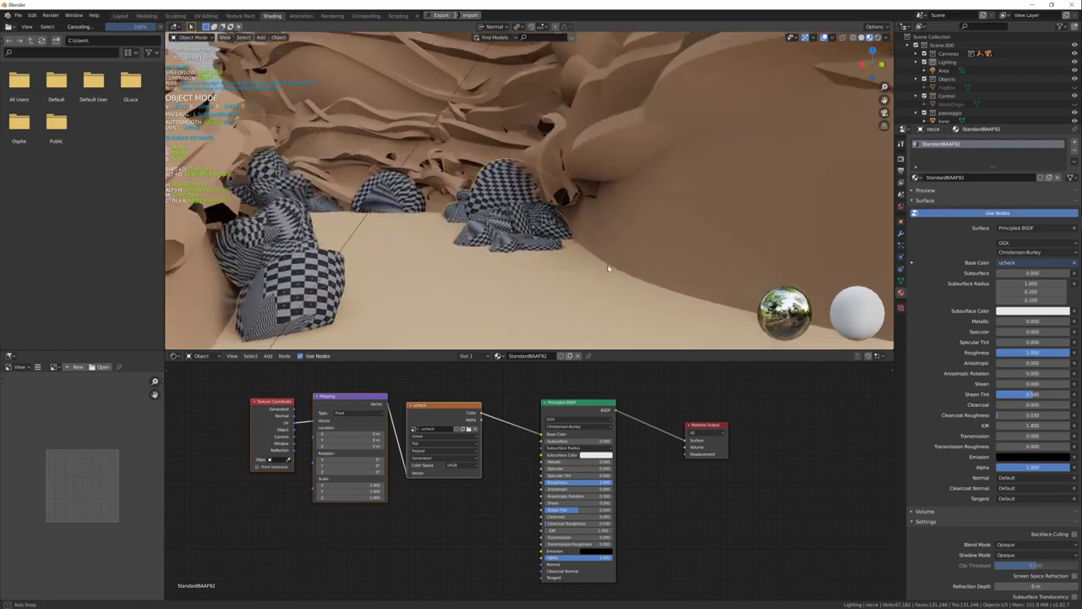
pyautogui.moveTo(262, 324)
pyautogui.mouseDown(button='middle')
pyautogui.moveTo(676, 284)
pyautogui.moveTo(631, 241)
pyautogui.moveTo(653, 298)
pyautogui.mouseUp(button='middle')
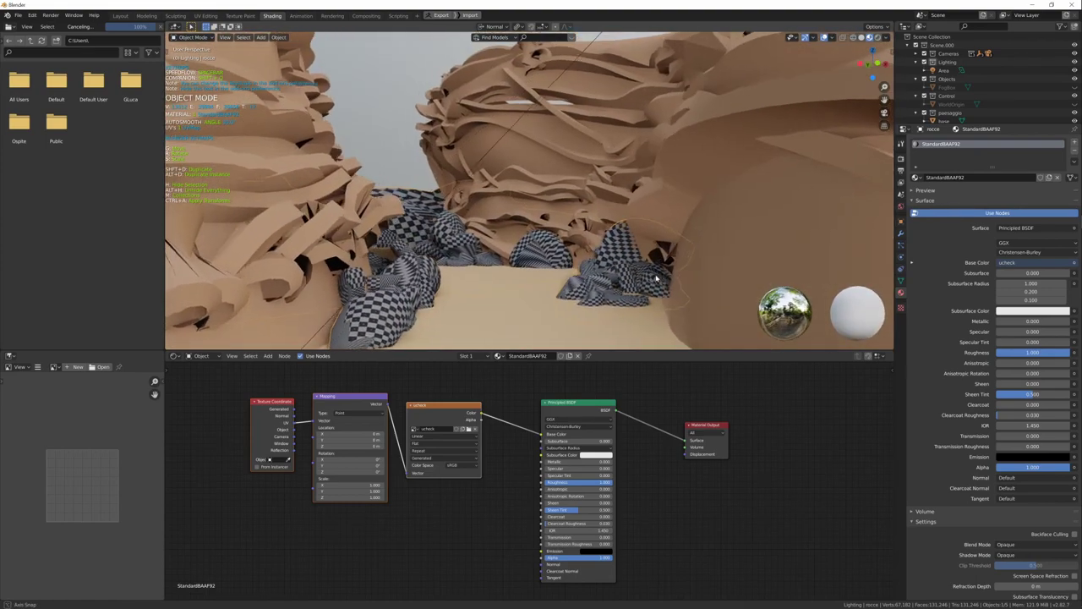
pyautogui.scroll(5, 644, 290)
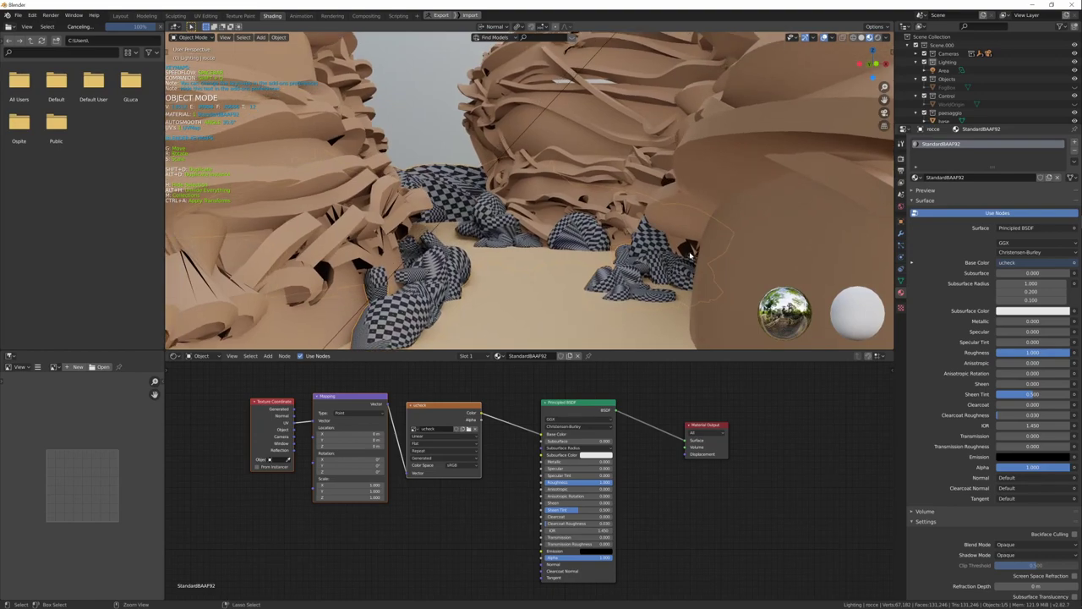
pyautogui.moveTo(639, 280)
pyautogui.mouseDown(button='middle')
pyautogui.moveTo(549, 306)
pyautogui.moveTo(388, 530)
pyautogui.mouseUp(button='middle')
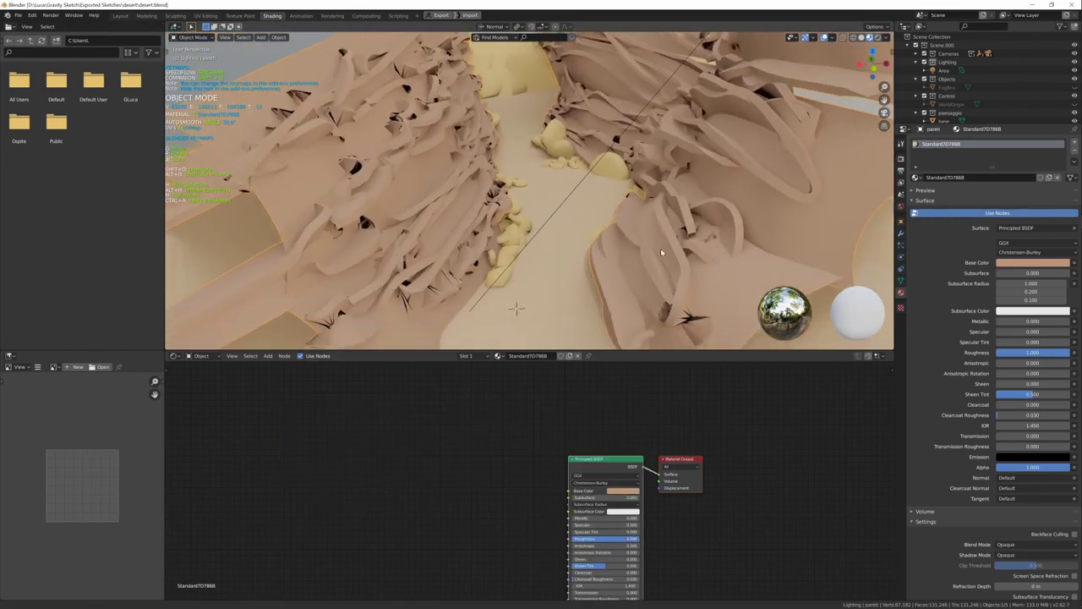
# Turn on Face Orientation and recalculate and flip the base ground's normals outward.
pyautogui.click(837, 38)
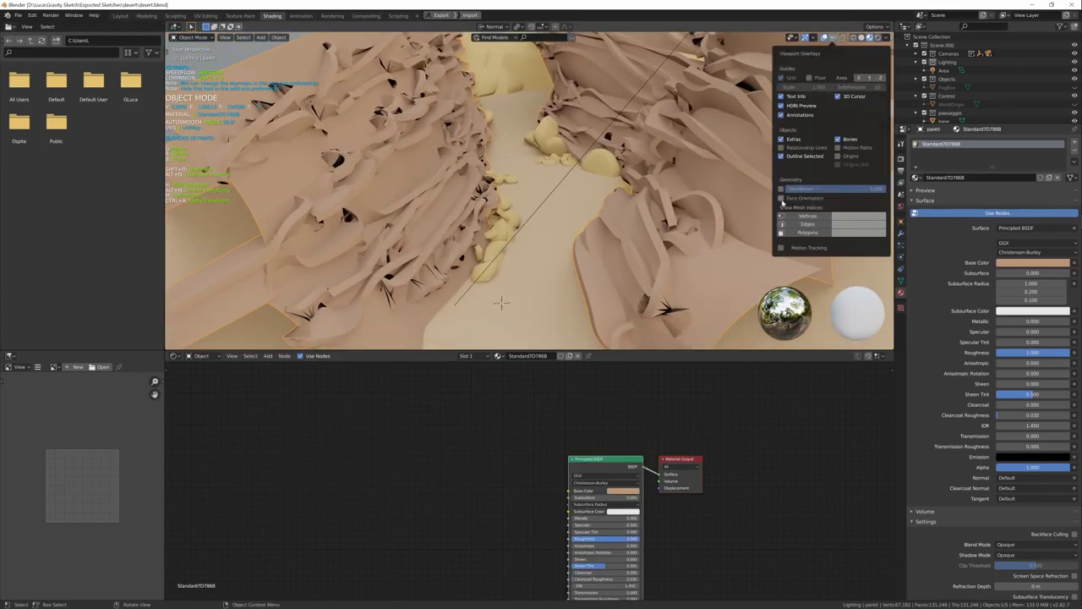
pyautogui.click(782, 198)
pyautogui.keyDown('ctrl'); pyautogui.moveTo(600, 255); pyautogui.dragTo(632, 271, button='middle'); pyautogui.keyUp('ctrl')
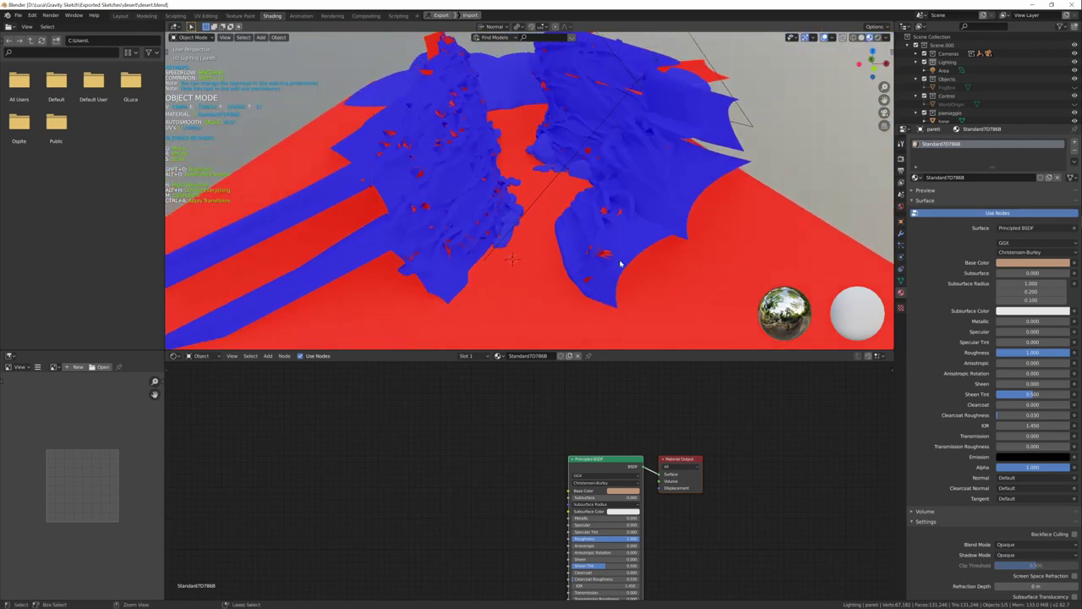
pyautogui.click(722, 275)
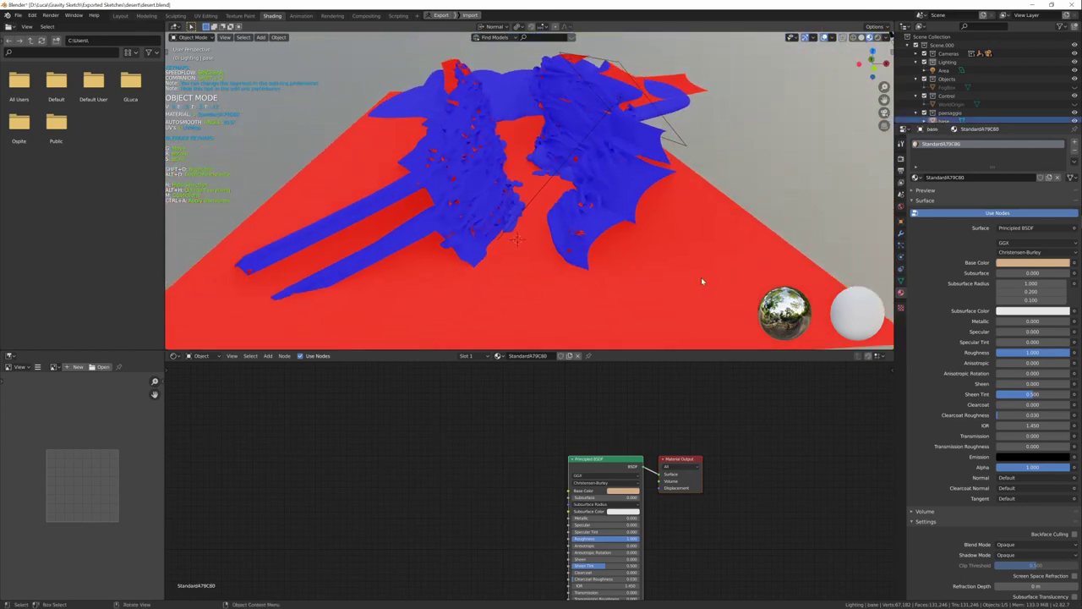
pyautogui.press('Tab')
pyautogui.hotkey('shift', 'n')
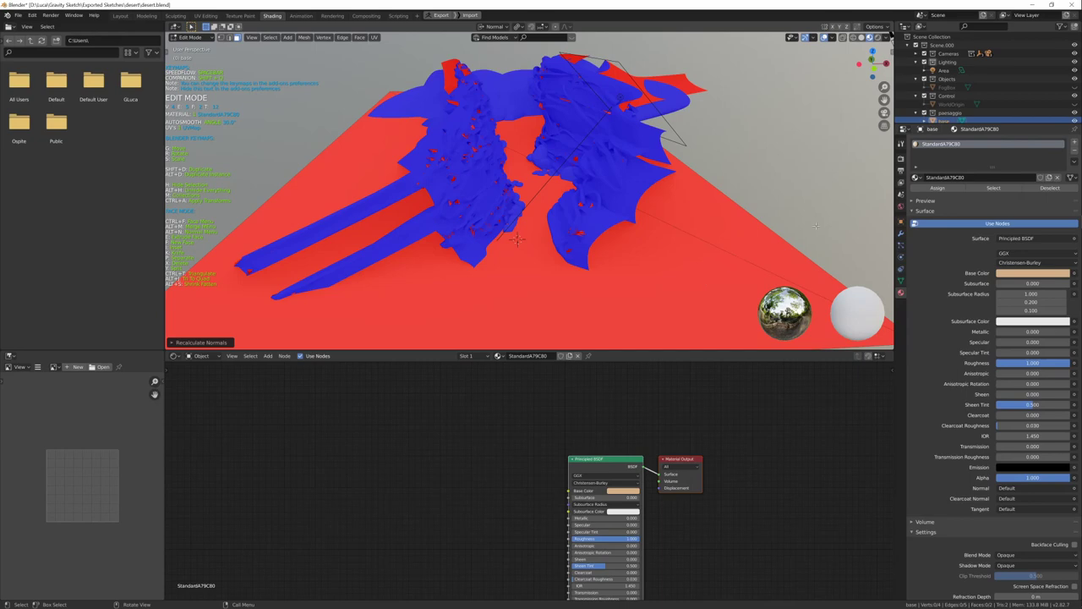
pyautogui.click(714, 271)
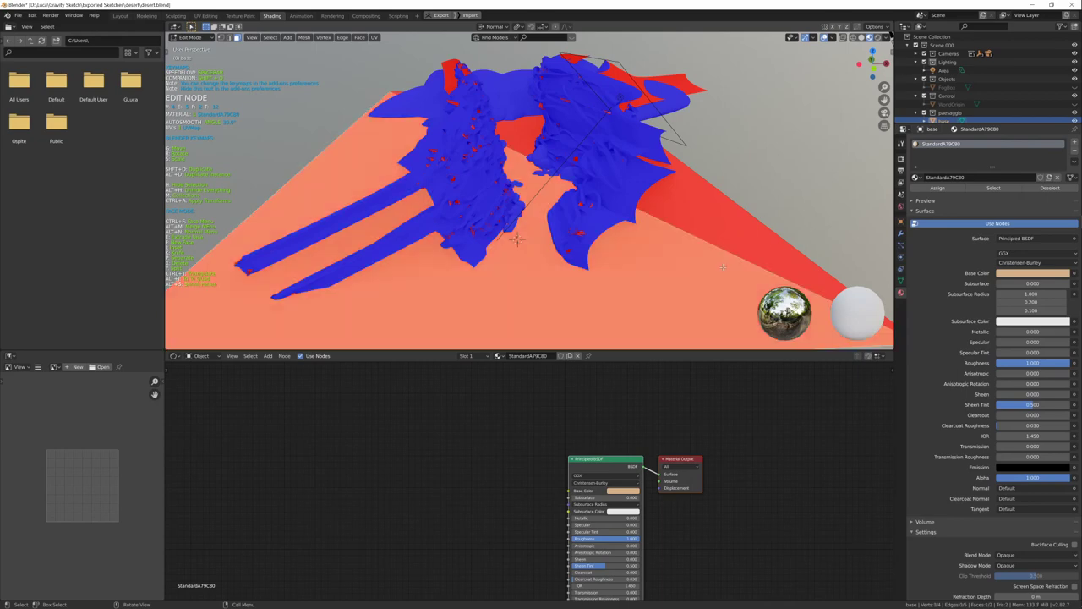
pyautogui.hotkey('ctrl', 'l')
pyautogui.hotkey('alt', 'n')
pyautogui.click(724, 268)
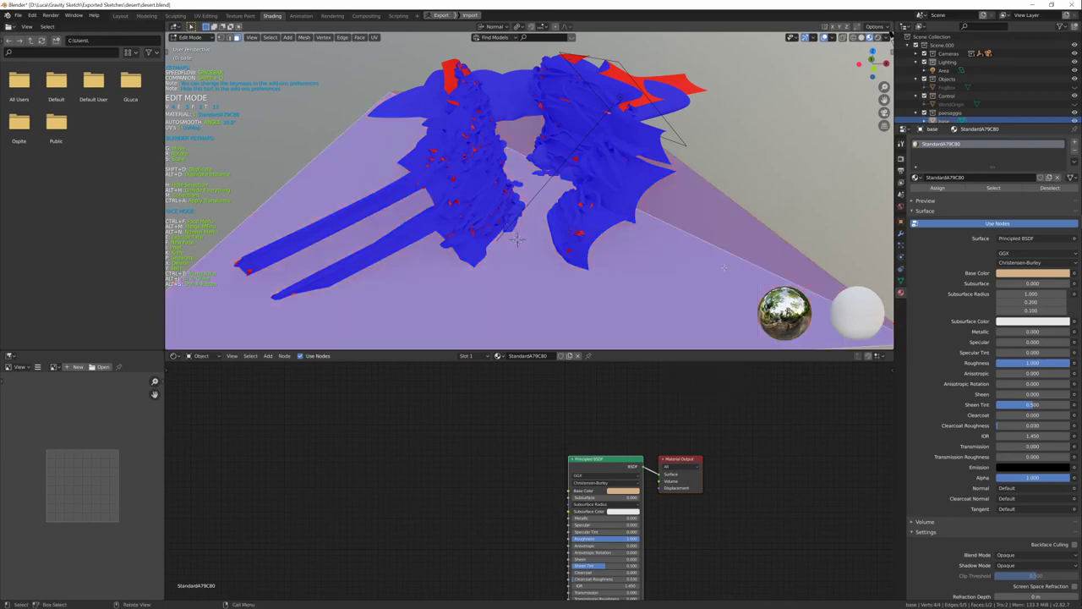
# Check the canyon walls object for back-facing red faces in Edit Mode.
pyautogui.moveTo(769, 231); pyautogui.dragTo(691, 214, button='middle')
pyautogui.press('Tab')
pyautogui.scroll(5, 691, 215)
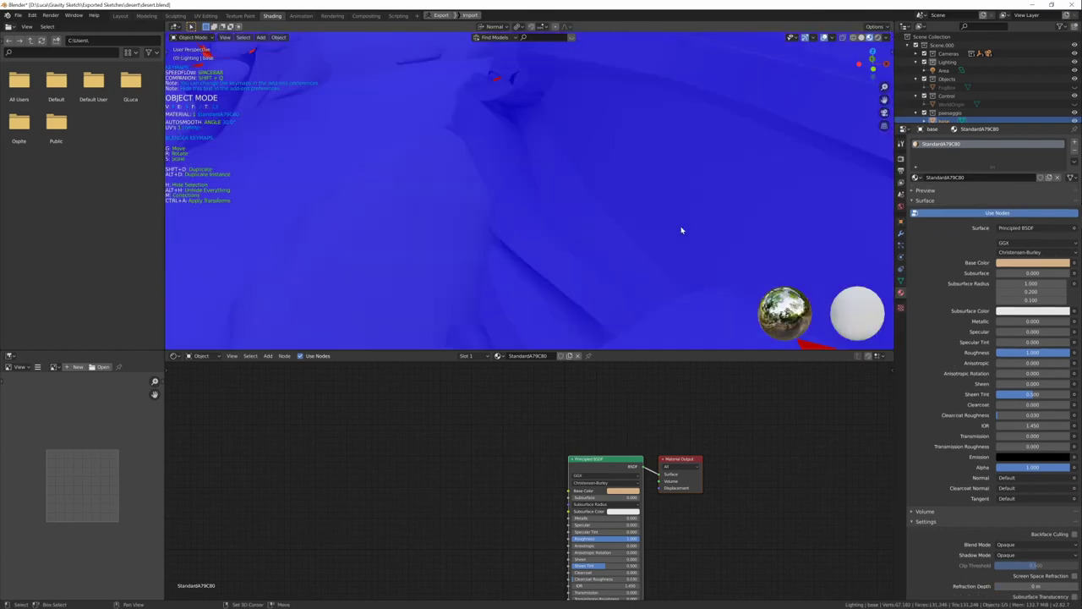
pyautogui.moveTo(673, 170)
pyautogui.mouseDown(button='middle')
pyautogui.moveTo(673, 186)
pyautogui.moveTo(599, 201)
pyautogui.moveTo(630, 217)
pyautogui.mouseUp(button='middle')
pyautogui.click(560, 203)
pyautogui.press('Tab')
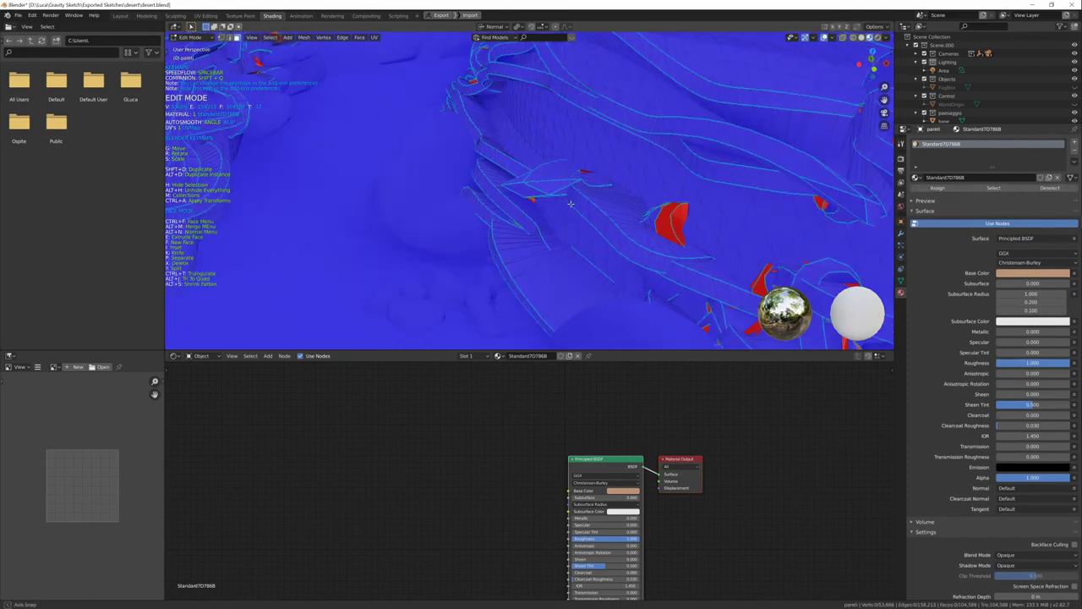
pyautogui.press('Tab')
pyautogui.scroll(2, 593, 242)
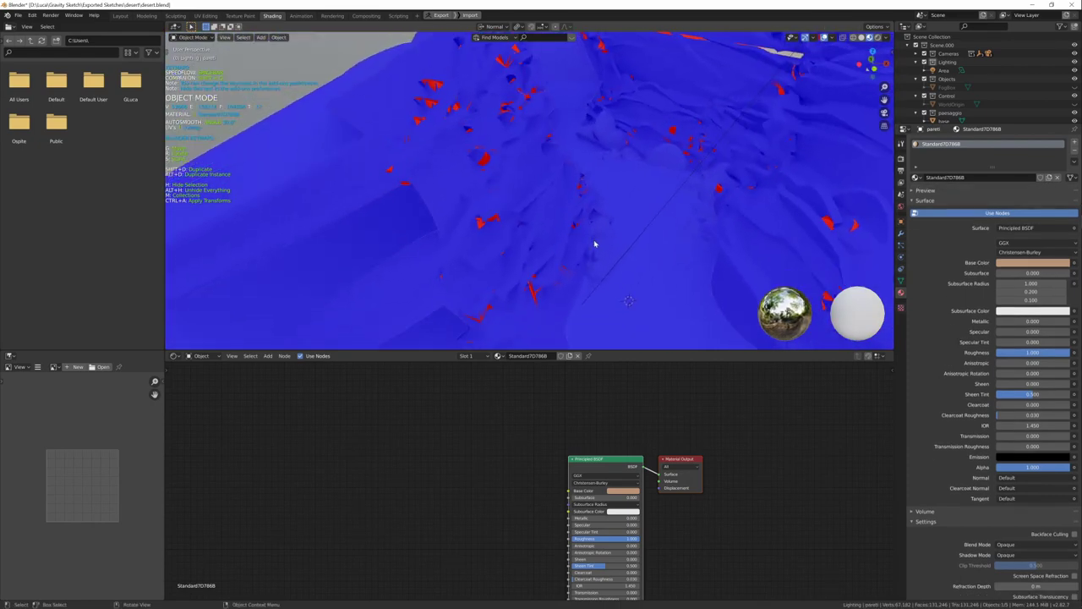
# Turn off the Face Orientation overlay and save desert.blend.
pyautogui.click(832, 38)
pyautogui.click(781, 198)
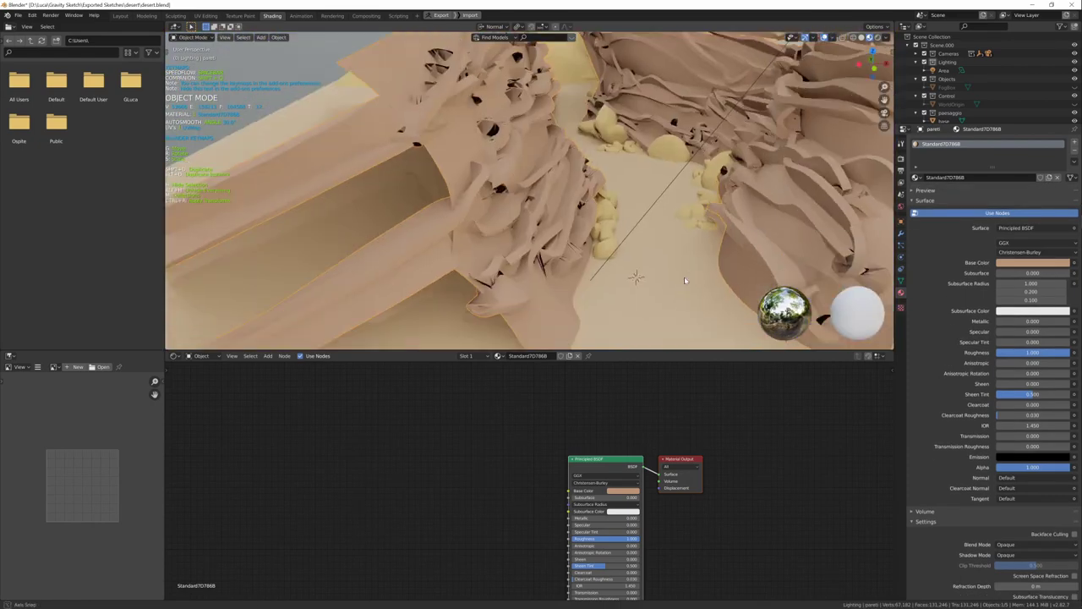
pyautogui.moveTo(642, 279)
pyautogui.mouseDown(button='middle')
pyautogui.moveTo(679, 289)
pyautogui.moveTo(510, 274)
pyautogui.moveTo(707, 242)
pyautogui.mouseUp(button='middle')
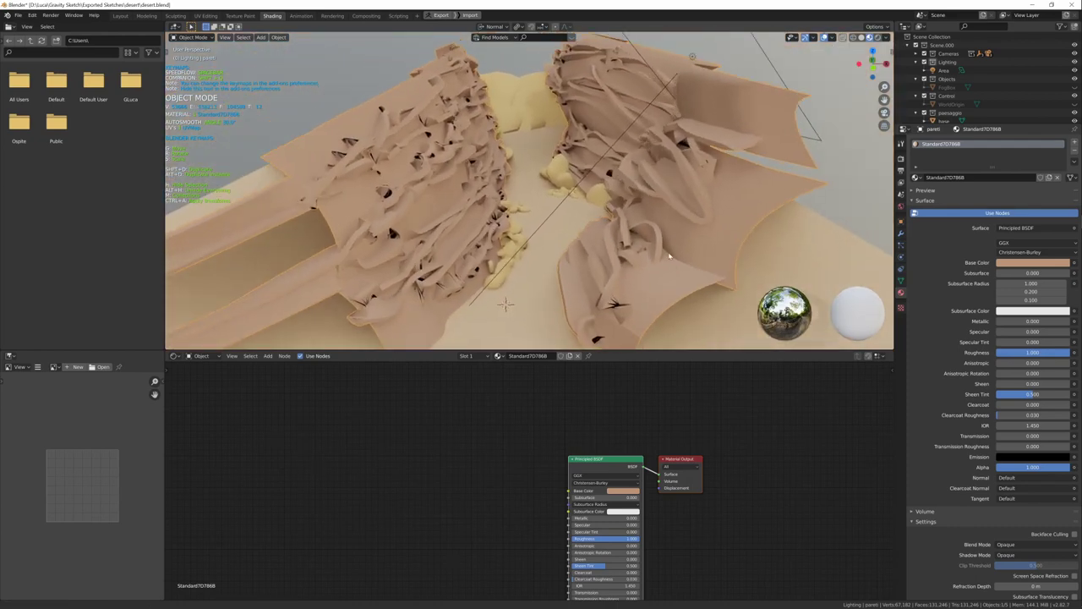
pyautogui.hotkey('ctrl', 's')
# Select the yellow rock object in the canyon.
pyautogui.moveTo(665, 257)
pyautogui.mouseDown(button='middle')
pyautogui.moveTo(716, 229)
pyautogui.moveTo(637, 246)
pyautogui.mouseUp(button='middle')
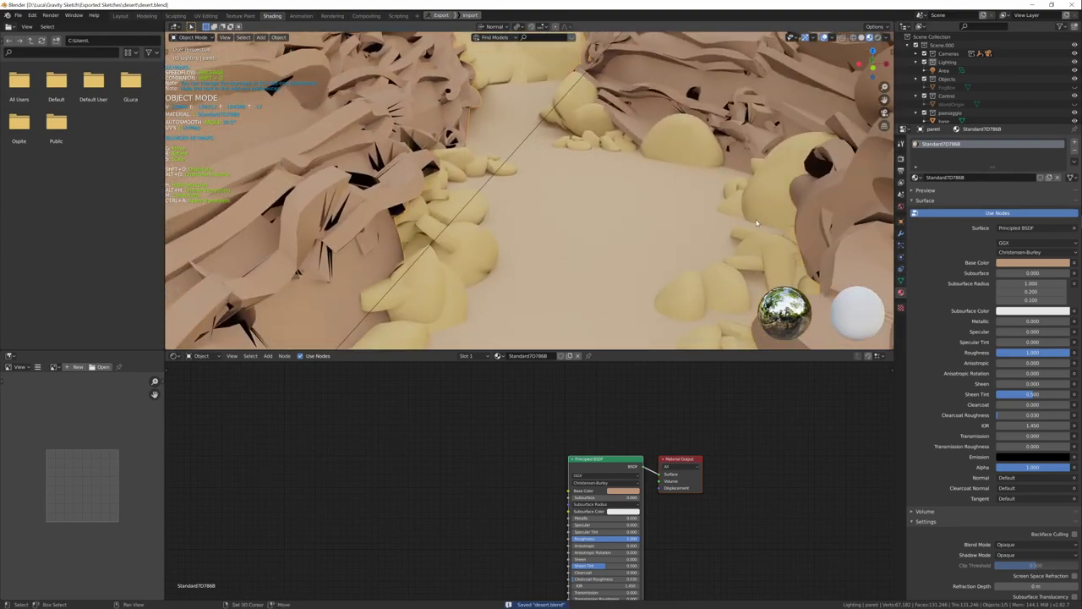
pyautogui.click(576, 287)
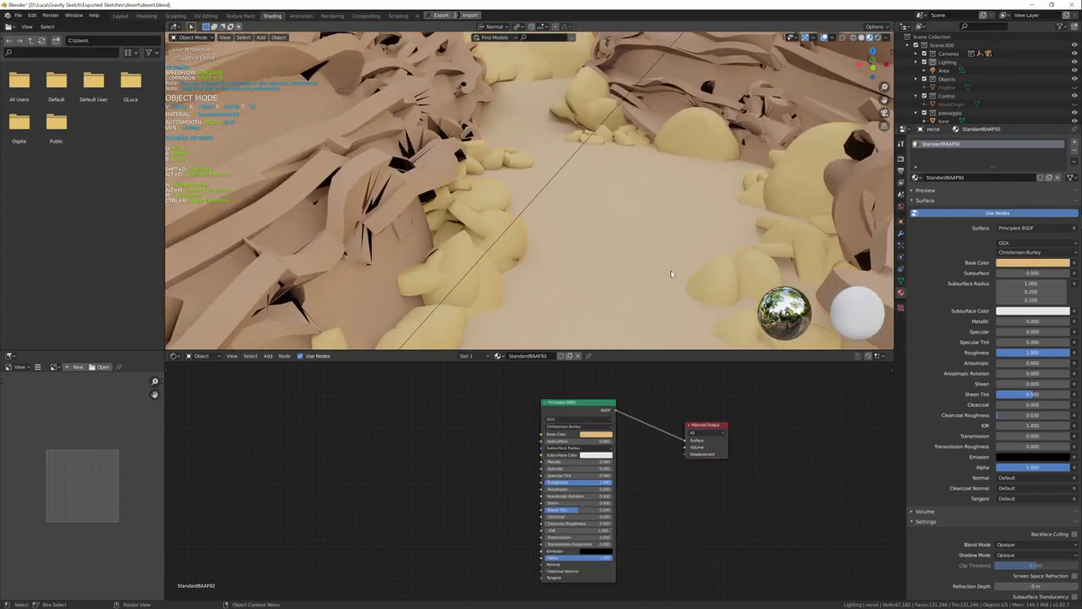
pyautogui.moveTo(761, 254); pyautogui.dragTo(728, 246, button='middle')
# Try voxel-remeshing the rocks at 1 m and then 0.2 m, undoing each.
pyautogui.click(901, 287)
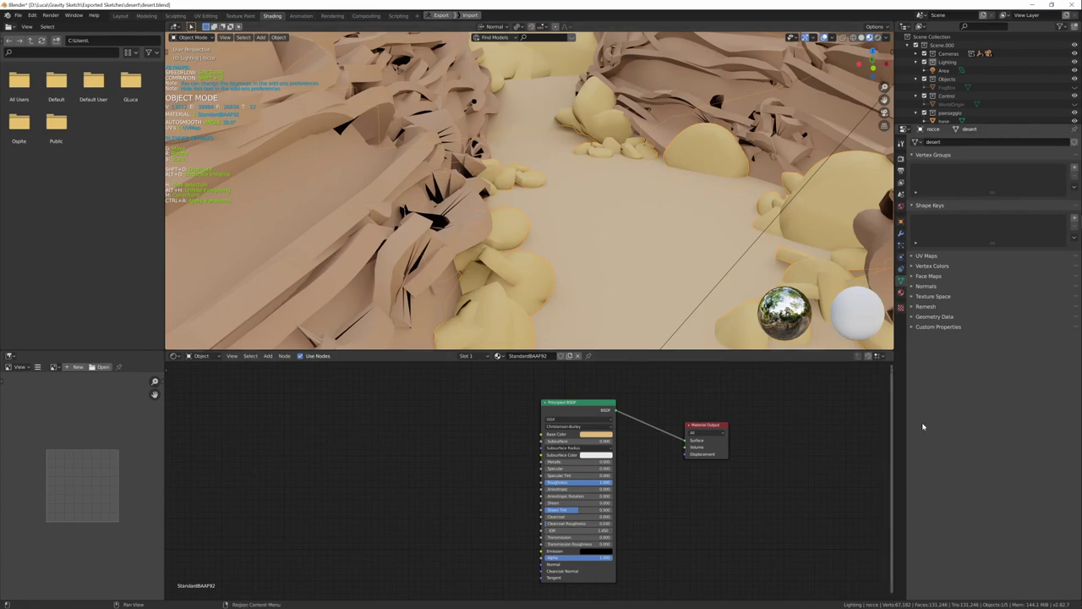
pyautogui.click(926, 307)
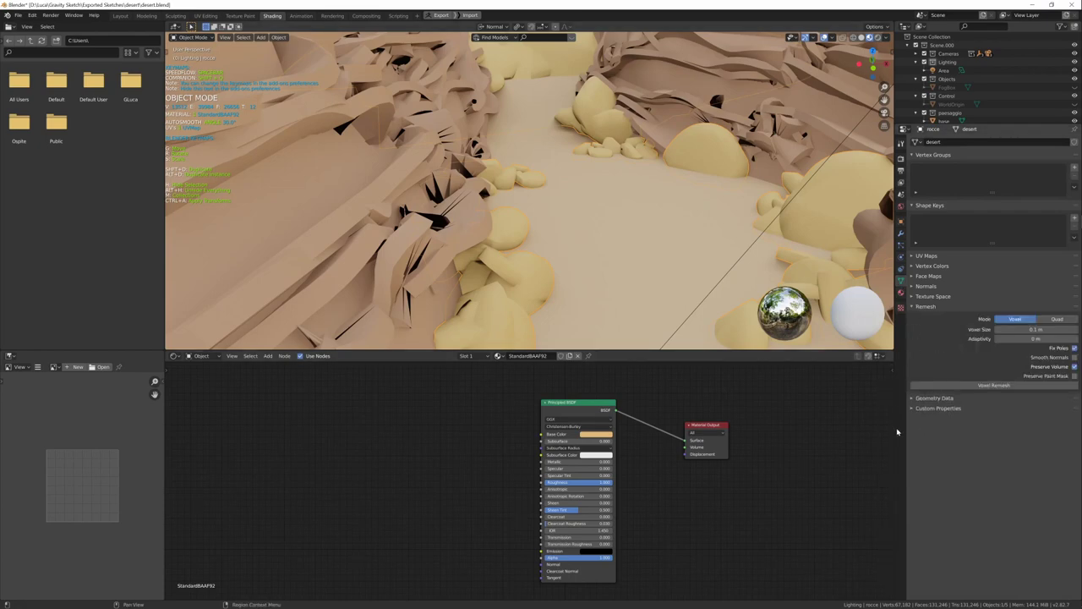
pyautogui.click(1019, 329)
pyautogui.press('Return')
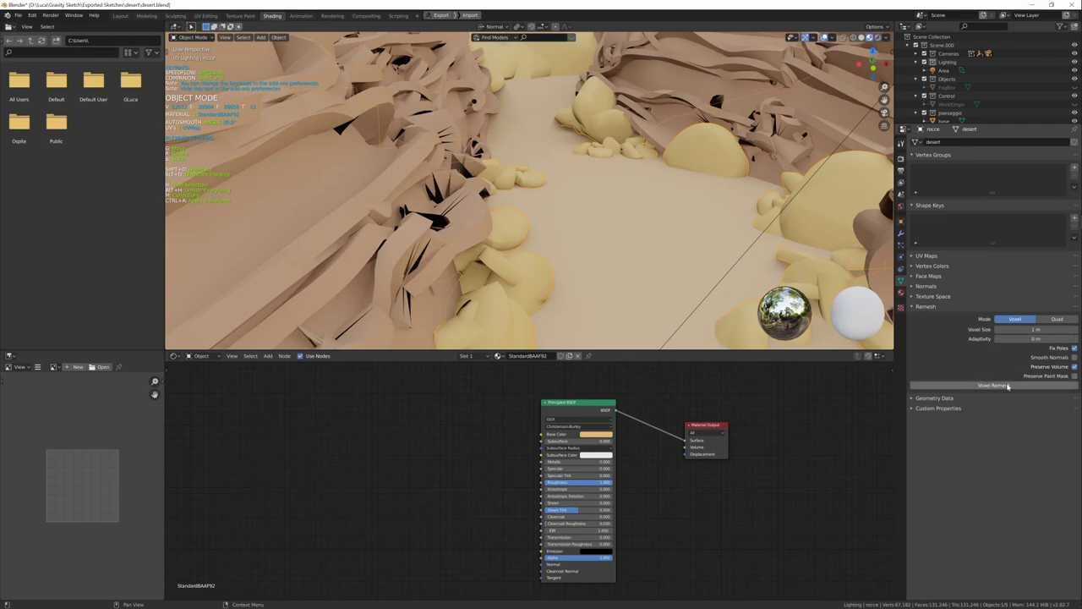
pyautogui.click(1007, 385)
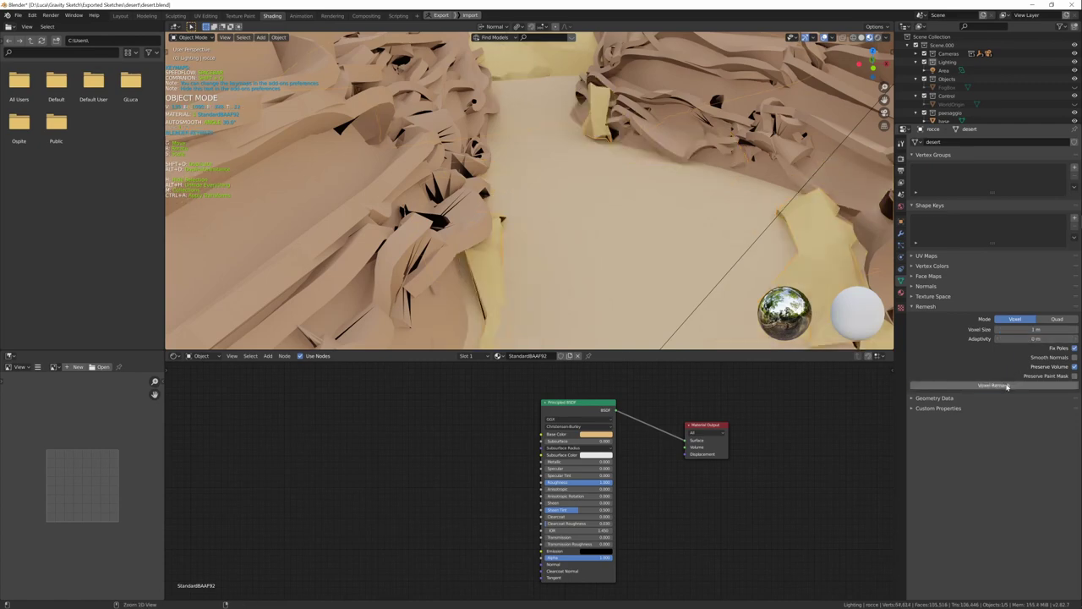
pyautogui.hotkey('ctrl', 'z')
pyautogui.click(1015, 328)
pyautogui.write('0.2')
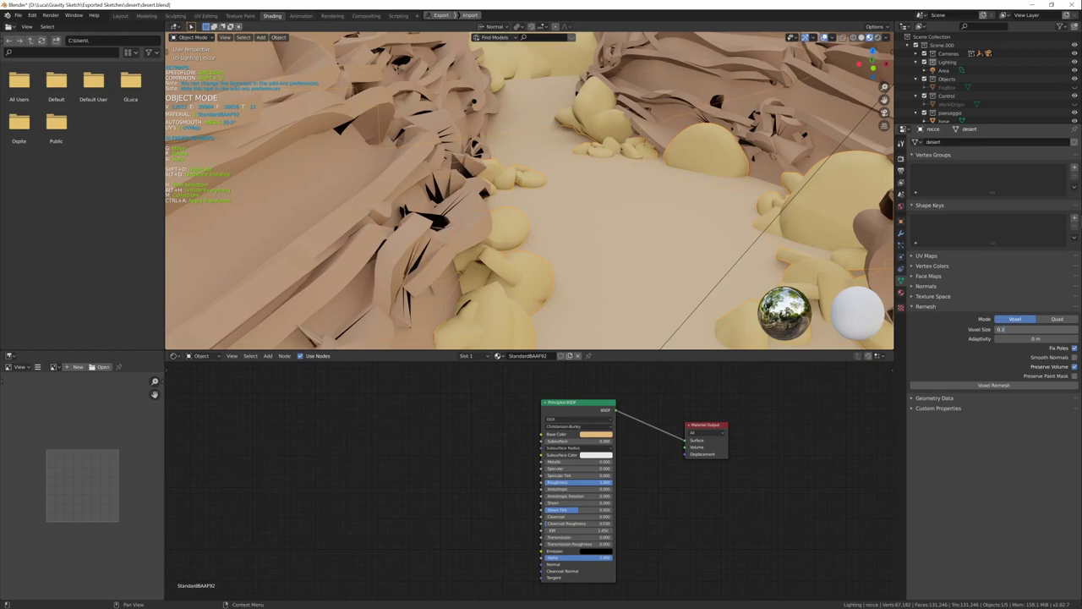
pyautogui.press('Return')
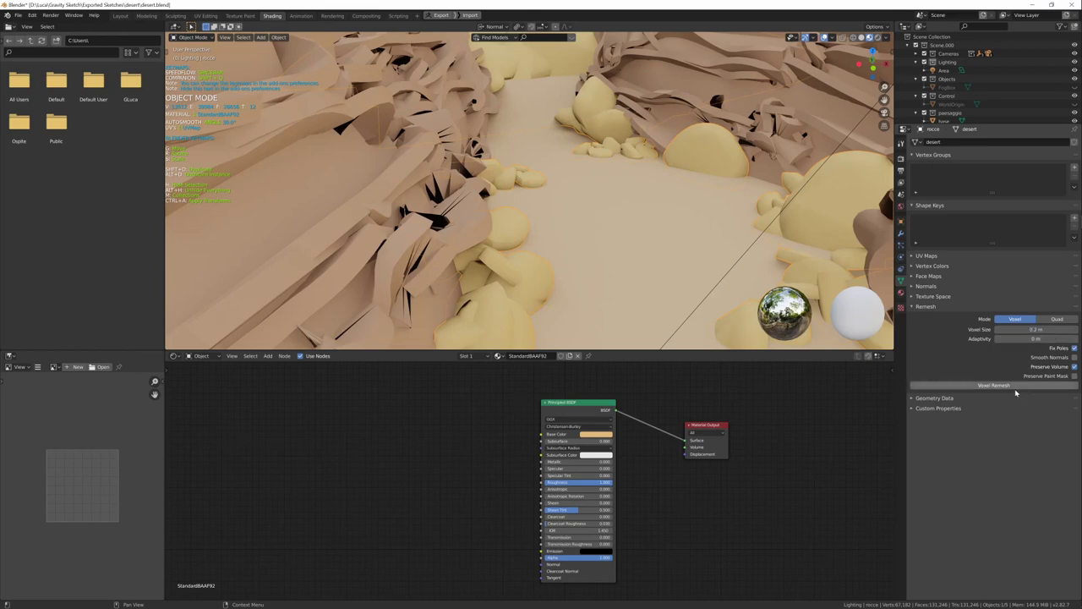
pyautogui.click(1015, 386)
pyautogui.hotkey('ctrl', 'z')
# Voxel-remesh the rocks at a 0.1 m voxel size.
pyautogui.click(1015, 329)
pyautogui.write('0')
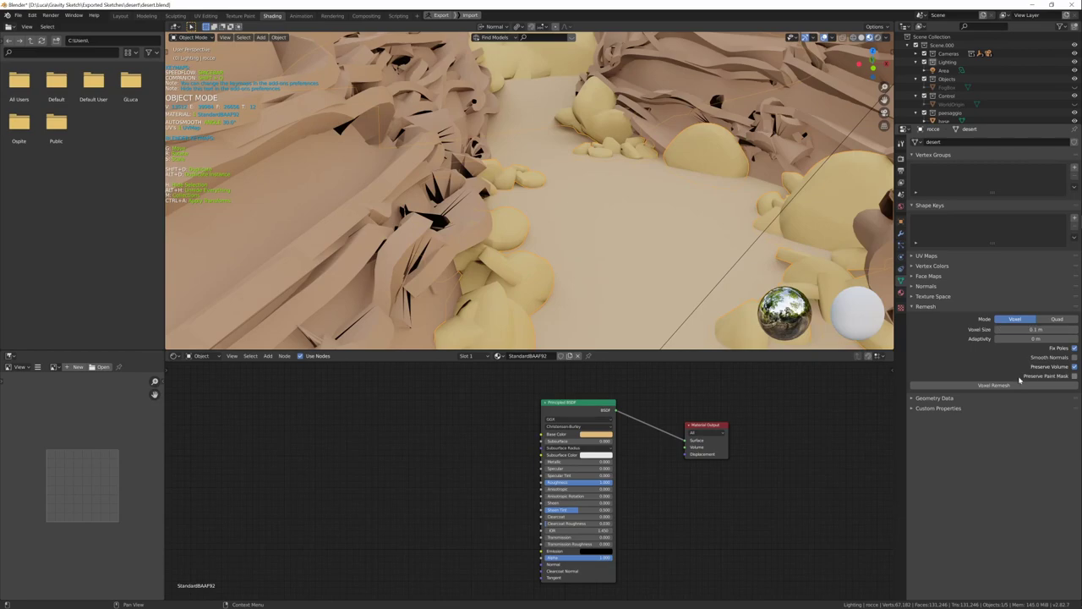
pyautogui.click(1016, 387)
pyautogui.moveTo(718, 292)
pyautogui.mouseDown(button='middle')
pyautogui.moveTo(734, 296)
pyautogui.moveTo(748, 268)
pyautogui.moveTo(758, 285)
pyautogui.moveTo(743, 292)
pyautogui.mouseUp(button='middle')
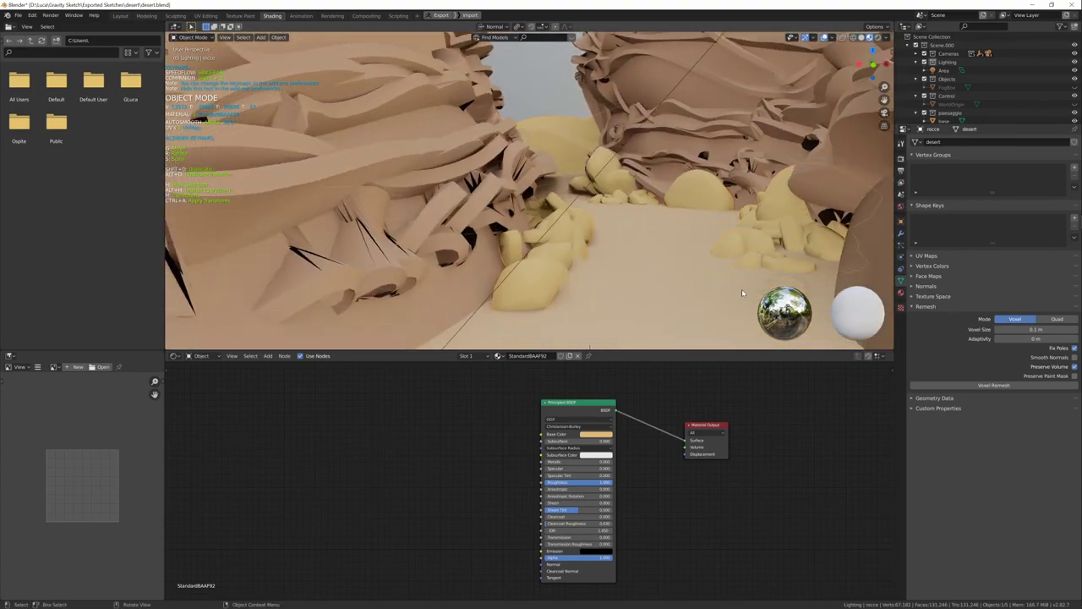
# Select the canyon wall object and voxel-remesh it at 0.1 m.
pyautogui.keyDown('ctrl'); pyautogui.moveTo(628, 261); pyautogui.dragTo(633, 275, button='middle'); pyautogui.keyUp('ctrl')
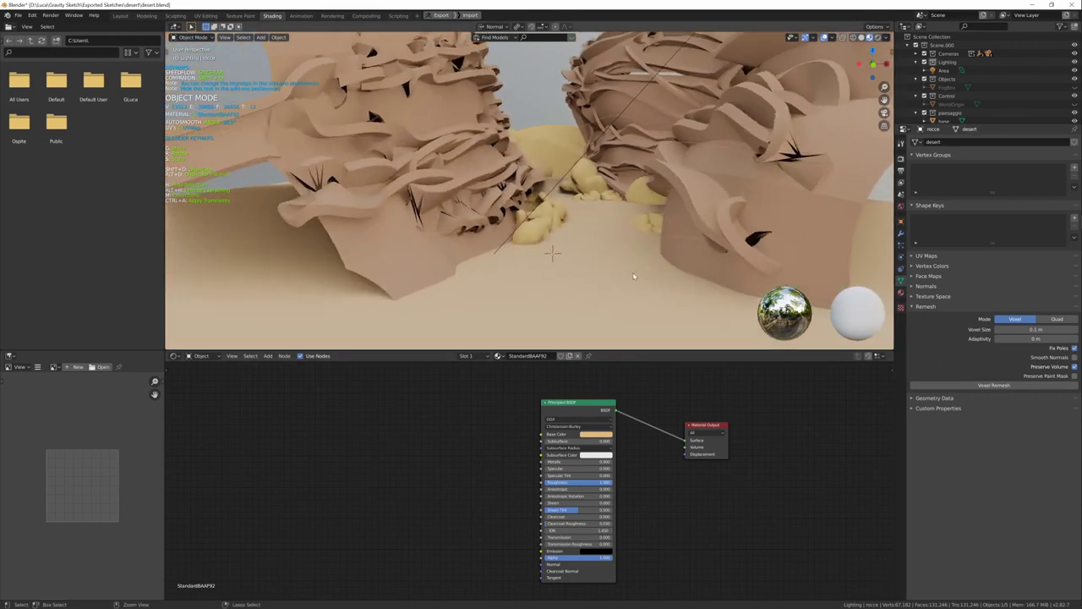
pyautogui.click(472, 210)
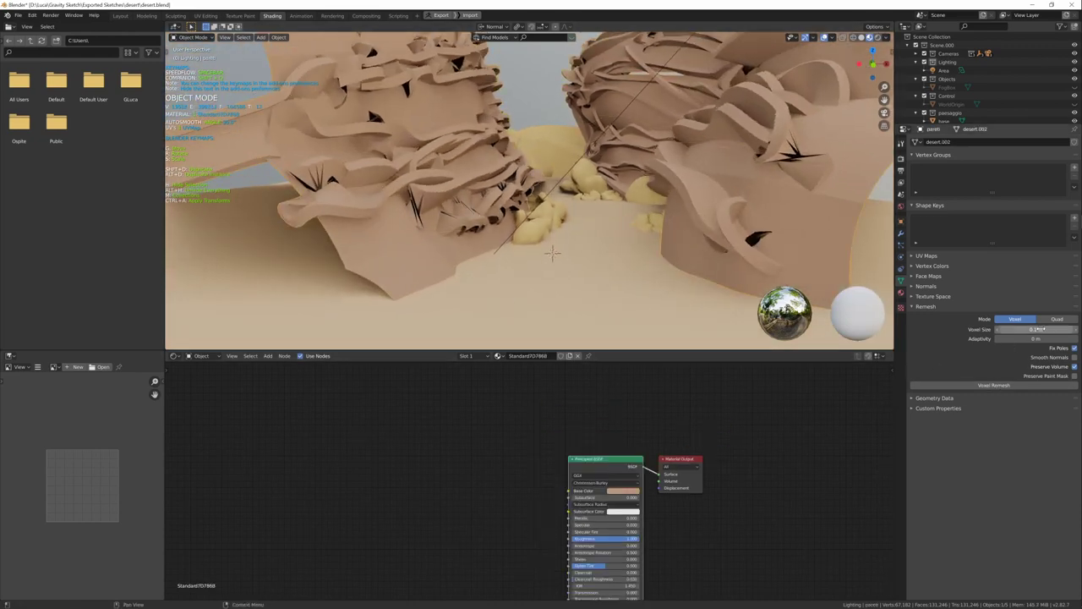
pyautogui.click(1007, 329)
pyautogui.press('Return')
pyautogui.click(1015, 387)
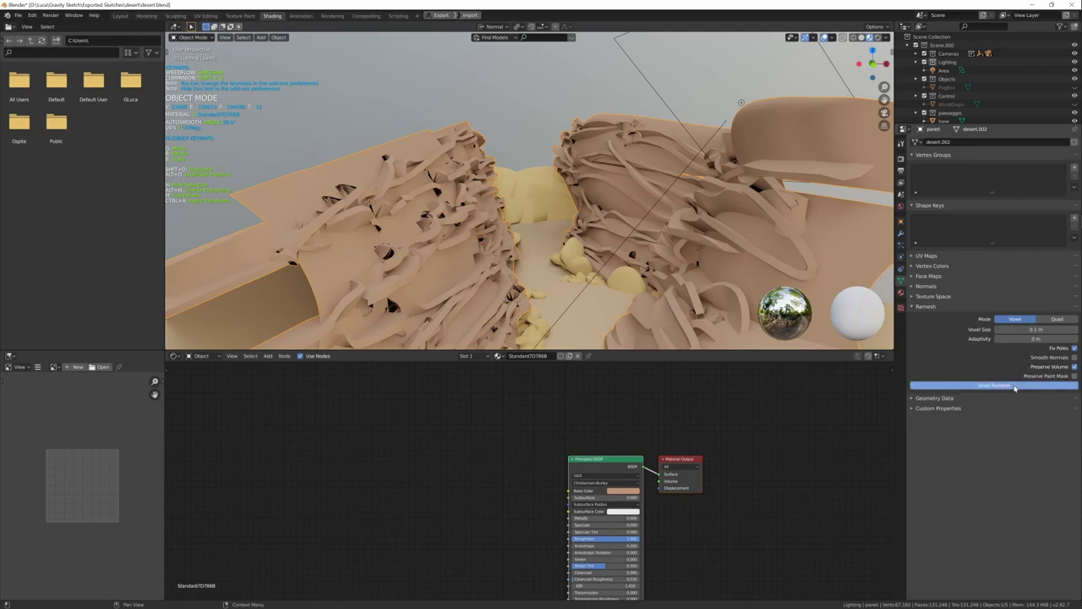
pyautogui.moveTo(812, 254); pyautogui.dragTo(753, 250, button='middle')
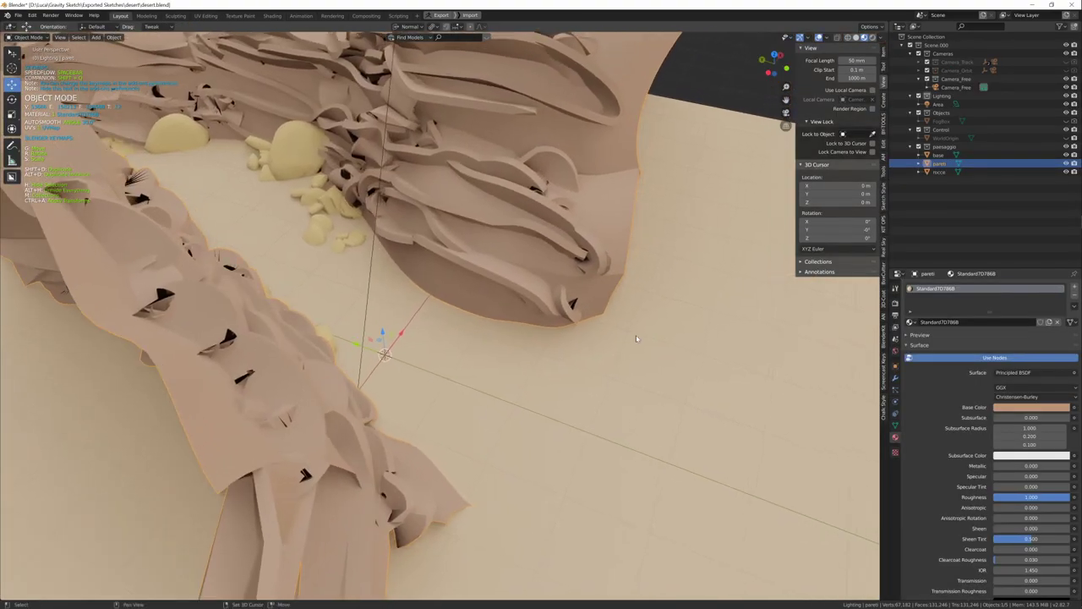
# In Edit Mode, select four connected wall surfaces of pareti.
pyautogui.moveTo(636, 338)
pyautogui.mouseDown(button='middle')
pyautogui.moveTo(602, 293)
pyautogui.moveTo(558, 320)
pyautogui.moveTo(624, 327)
pyautogui.moveTo(661, 306)
pyautogui.moveTo(651, 302)
pyautogui.mouseUp(button='middle')
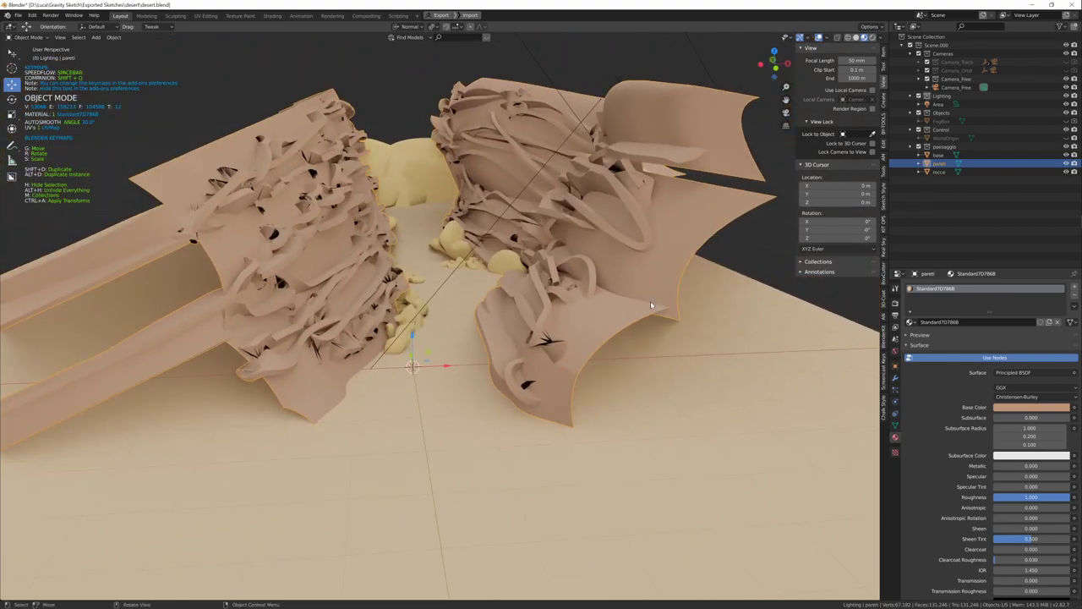
pyautogui.press('Tab')
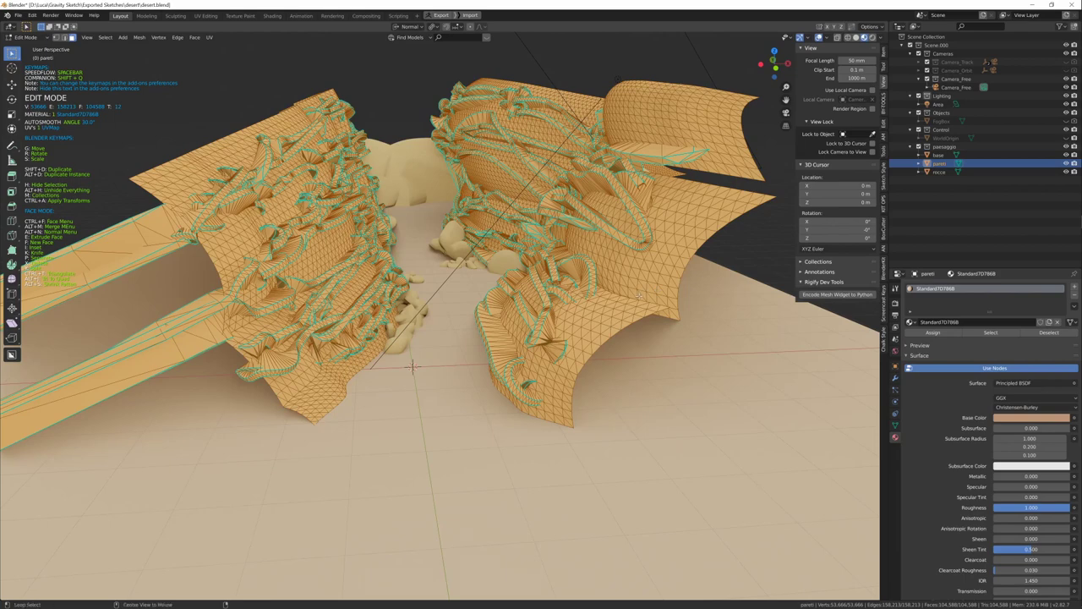
pyautogui.hotkey('alt', 'a')
pyautogui.press('l')
pyautogui.press('l')
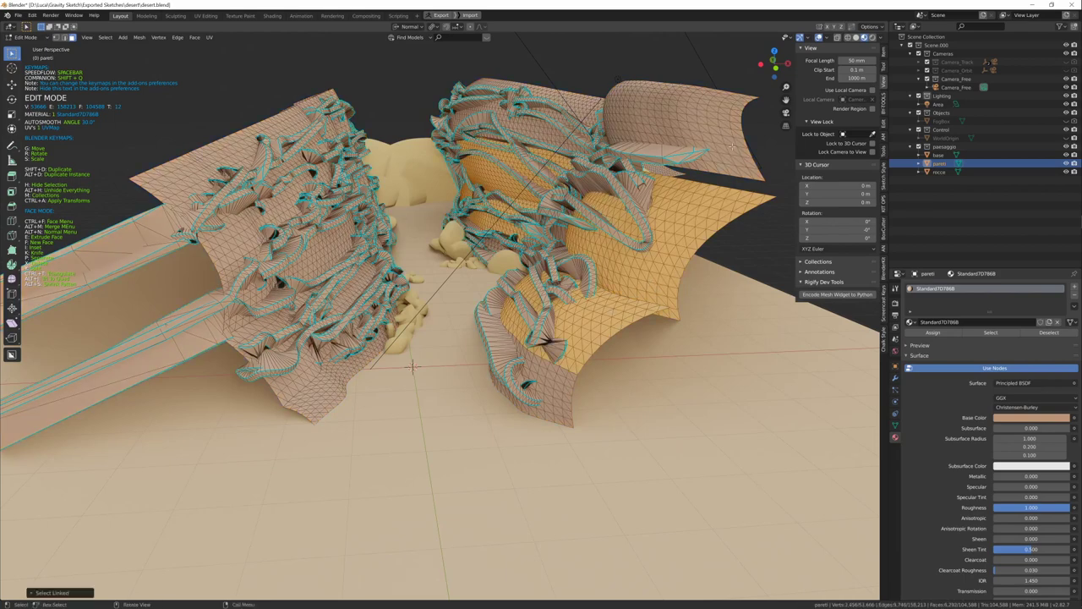
pyautogui.press('l')
pyautogui.press('l')
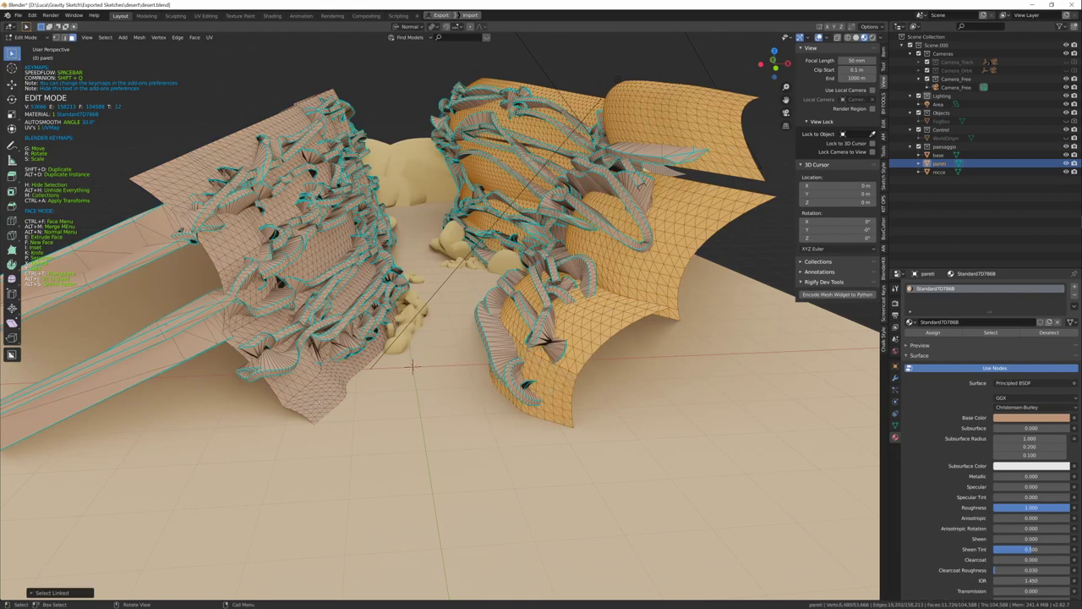
pyautogui.press('l')
pyautogui.press('l')
pyautogui.press('l')
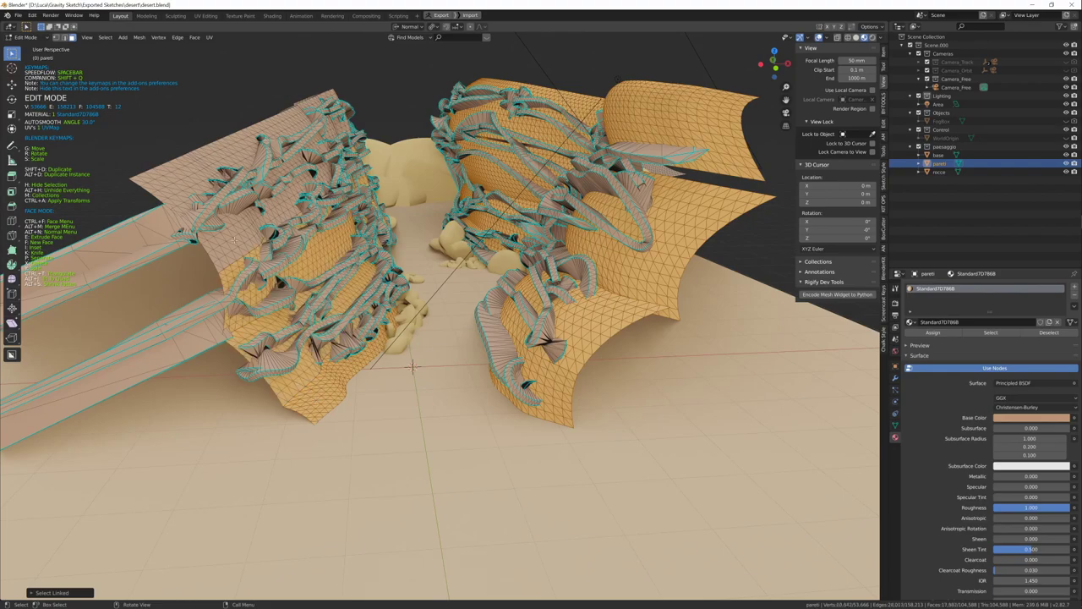
pyautogui.press('l')
pyautogui.moveTo(641, 284)
pyautogui.mouseDown(button='middle')
pyautogui.moveTo(629, 330)
pyautogui.moveTo(631, 319)
pyautogui.mouseUp(button='middle')
# Separate the selected surfaces into a new object, pareti.001, and bring up the modifier list.
pyautogui.press('p')
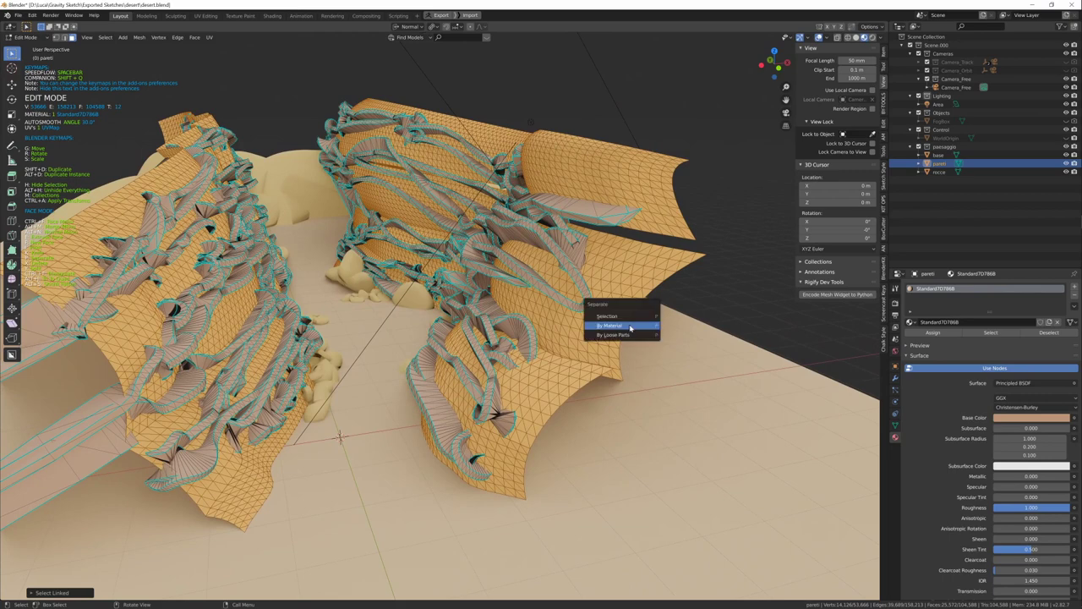
pyautogui.click(630, 315)
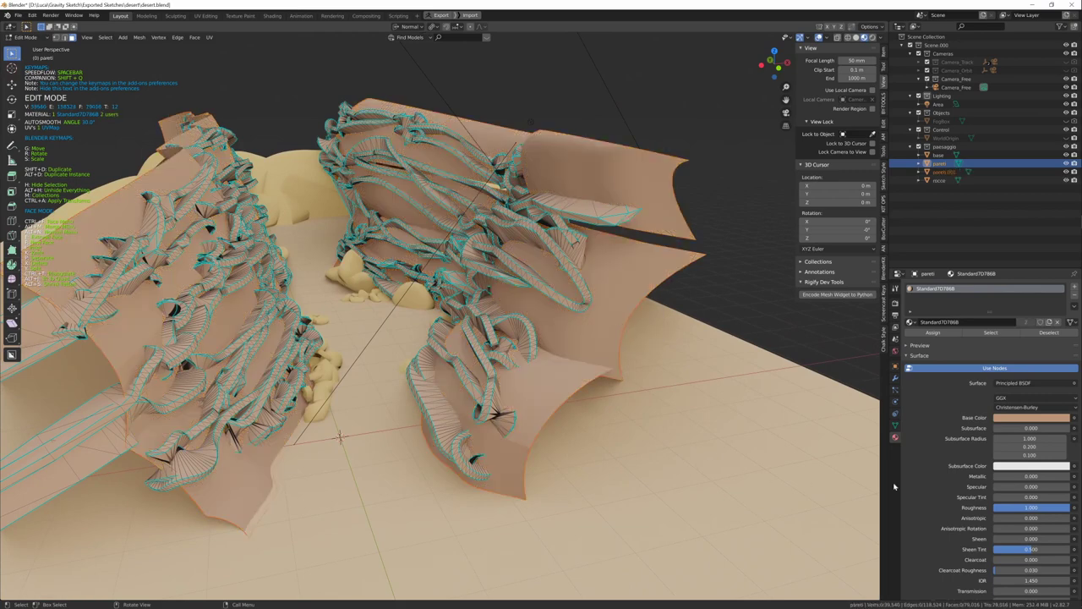
pyautogui.click(895, 379)
pyautogui.click(922, 286)
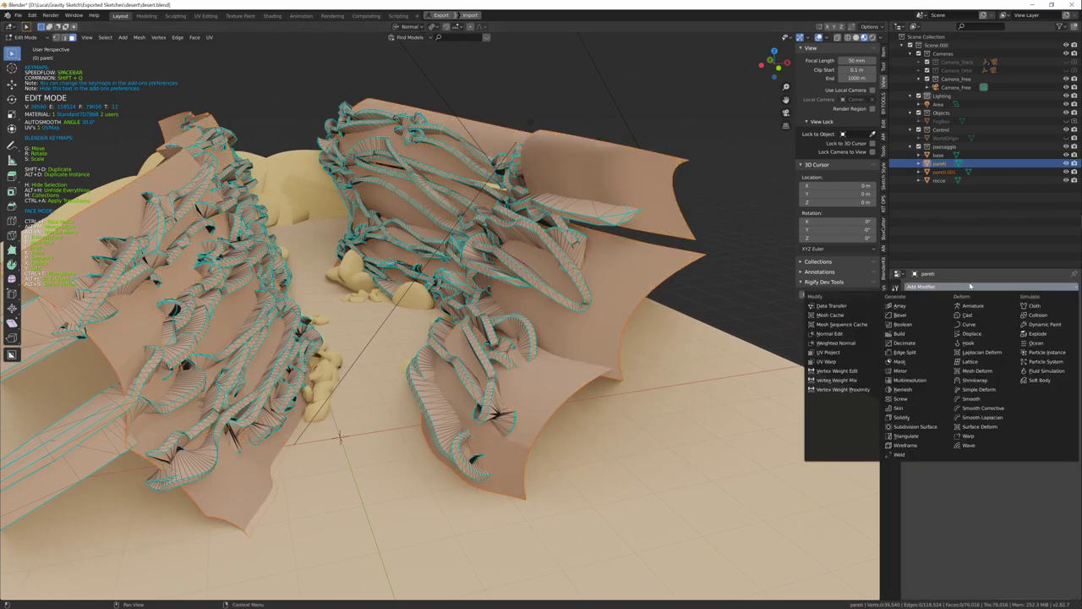
# Add a Solidify modifier with 0.5 m thickness to pareti.001.
pyautogui.click(883, 415)
pyautogui.click(947, 332)
pyautogui.press('Return')
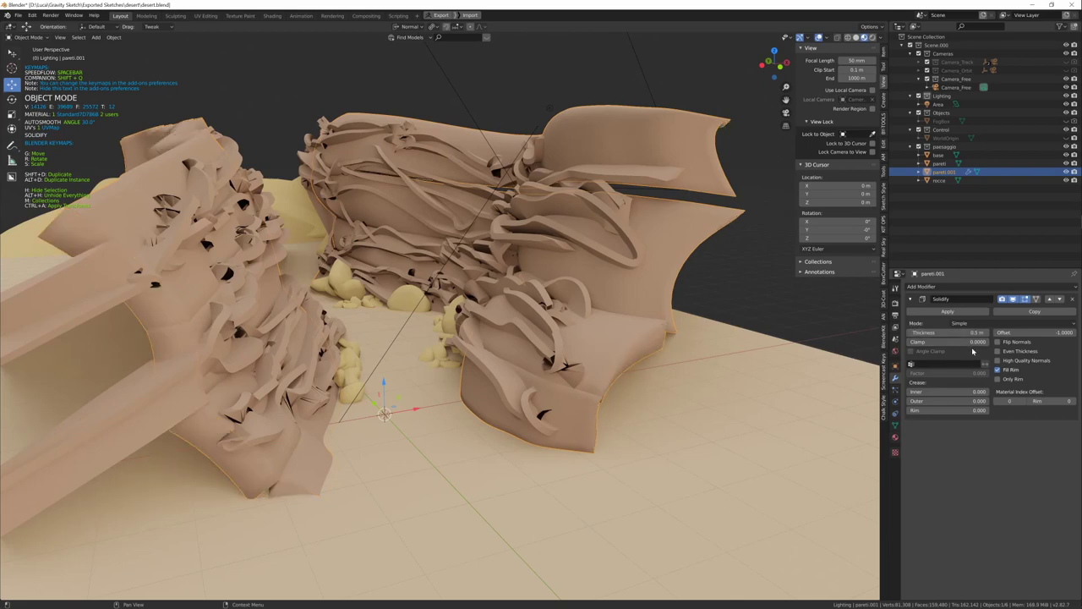
pyautogui.moveTo(727, 440)
pyautogui.mouseDown(button='middle')
pyautogui.moveTo(658, 412)
pyautogui.moveTo(724, 386)
pyautogui.moveTo(672, 399)
pyautogui.mouseUp(button='middle')
# Apply the Solidify on pareti.001 and join pareti into it.
pyautogui.keyDown('ctrl'); pyautogui.click(944, 172); pyautogui.keyUp('ctrl')
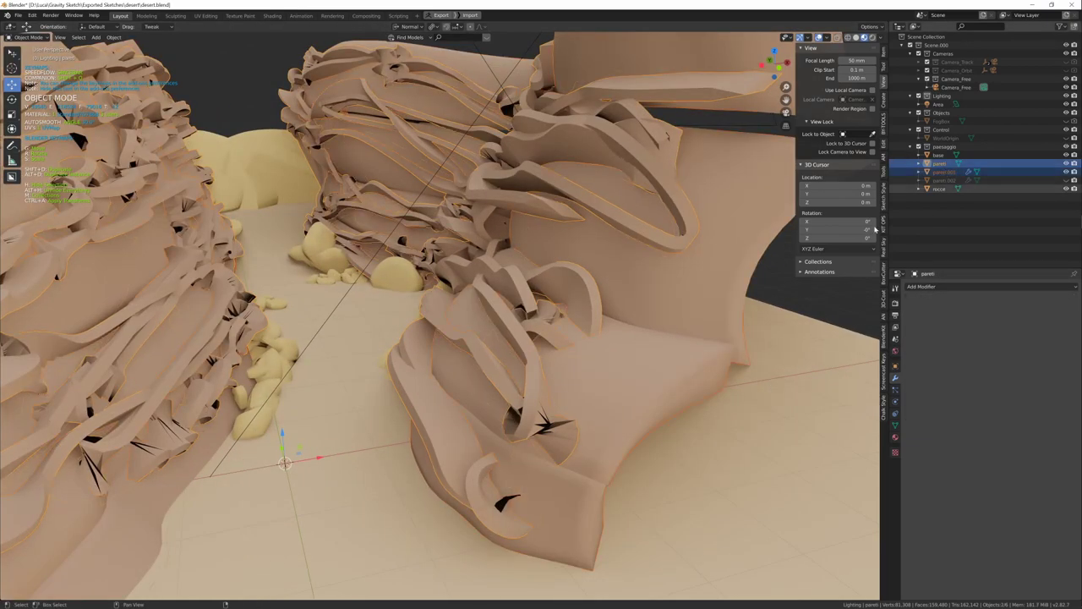
pyautogui.hotkey('ctrl', 'z')
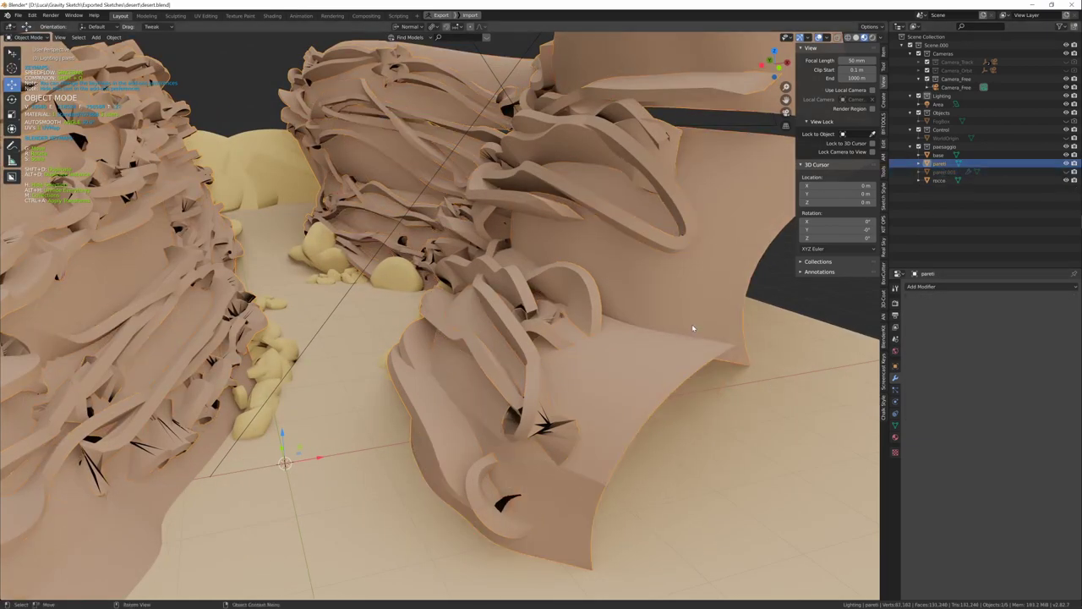
pyautogui.hotkey('ctrl', 'shift', 'z')
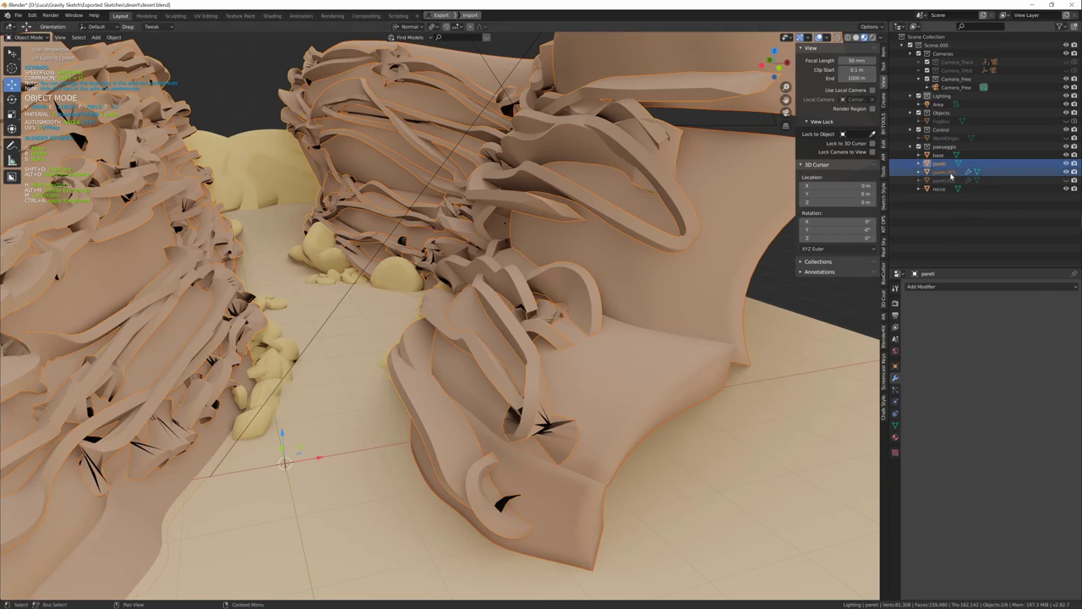
pyautogui.click(953, 175)
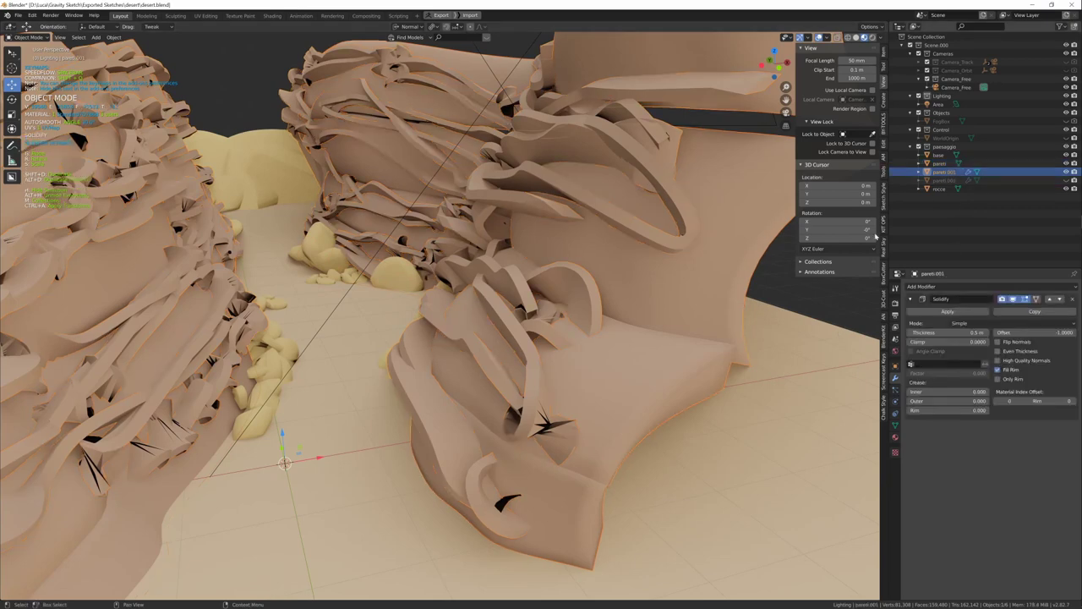
pyautogui.click(947, 312)
pyautogui.hotkey('ctrl', 'j')
pyautogui.moveTo(683, 358); pyautogui.dragTo(689, 360, button='middle')
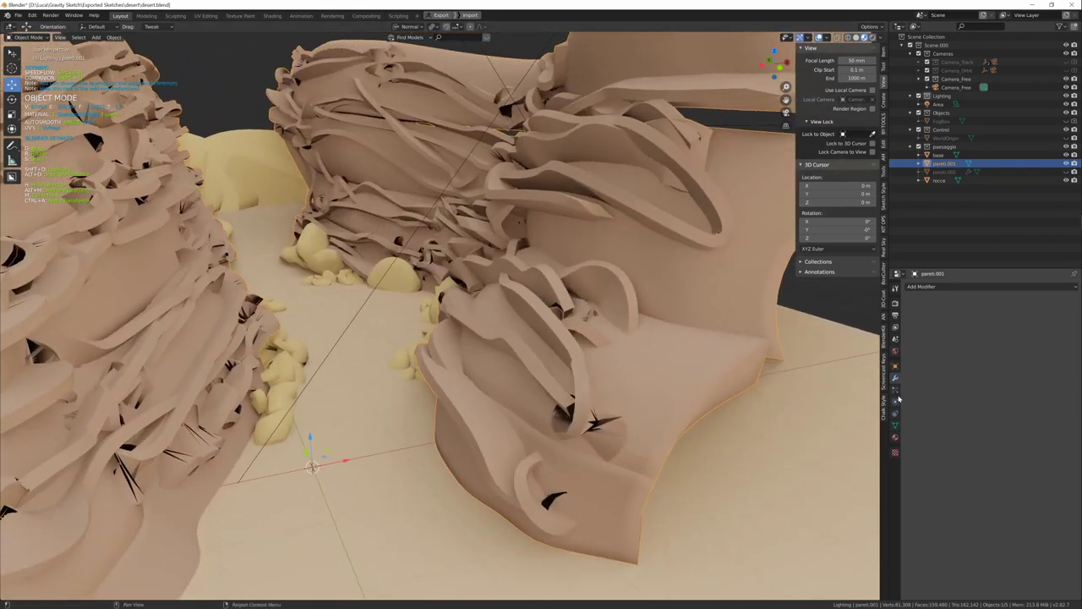
pyautogui.click(895, 424)
# Voxel-remesh pareti.001 at 0.1 m, redoing it after one undo.
pyautogui.click(907, 451)
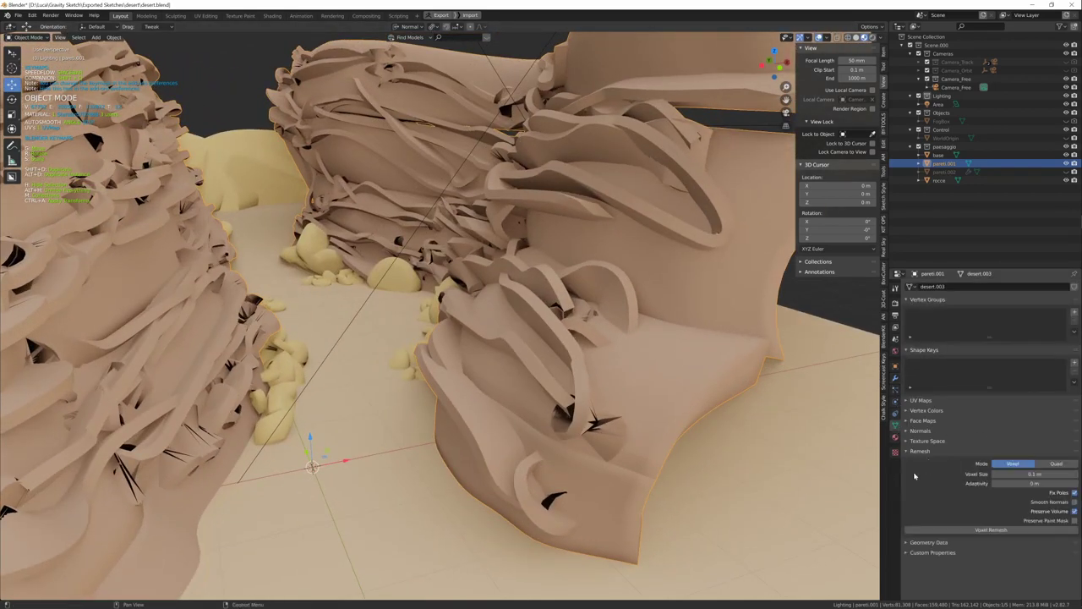
pyautogui.click(1007, 530)
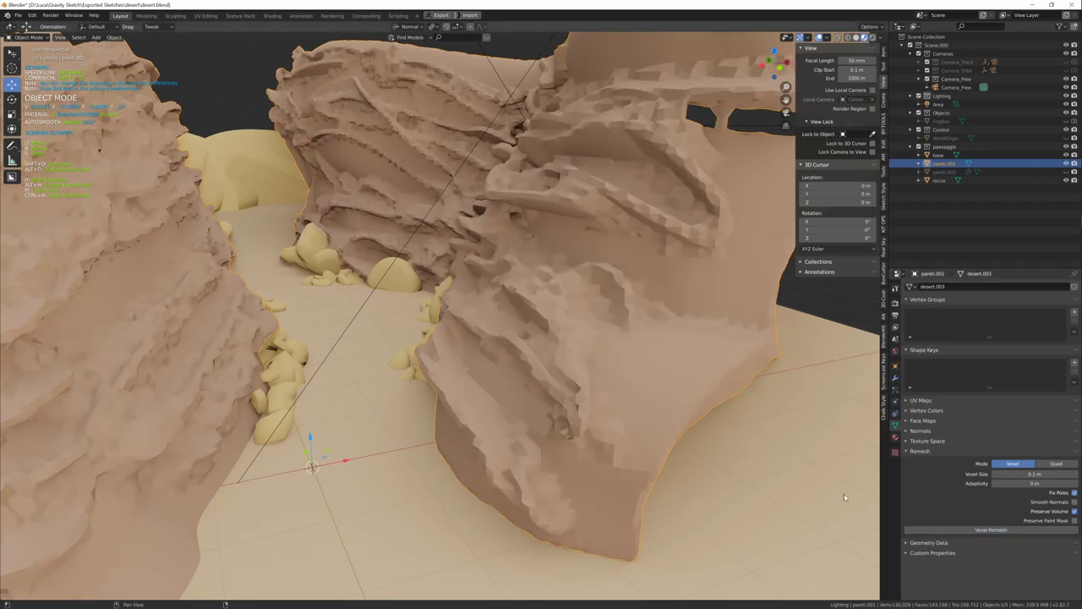
pyautogui.moveTo(652, 443); pyautogui.dragTo(706, 430, button='middle')
pyautogui.hotkey('ctrl', 'z')
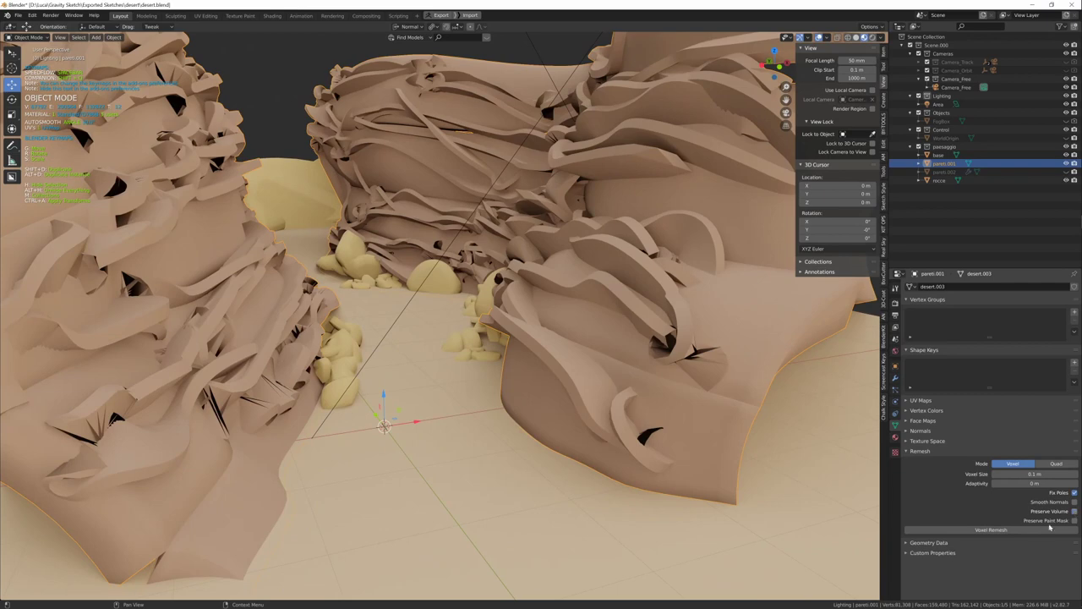
pyautogui.click(983, 531)
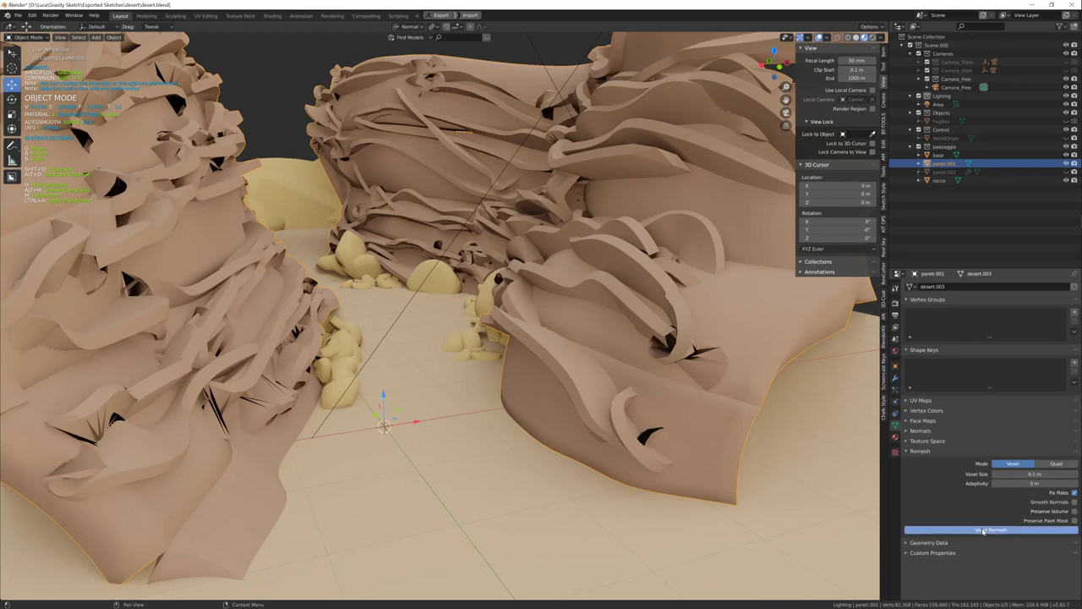
pyautogui.moveTo(684, 389)
pyautogui.mouseDown(button='middle')
pyautogui.moveTo(706, 412)
pyautogui.moveTo(715, 374)
pyautogui.moveTo(733, 373)
pyautogui.mouseUp(button='middle')
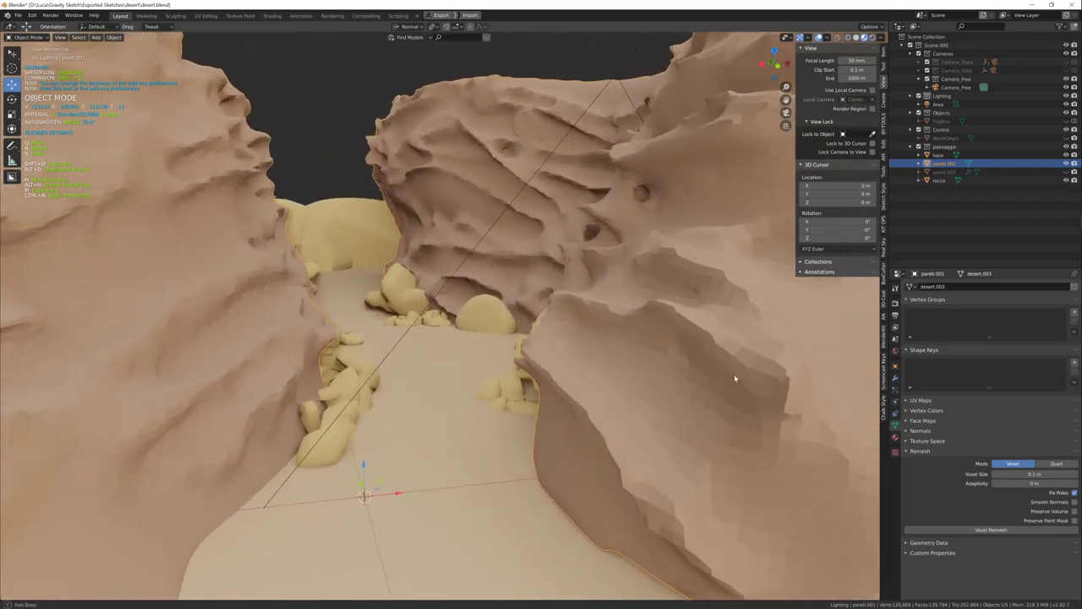
pyautogui.moveTo(733, 373)
pyautogui.mouseDown(button='middle')
pyautogui.moveTo(725, 376)
pyautogui.moveTo(735, 378)
pyautogui.mouseUp(button='middle')
# Bring up the Add Modifier list for the canyon walls.
pyautogui.rightClick(724, 376)
pyautogui.press('Escape')
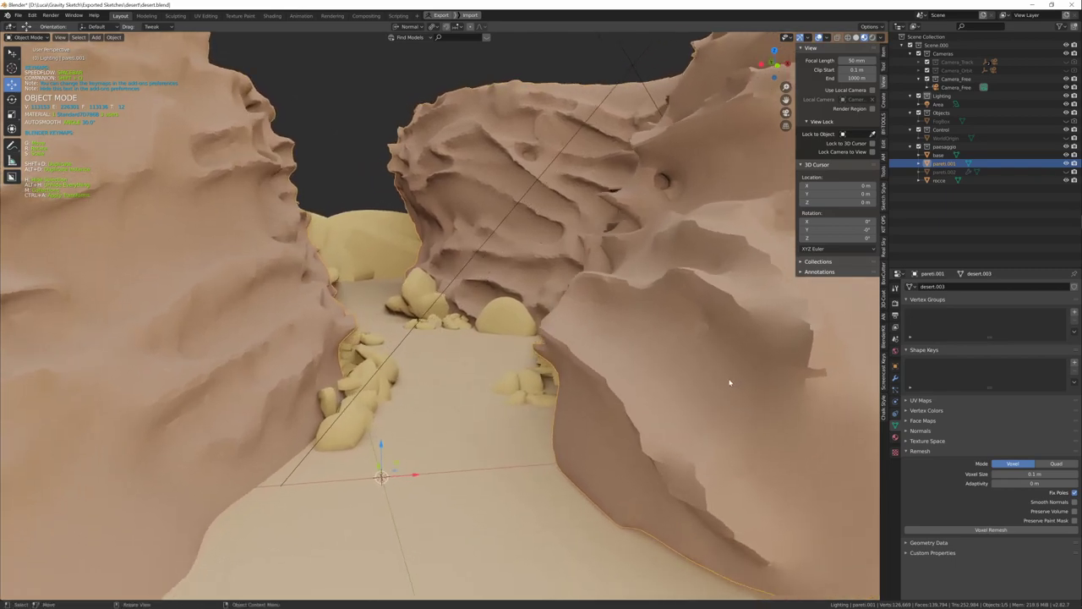
pyautogui.moveTo(730, 382); pyautogui.dragTo(718, 387, button='middle')
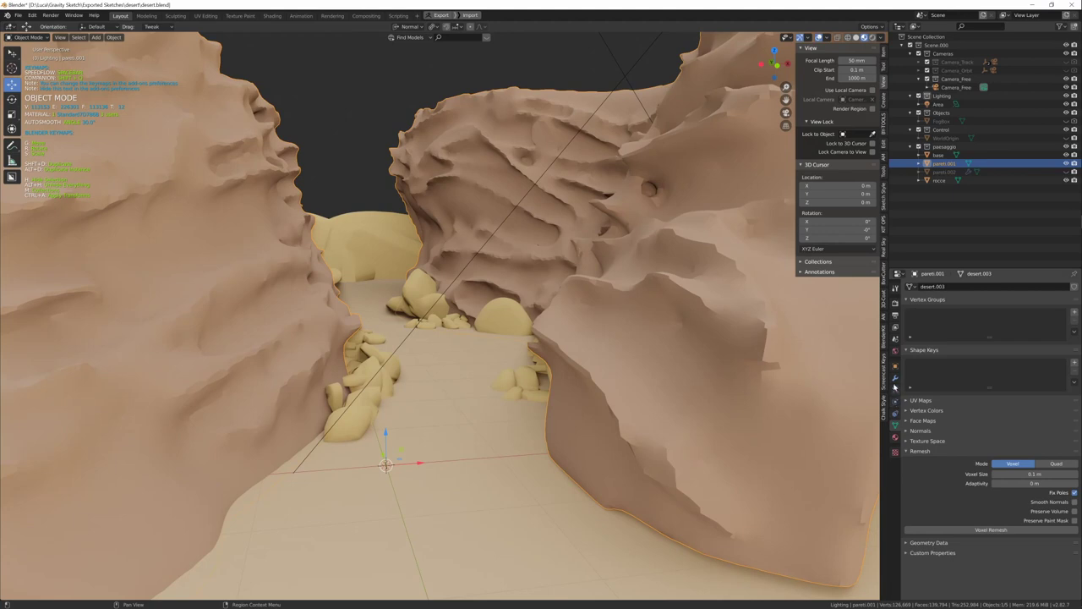
pyautogui.click(895, 378)
pyautogui.click(959, 288)
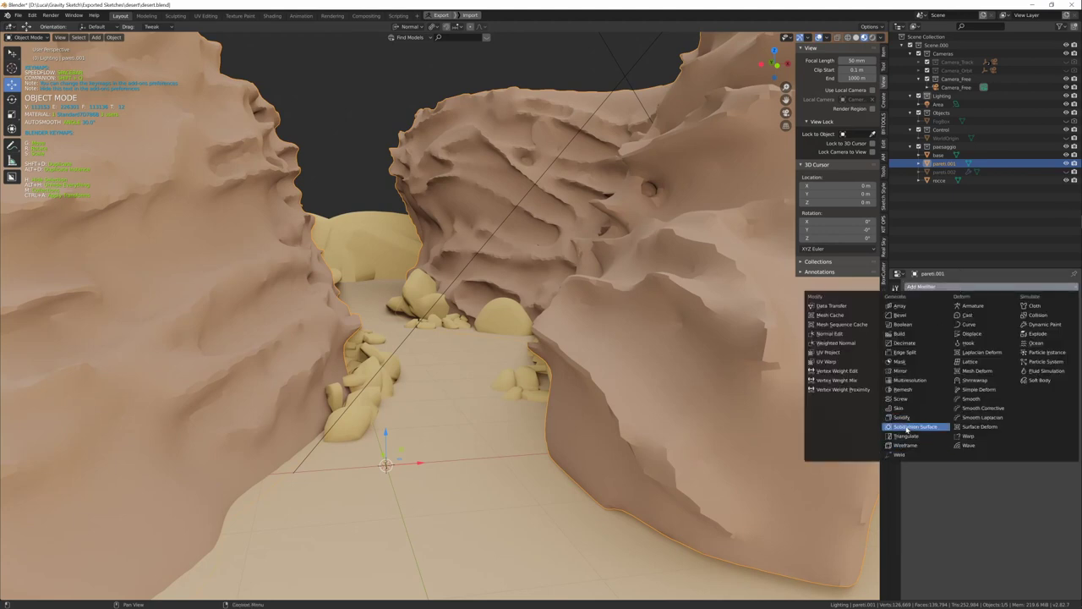
# Add Subdivision Surface smoothing to the pareti.001 walls and orbit around the canyon to inspect them.
pyautogui.click(907, 428)
pyautogui.moveTo(742, 415); pyautogui.dragTo(738, 418, button='middle')
pyautogui.moveTo(679, 380); pyautogui.dragTo(676, 372, button='middle')
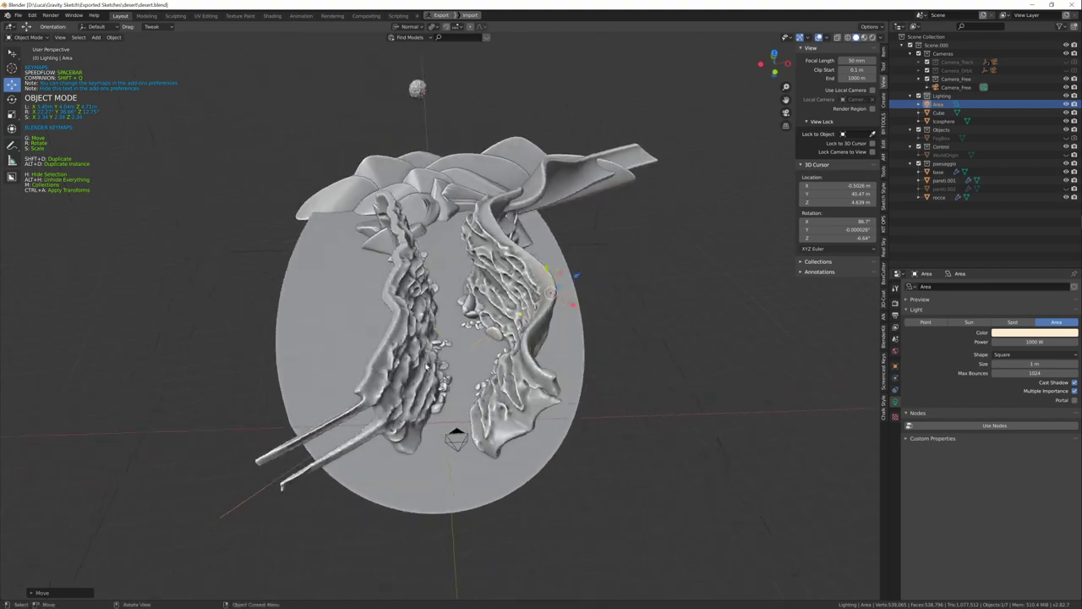
pyautogui.moveTo(406, 393); pyautogui.dragTo(521, 427, button='middle')
pyautogui.scroll(5, 521, 427)
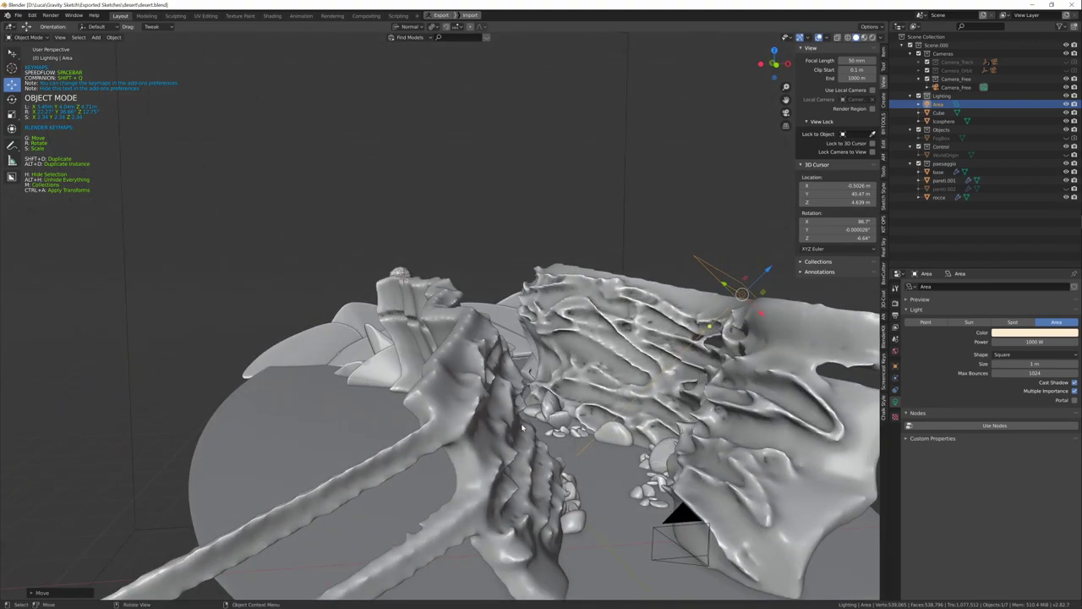
pyautogui.moveTo(651, 396); pyautogui.dragTo(648, 342, button='middle')
pyautogui.moveTo(443, 366)
pyautogui.mouseDown(button='middle')
pyautogui.moveTo(462, 330)
pyautogui.moveTo(253, 334)
pyautogui.moveTo(432, 387)
pyautogui.moveTo(380, 347)
pyautogui.moveTo(471, 398)
pyautogui.moveTo(416, 423)
pyautogui.moveTo(456, 380)
pyautogui.mouseUp(button='middle')
pyautogui.scroll(-5, 440, 338)
pyautogui.moveTo(346, 302); pyautogui.dragTo(342, 301, button='middle')
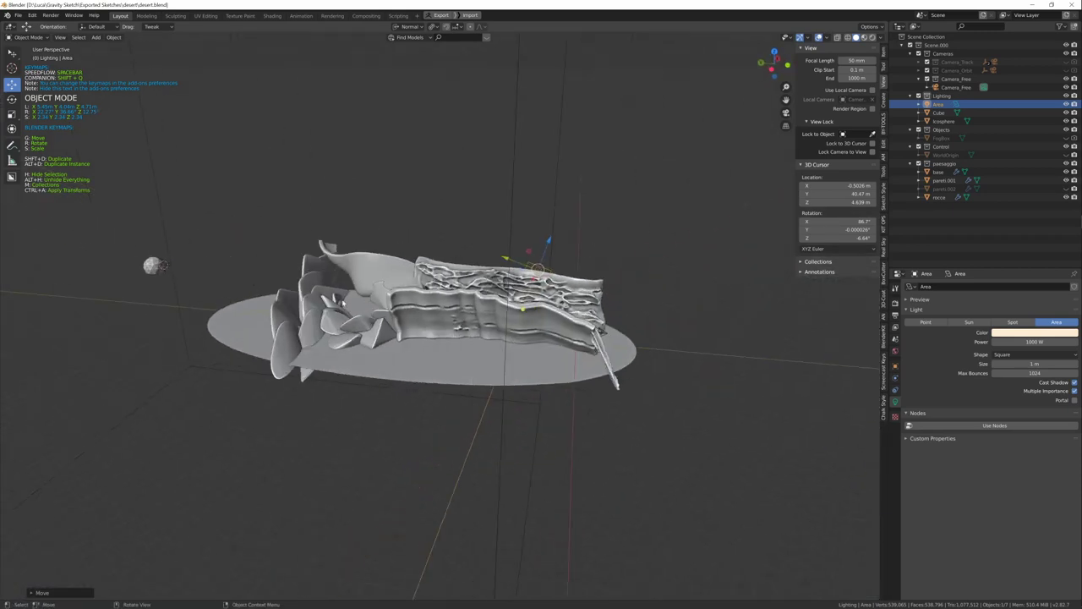
# Select the Icosphere and then the Cube, and view the scene through the camera.
pyautogui.click(151, 268)
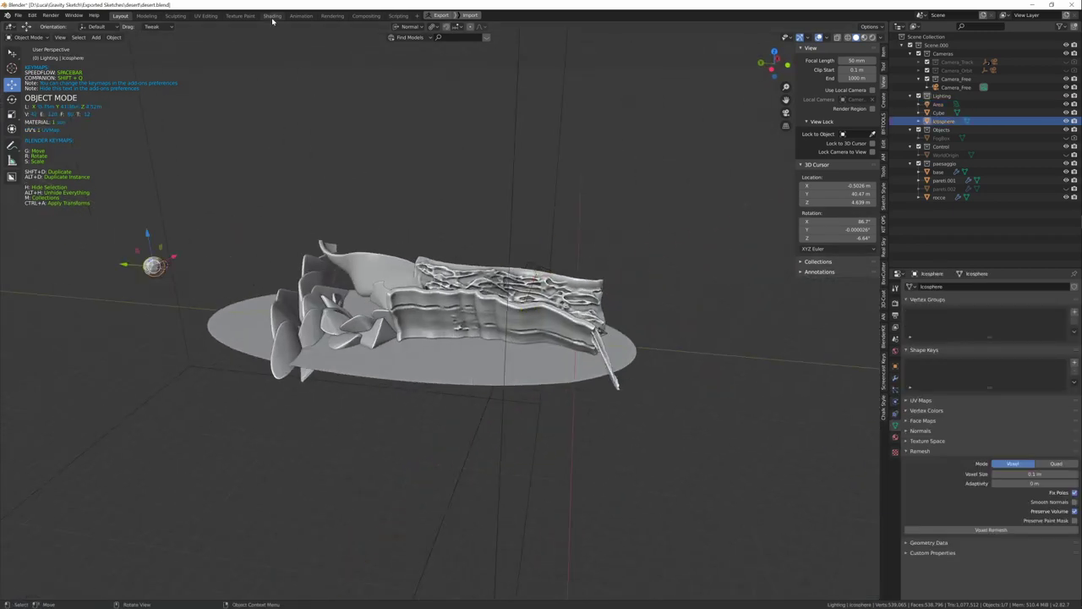
pyautogui.click(179, 312)
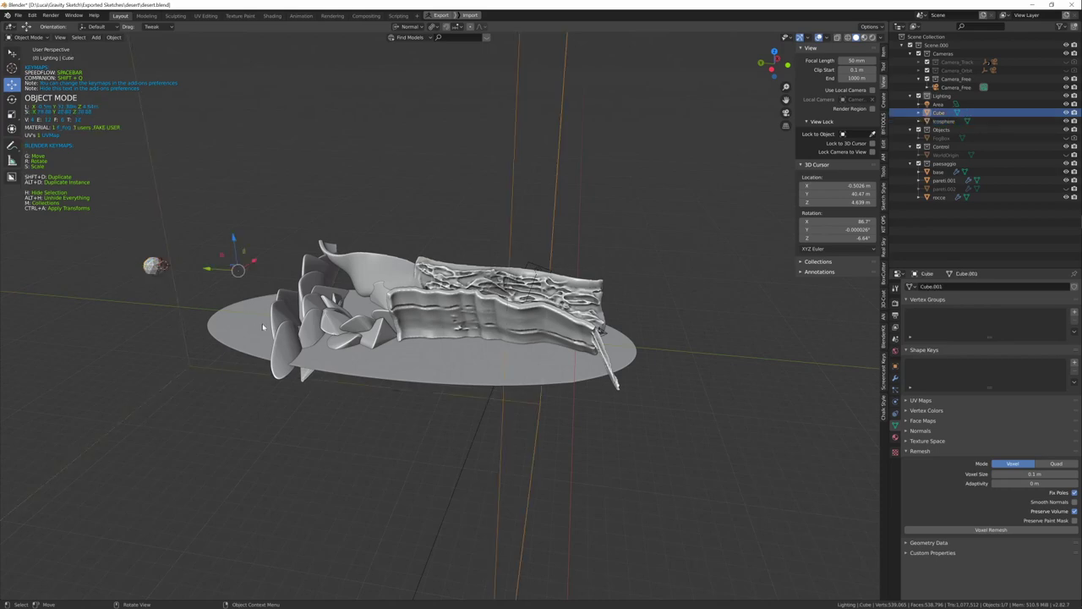
pyautogui.press('KP_0')
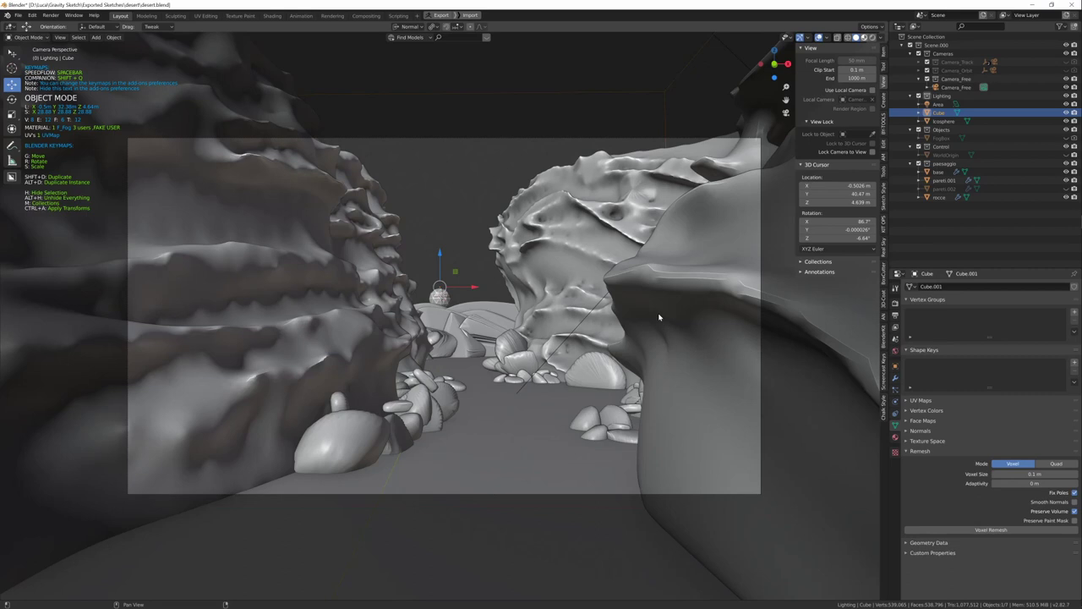
# Switch the viewport to Rendered shading, deselect everything, and look down on the rocks.
pyautogui.hotkey('shift', 'z')
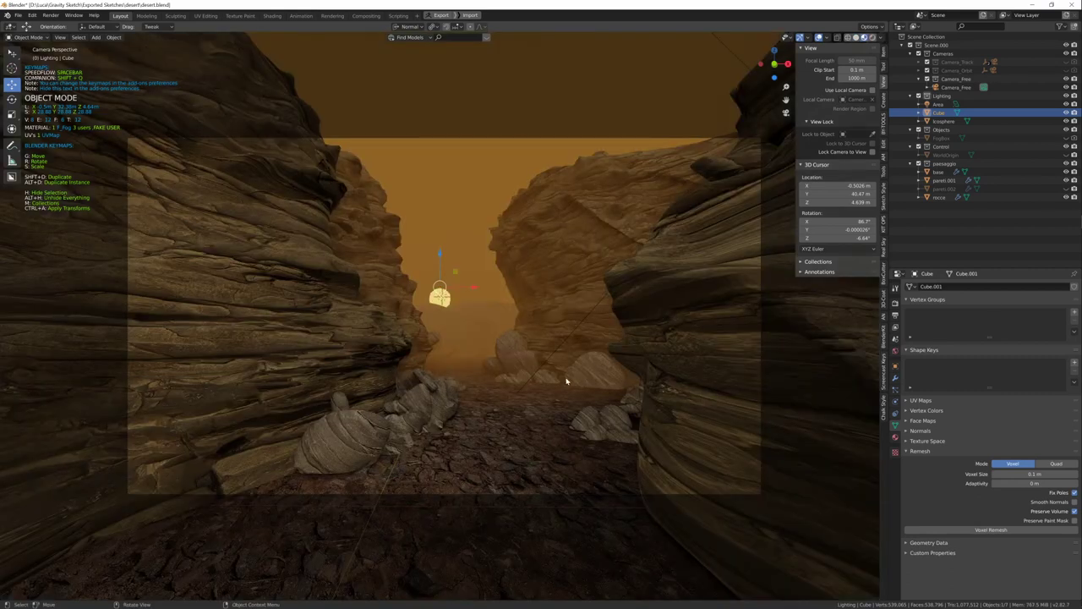
pyautogui.hotkey('alt', 'a')
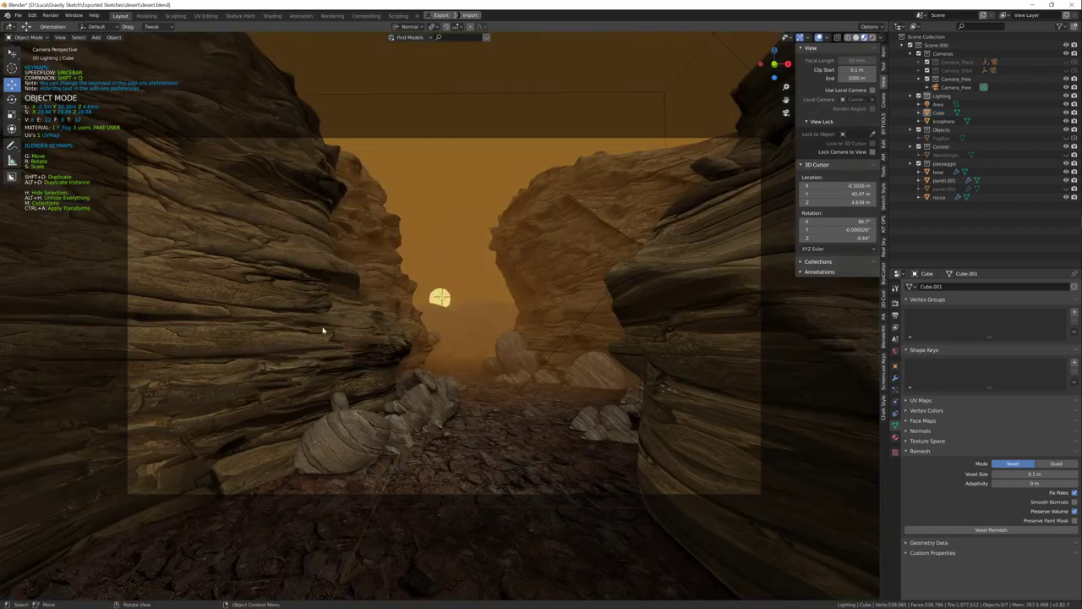
pyautogui.moveTo(406, 289)
pyautogui.mouseDown(button='middle')
pyautogui.moveTo(536, 387)
pyautogui.moveTo(540, 409)
pyautogui.moveTo(536, 388)
pyautogui.moveTo(563, 398)
pyautogui.mouseUp(button='middle')
pyautogui.scroll(3, 535, 385)
pyautogui.scroll(-5, 563, 398)
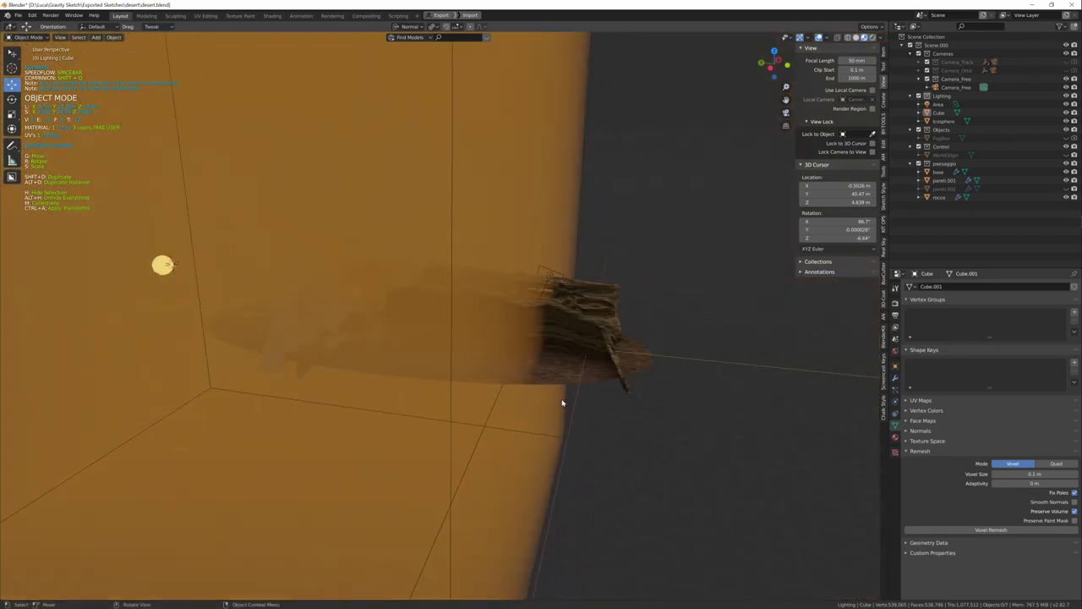
pyautogui.scroll(-3, 562, 403)
# Inspect the orange fog box, return to camera view, select the Area light and save desert.blend.
pyautogui.moveTo(541, 398)
pyautogui.mouseDown(button='middle')
pyautogui.moveTo(502, 415)
pyautogui.moveTo(495, 382)
pyautogui.moveTo(512, 375)
pyautogui.moveTo(563, 394)
pyautogui.moveTo(229, 355)
pyautogui.moveTo(469, 319)
pyautogui.moveTo(314, 358)
pyautogui.moveTo(575, 329)
pyautogui.moveTo(558, 345)
pyautogui.moveTo(495, 335)
pyautogui.moveTo(512, 330)
pyautogui.moveTo(506, 393)
pyautogui.mouseUp(button='middle')
pyautogui.scroll(5, 496, 382)
pyautogui.scroll(3, 512, 331)
pyautogui.press('KP_0')
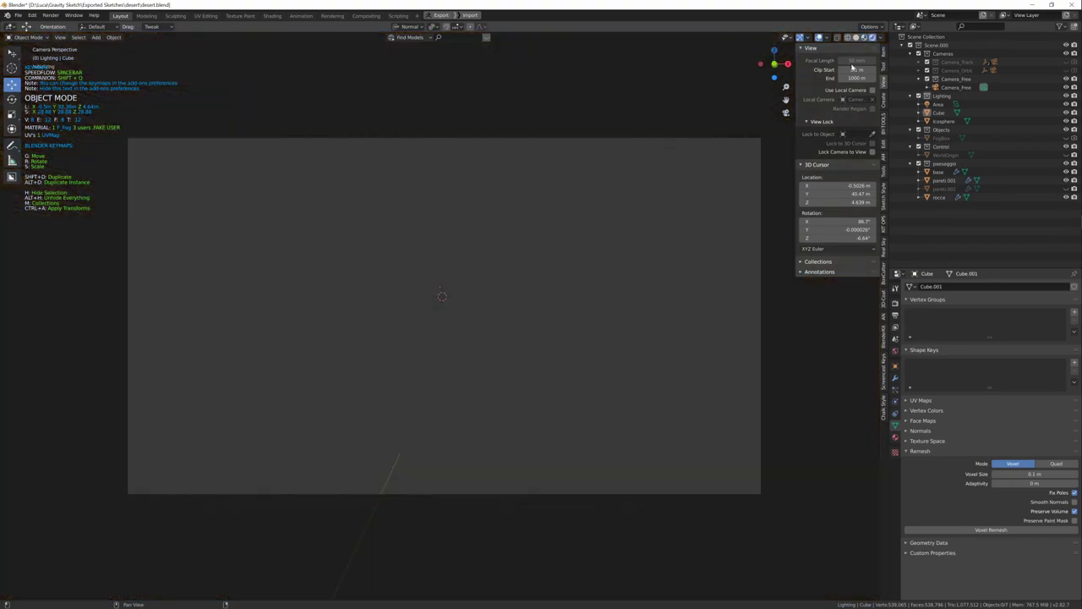
pyautogui.click(561, 368)
pyautogui.hotkey('ctrl', 's')
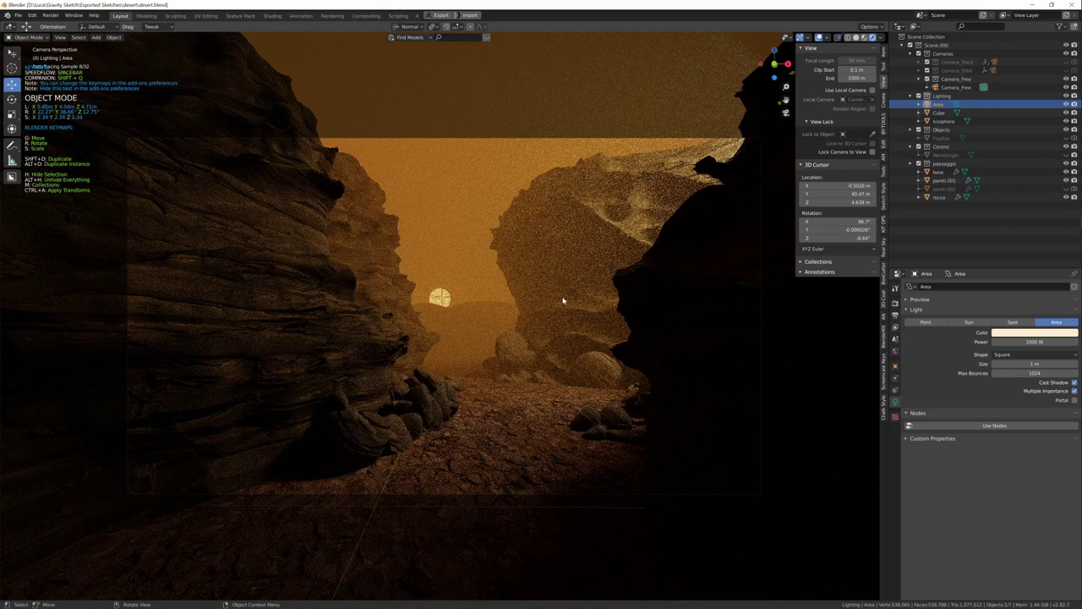
# Render the final camera image with F12, shifting the render window around while it finishes.
pyautogui.press('F12')
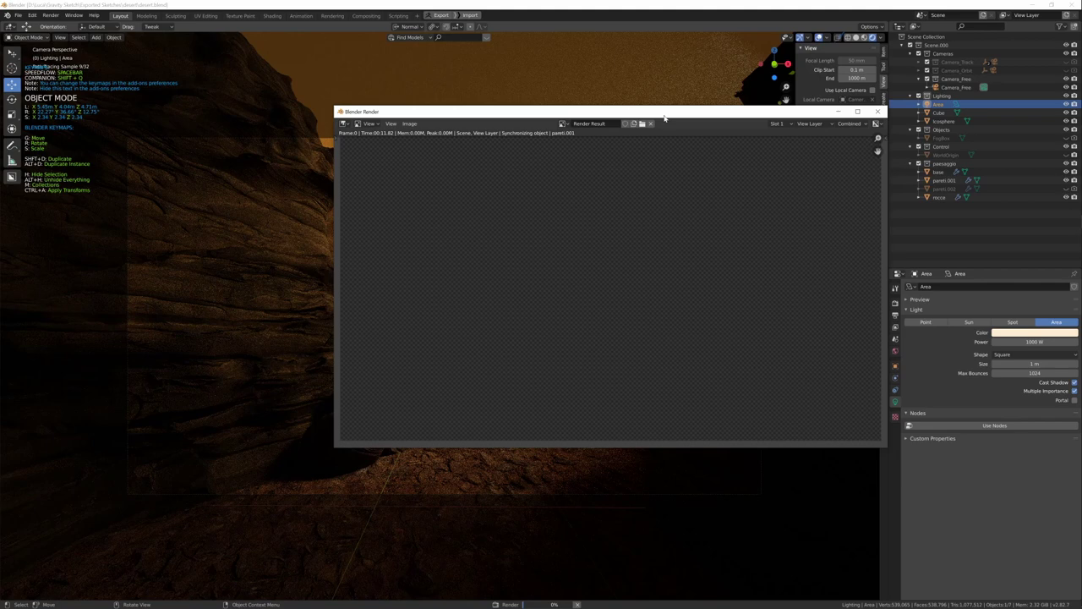
pyautogui.moveTo(666, 116); pyautogui.dragTo(827, 52)
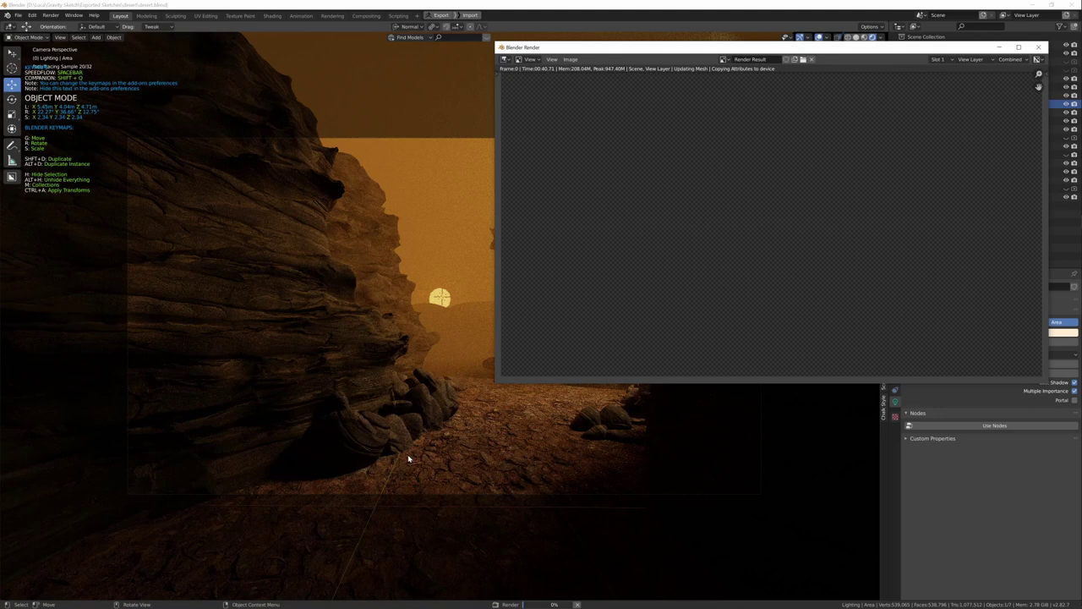
pyautogui.moveTo(740, 49); pyautogui.dragTo(1024, 79)
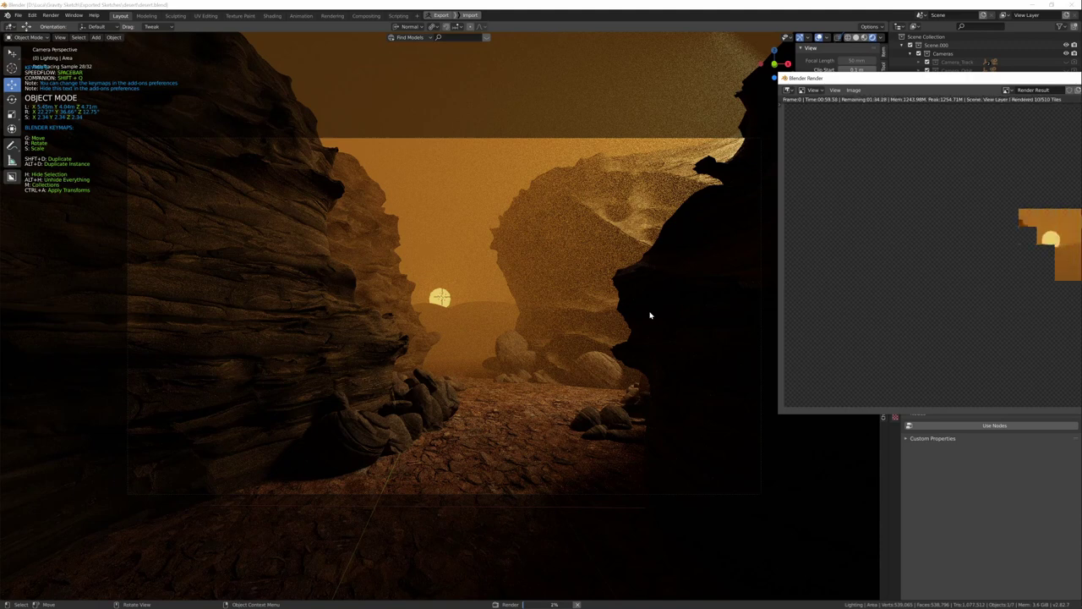
pyautogui.moveTo(960, 81); pyautogui.dragTo(576, 129)
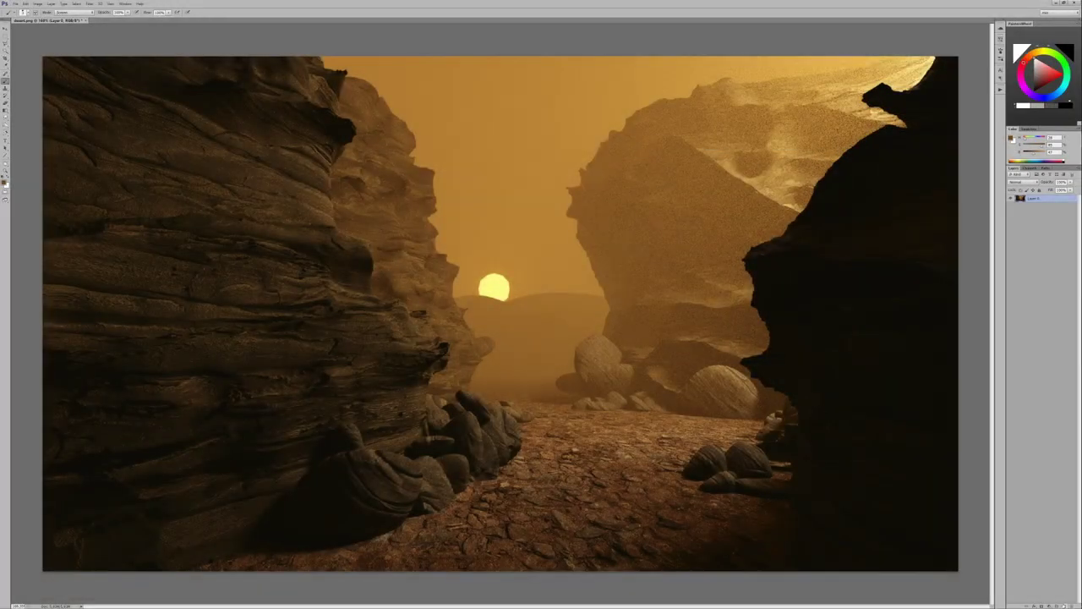
# Apply a Median noise-reduction filter to the render.
pyautogui.click(88, 3)
pyautogui.moveTo(99, 104)
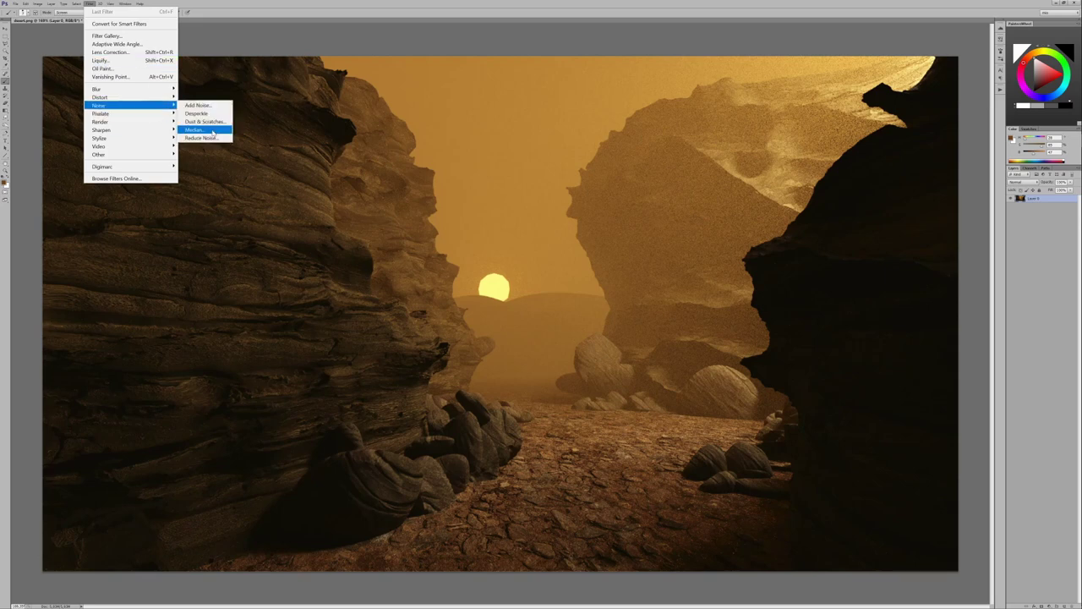
pyautogui.click(203, 131)
pyautogui.press('Return')
# Add a new Linear Dodge layer and paint a soft glow around the sun.
pyautogui.press('b')
pyautogui.hotkey('ctrl', 'shift', 'alt', 'n')
pyautogui.click(1021, 181)
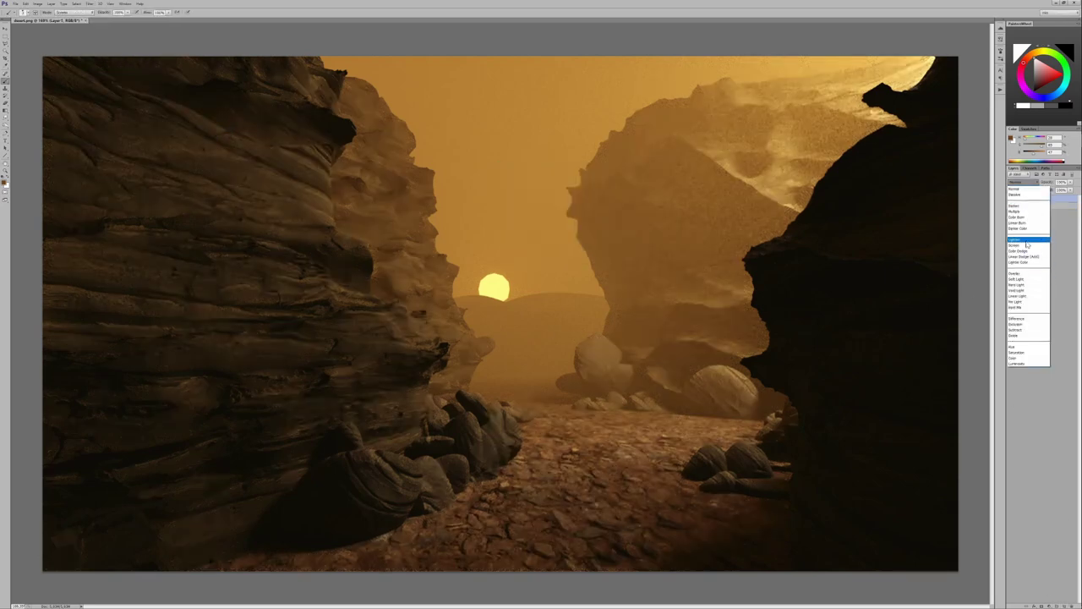
pyautogui.click(1027, 258)
pyautogui.rightClick(507, 277)
pyautogui.press('Return')
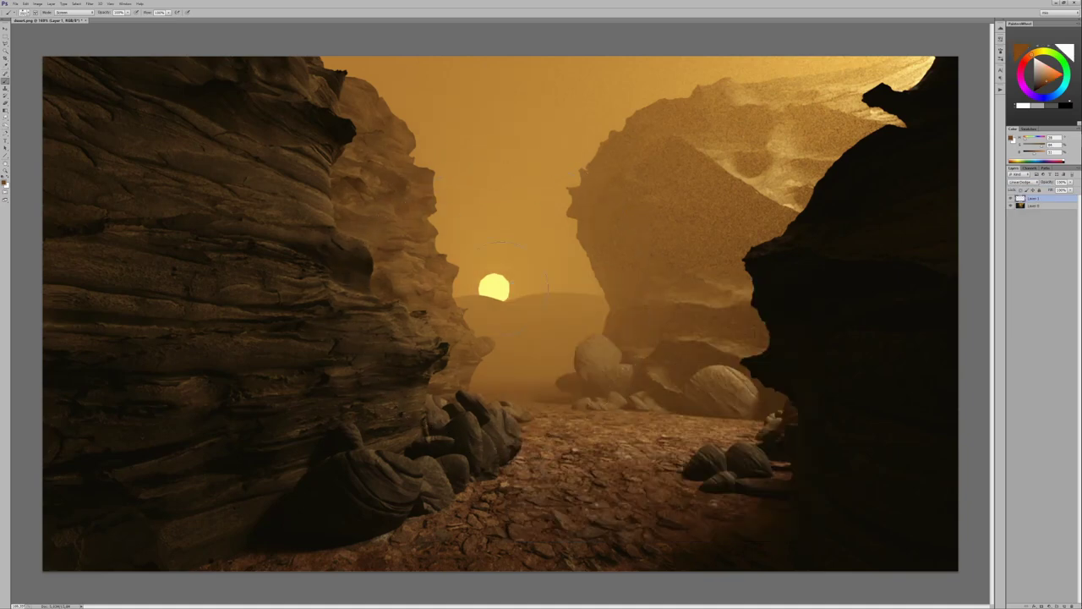
pyautogui.click(491, 279)
# Switch to Layer 0, lasso the dark right rock wall and feather the selection.
pyautogui.rightClick(610, 298)
pyautogui.press('Escape')
pyautogui.hotkey('alt', '[')
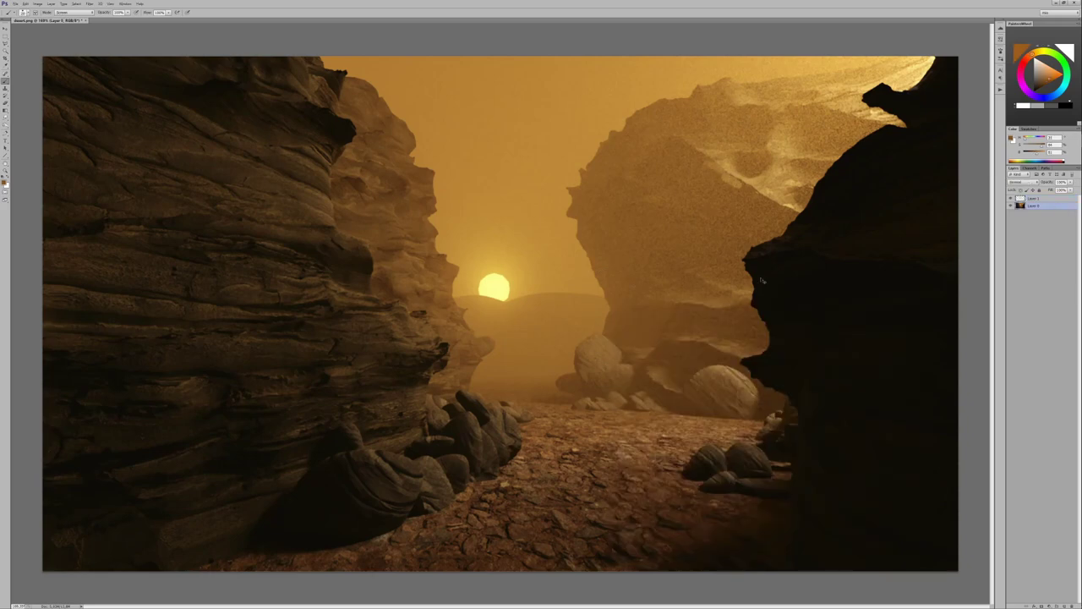
pyautogui.rightClick(765, 259)
pyautogui.press('Escape')
pyautogui.rightClick(723, 211)
pyautogui.press('Escape')
pyautogui.press('l')
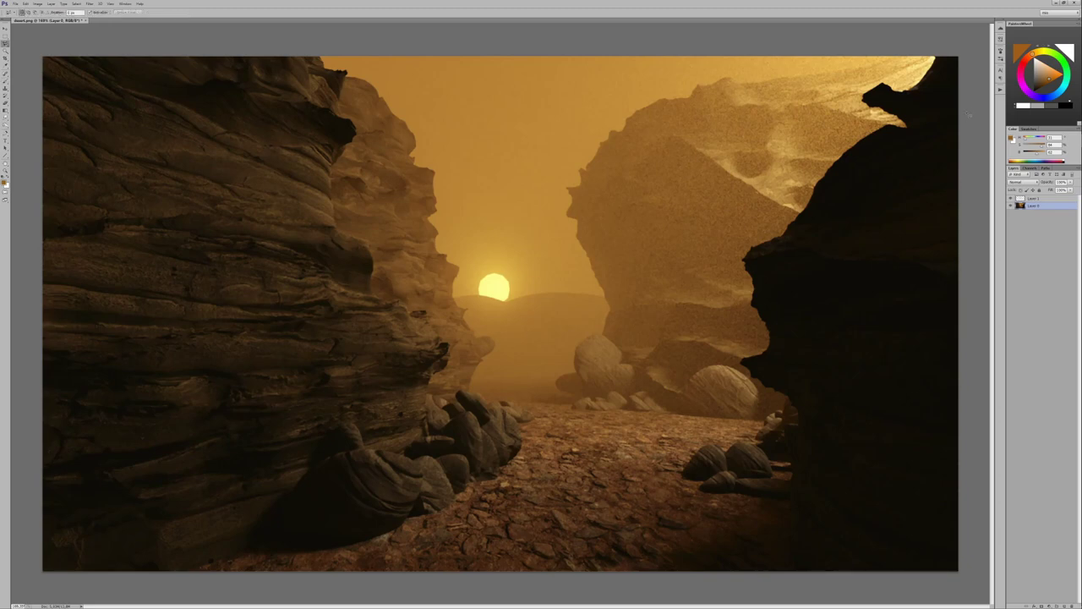
pyautogui.moveTo(795, 245); pyautogui.dragTo(769, 391)
pyautogui.hotkey('shift', 'F6')
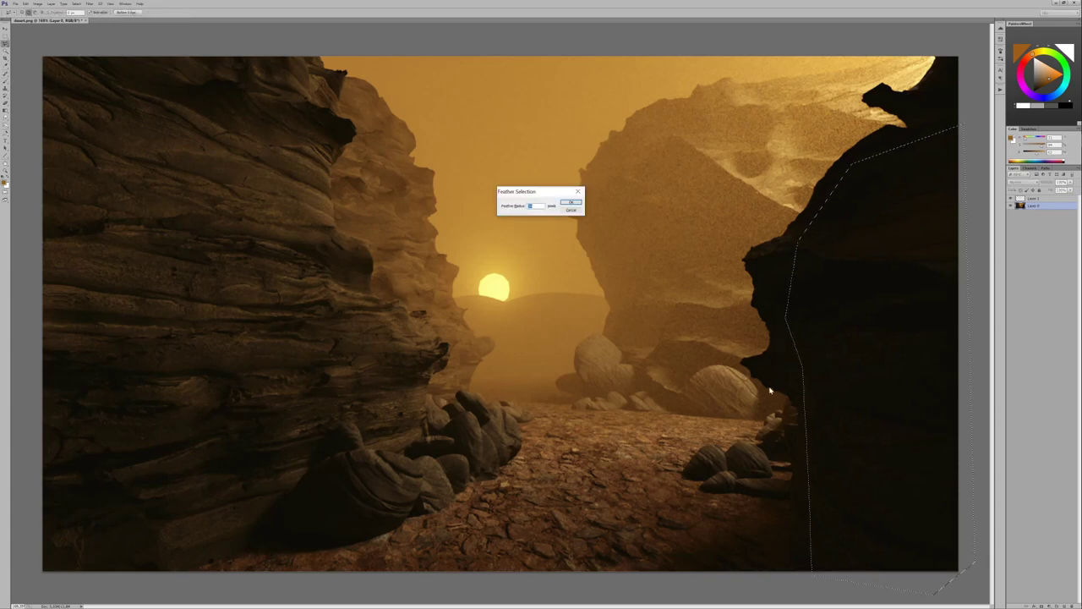
pyautogui.press('Return')
# Brighten the feathered rock wall's highlights with Levels, then zoom out and select Layer 1.
pyautogui.hotkey('ctrl', 'h')
pyautogui.hotkey('ctrl', 'l')
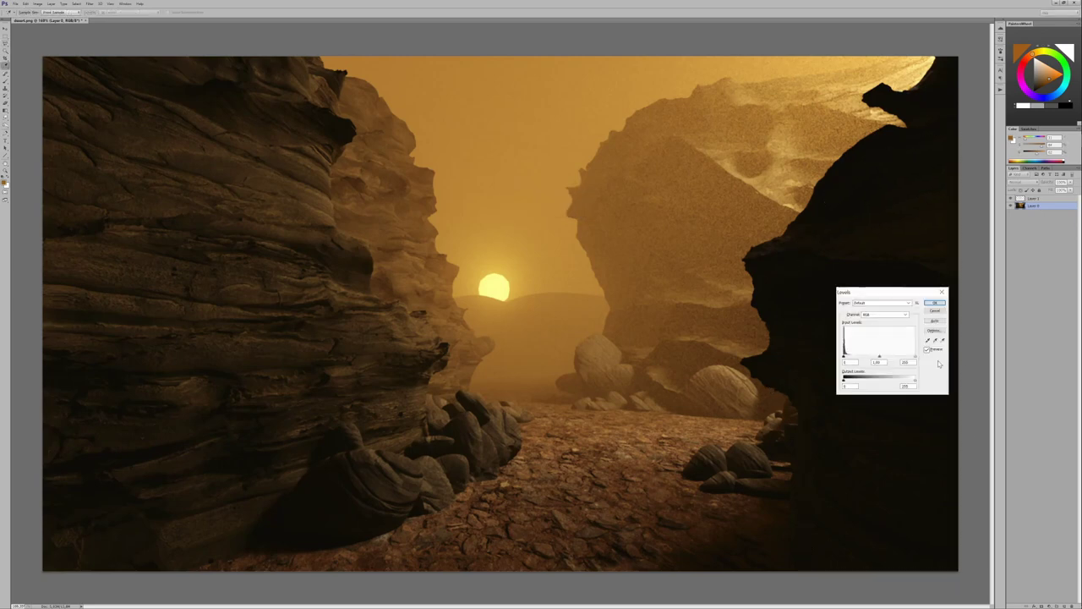
pyautogui.moveTo(915, 356); pyautogui.dragTo(862, 356)
pyautogui.click(935, 301)
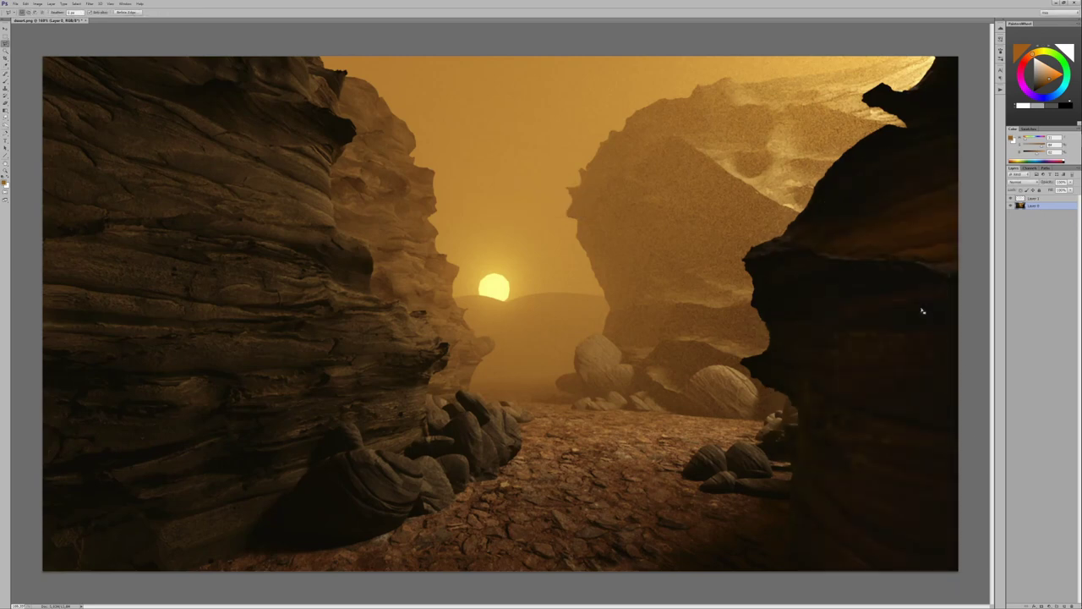
pyautogui.hotkey('ctrl', '-')
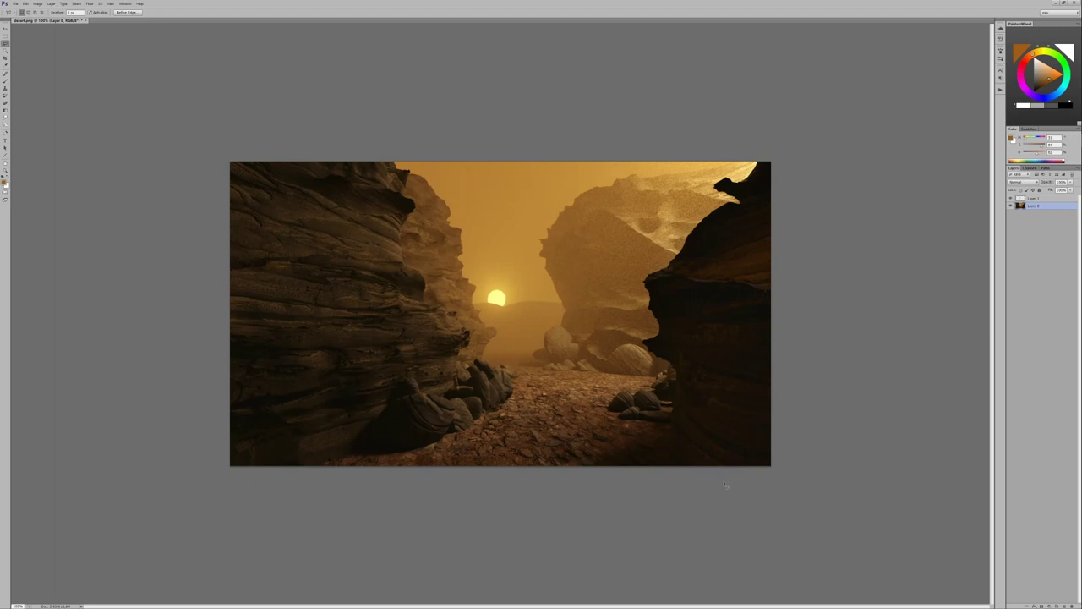
pyautogui.click(1039, 200)
# Merge down to a single image layer and switch to the Brush tool with the image fit to the window.
pyautogui.hotkey('ctrl', 'e')
pyautogui.hotkey('ctrl', 'alt', '0')
pyautogui.press('b')
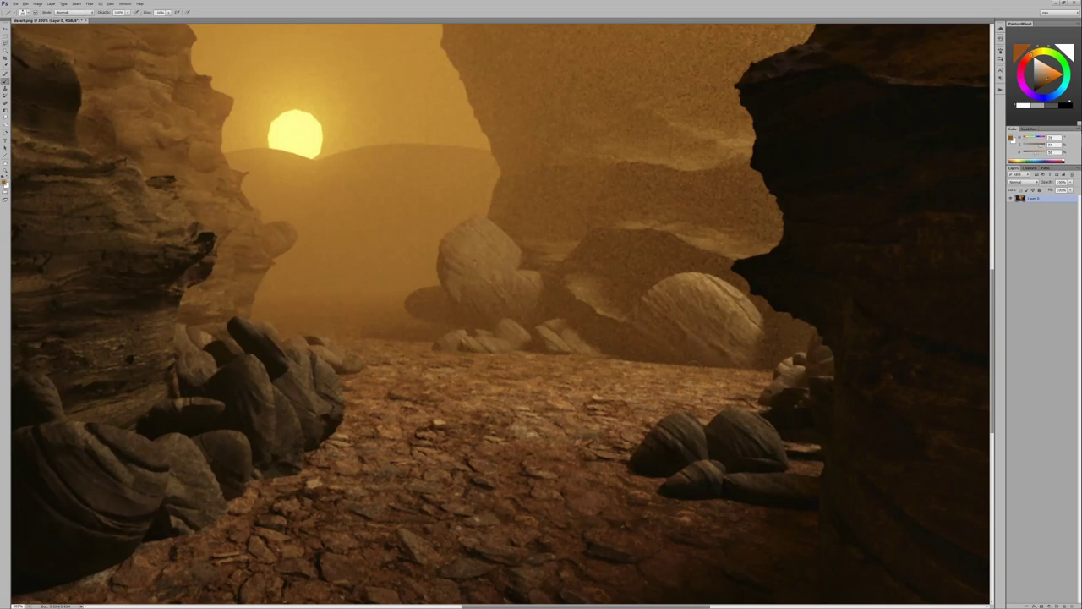
pyautogui.rightClick(723, 424)
pyautogui.hotkey('ctrl', '0')
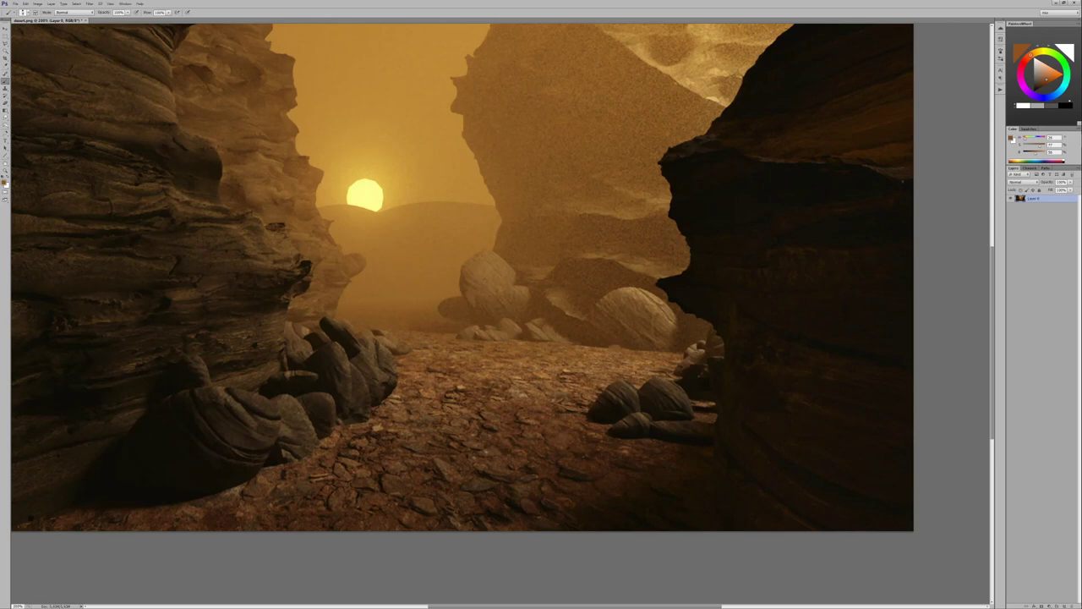
# Sample colours from the central boulders and dab bright paint over them.
pyautogui.keyDown('alt'); pyautogui.click(613, 348); pyautogui.keyUp('alt')
pyautogui.keyDown('alt'); pyautogui.click(613, 348); pyautogui.keyUp('alt')
pyautogui.keyDown('alt'); pyautogui.click(635, 297); pyautogui.keyUp('alt')
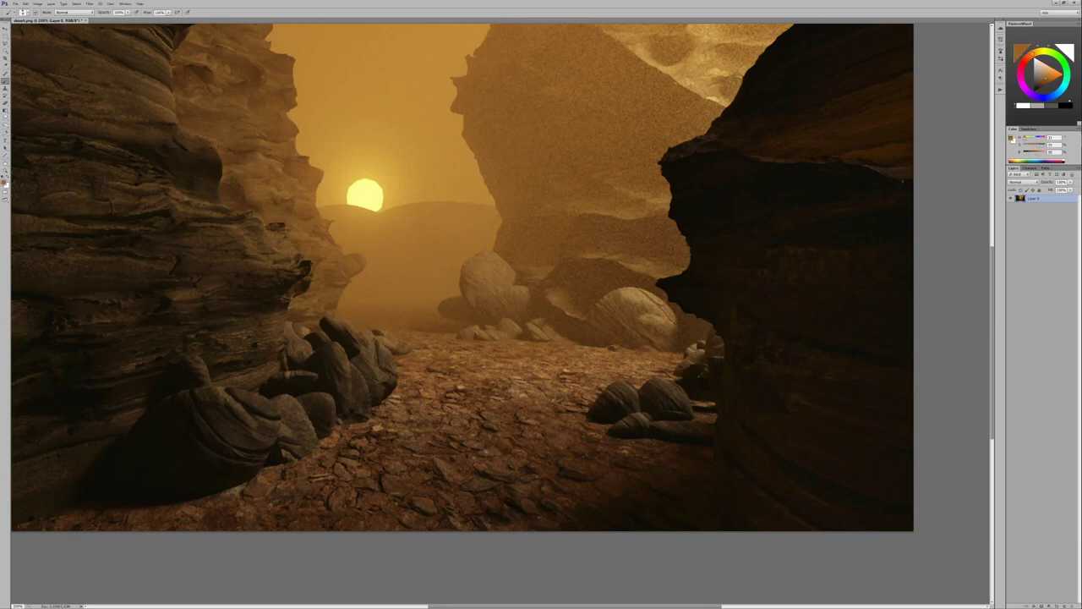
pyautogui.keyDown('alt'); pyautogui.click(635, 293); pyautogui.keyUp('alt')
pyautogui.keyDown('alt'); pyautogui.click(612, 302); pyautogui.keyUp('alt')
pyautogui.keyDown('alt'); pyautogui.click(618, 272); pyautogui.keyUp('alt')
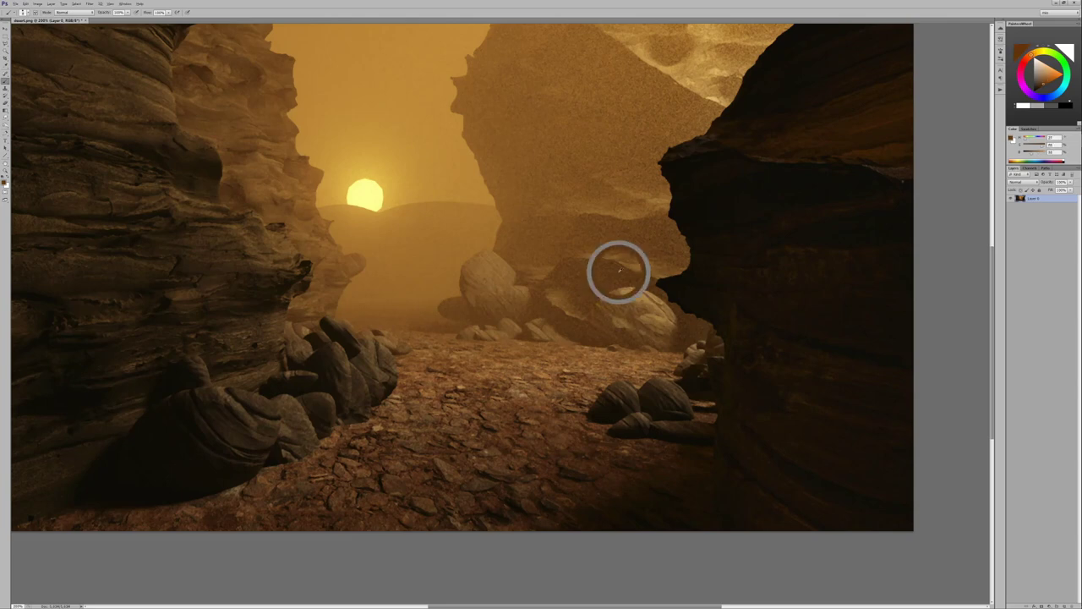
pyautogui.keyDown('alt'); pyautogui.click(568, 312); pyautogui.keyUp('alt')
pyautogui.click(566, 321)
# Touch up the left foreground rock with sampled browns and small dark strokes.
pyautogui.moveTo(236, 398); pyautogui.dragTo(368, 375)
pyautogui.keyDown('alt'); pyautogui.click(368, 375); pyautogui.keyUp('alt')
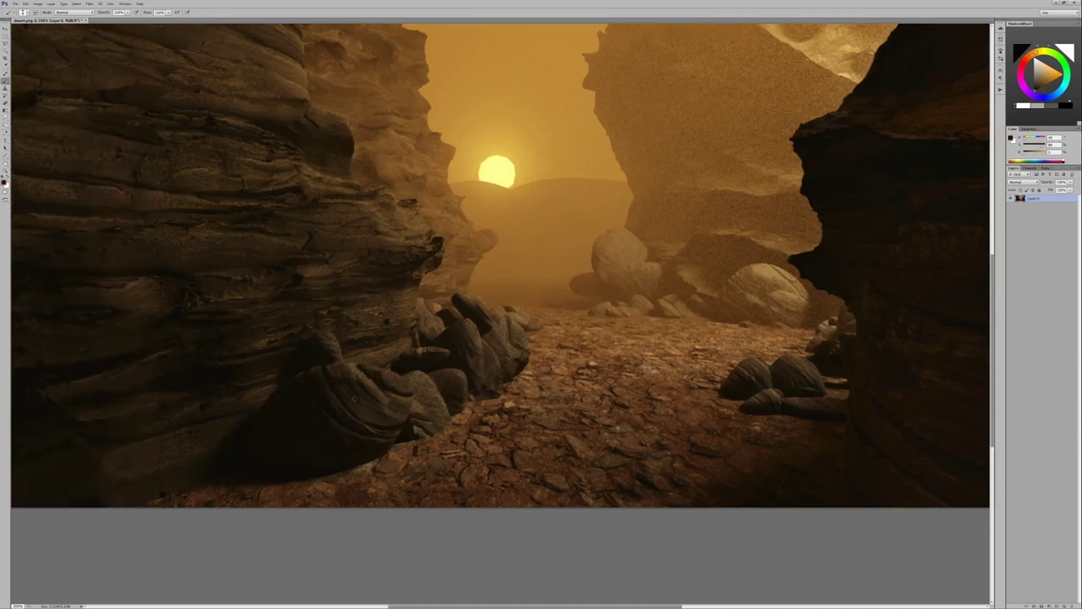
pyautogui.keyDown('alt'); pyautogui.click(355, 385); pyautogui.keyUp('alt')
pyautogui.click(361, 391)
pyautogui.moveTo(370, 405)
pyautogui.mouseDown()
pyautogui.moveTo(409, 401)
pyautogui.moveTo(409, 384)
pyautogui.moveTo(399, 390)
pyautogui.moveTo(419, 406)
pyautogui.mouseUp()
pyautogui.keyDown('alt'); pyautogui.click(419, 406); pyautogui.keyUp('alt')
pyautogui.keyDown('alt'); pyautogui.click(412, 417); pyautogui.keyUp('alt')
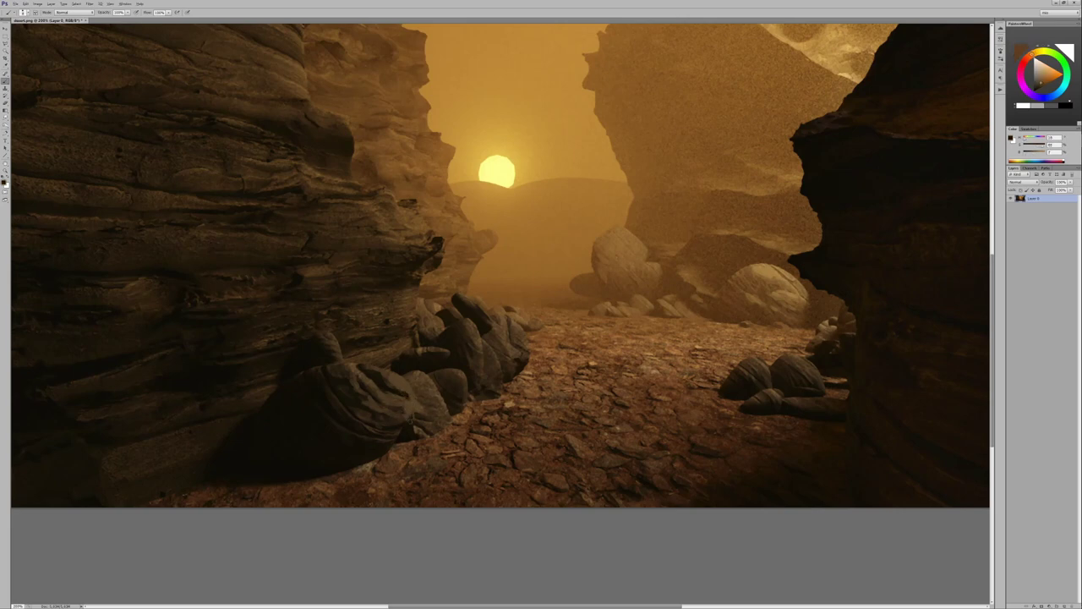
pyautogui.keyDown('alt'); pyautogui.click(420, 408); pyautogui.keyUp('alt')
pyautogui.moveTo(419, 408); pyautogui.dragTo(428, 410)
pyautogui.keyDown('alt'); pyautogui.click(418, 421); pyautogui.keyUp('alt')
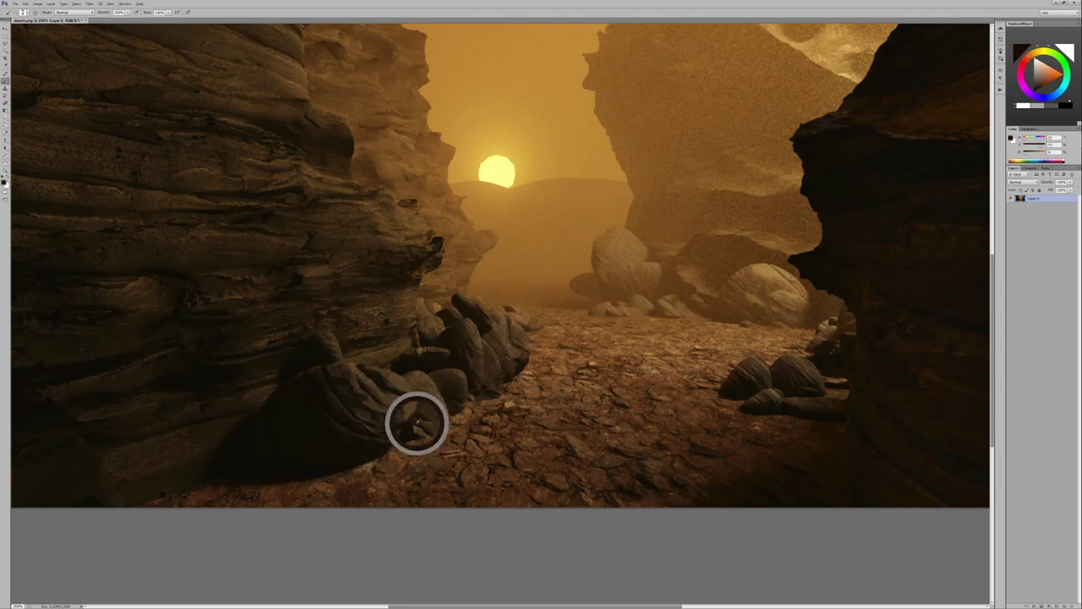
# Sample darker and brighter colours across the lower middle and right rocks for painting.
pyautogui.keyDown('alt'); pyautogui.click(413, 432); pyautogui.keyUp('alt')
pyautogui.keyDown('alt'); pyautogui.click(459, 413); pyautogui.keyUp('alt')
pyautogui.keyDown('alt'); pyautogui.click(513, 379); pyautogui.keyUp('alt')
pyautogui.keyDown('alt'); pyautogui.click(491, 406); pyautogui.keyUp('alt')
pyautogui.keyDown('alt'); pyautogui.click(729, 398); pyautogui.keyUp('alt')
pyautogui.keyDown('alt'); pyautogui.click(723, 399); pyautogui.keyUp('alt')
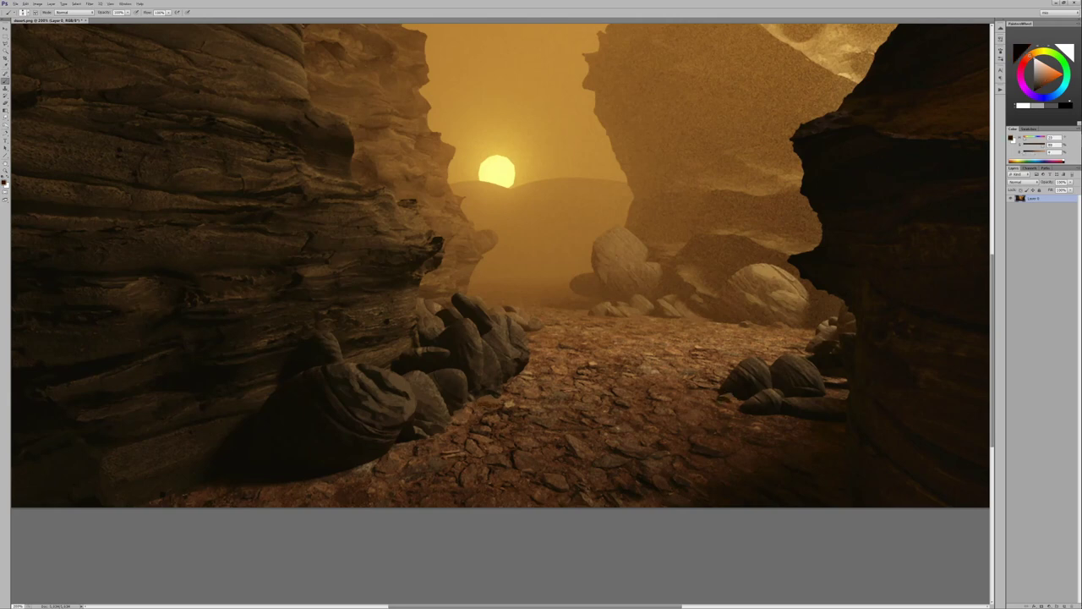
pyautogui.keyDown('alt'); pyautogui.click(726, 395); pyautogui.keyUp('alt')
# Keep alternating dark and bright oranges over the right rocks, then fit the image in view.
pyautogui.keyDown('alt'); pyautogui.click(750, 415); pyautogui.keyUp('alt')
pyautogui.keyDown('alt'); pyautogui.click(757, 414); pyautogui.keyUp('alt')
pyautogui.keyDown('alt'); pyautogui.click(758, 430); pyautogui.keyUp('alt')
pyautogui.keyDown('alt'); pyautogui.click(707, 383); pyautogui.keyUp('alt')
pyautogui.keyDown('alt'); pyautogui.click(592, 311); pyautogui.keyUp('alt')
pyautogui.keyDown('alt'); pyautogui.click(594, 309); pyautogui.keyUp('alt')
pyautogui.keyDown('alt'); pyautogui.click(652, 365); pyautogui.keyUp('alt')
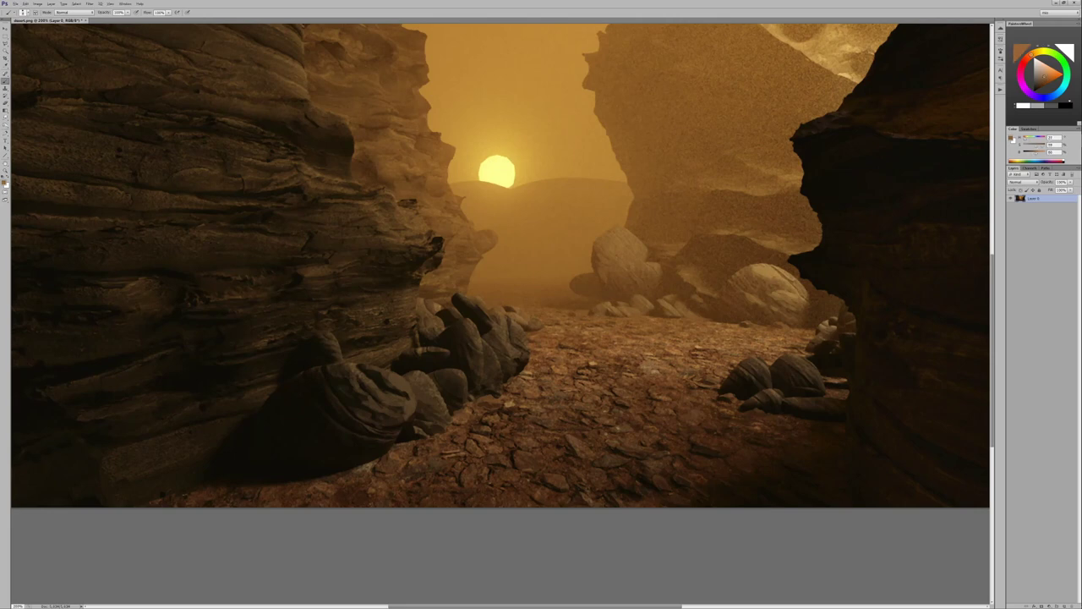
pyautogui.keyDown('alt'); pyautogui.click(702, 382); pyautogui.keyUp('alt')
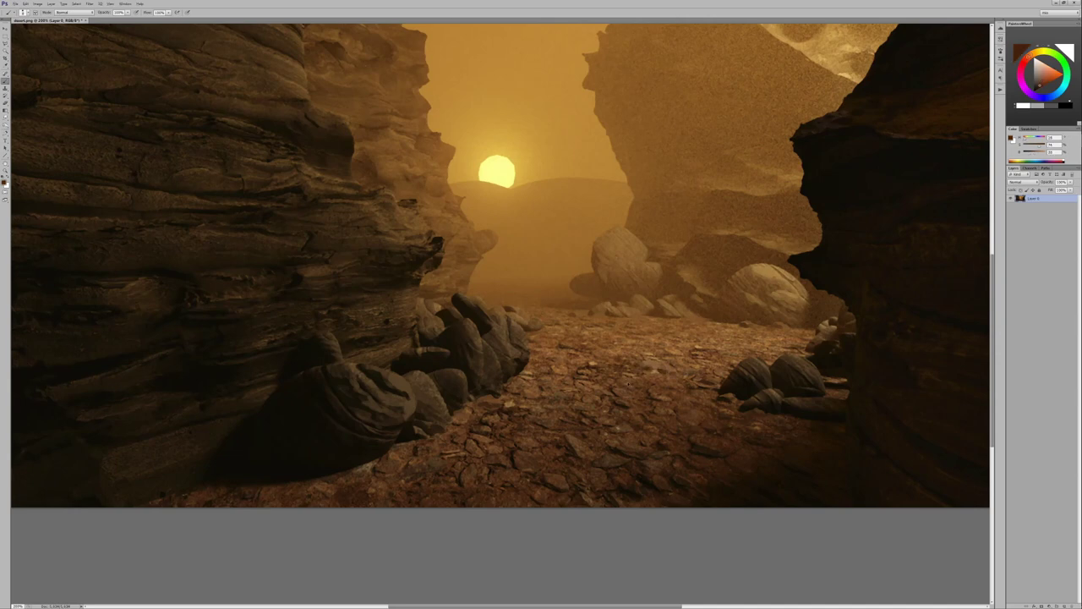
pyautogui.hotkey('ctrl', '-')
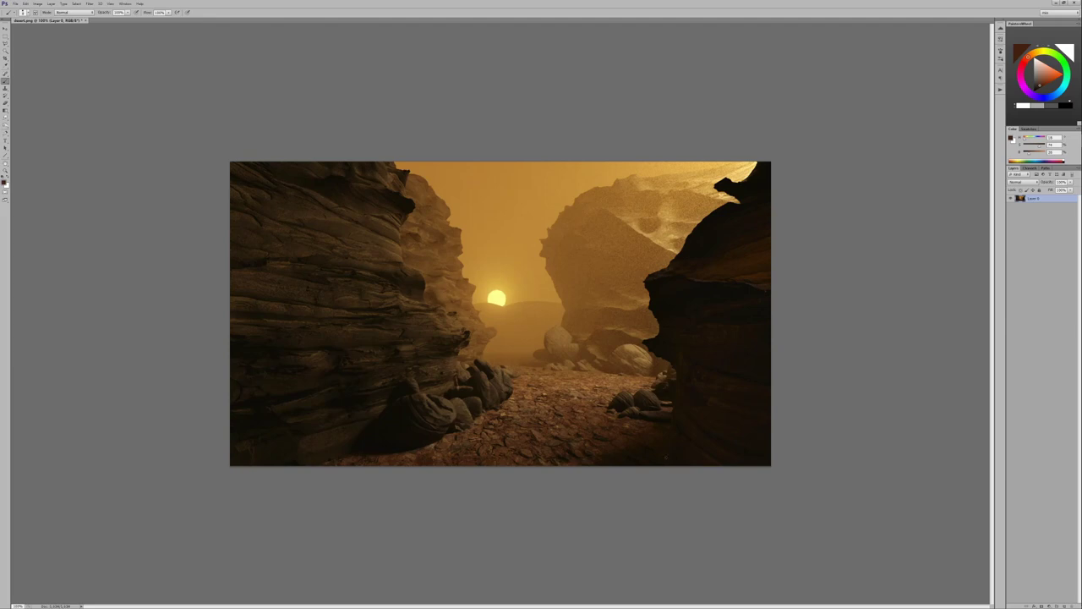
pyautogui.hotkey('ctrl', '+')
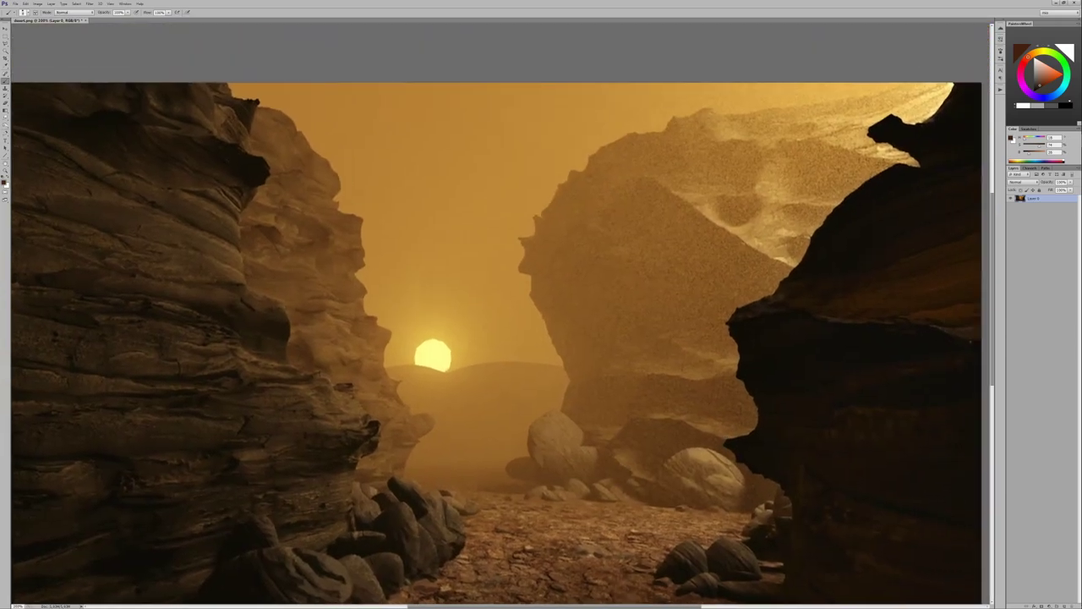
pyautogui.click(1044, 74)
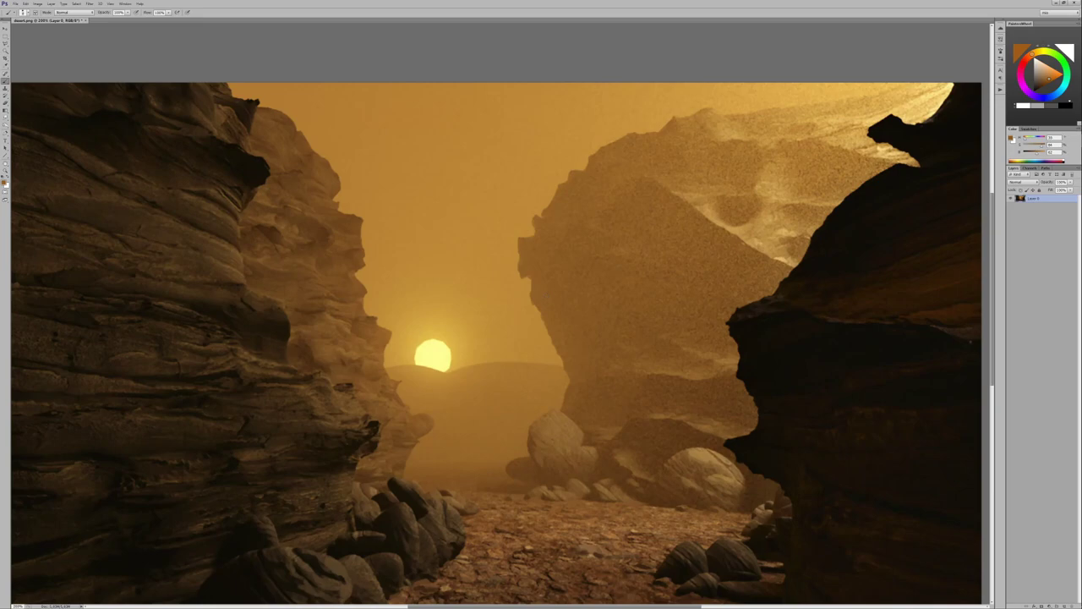
pyautogui.hotkey('ctrl', '-')
pyautogui.hotkey('ctrl', '-')
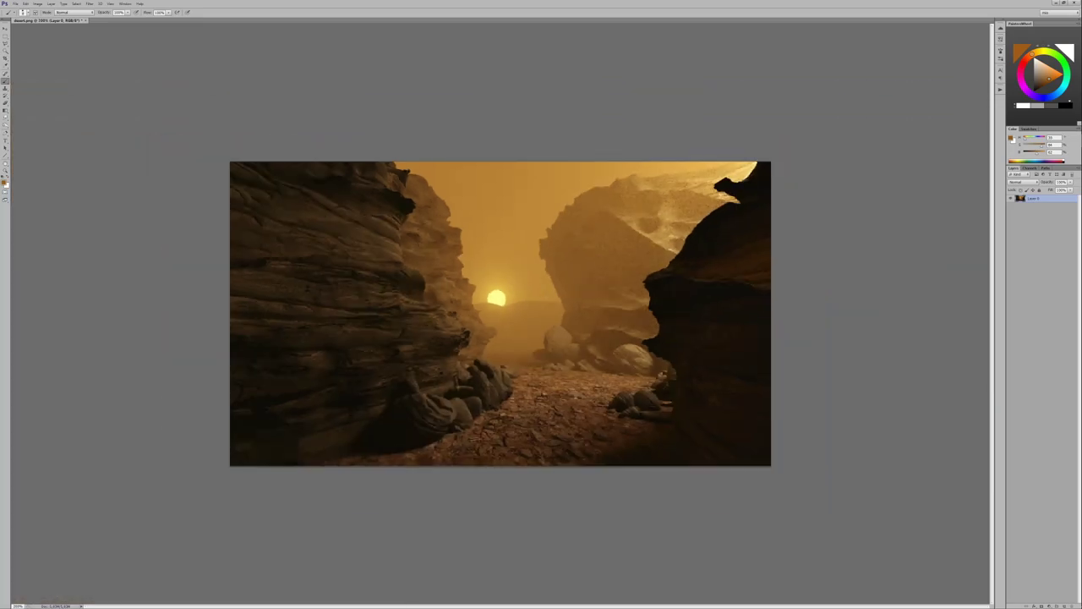